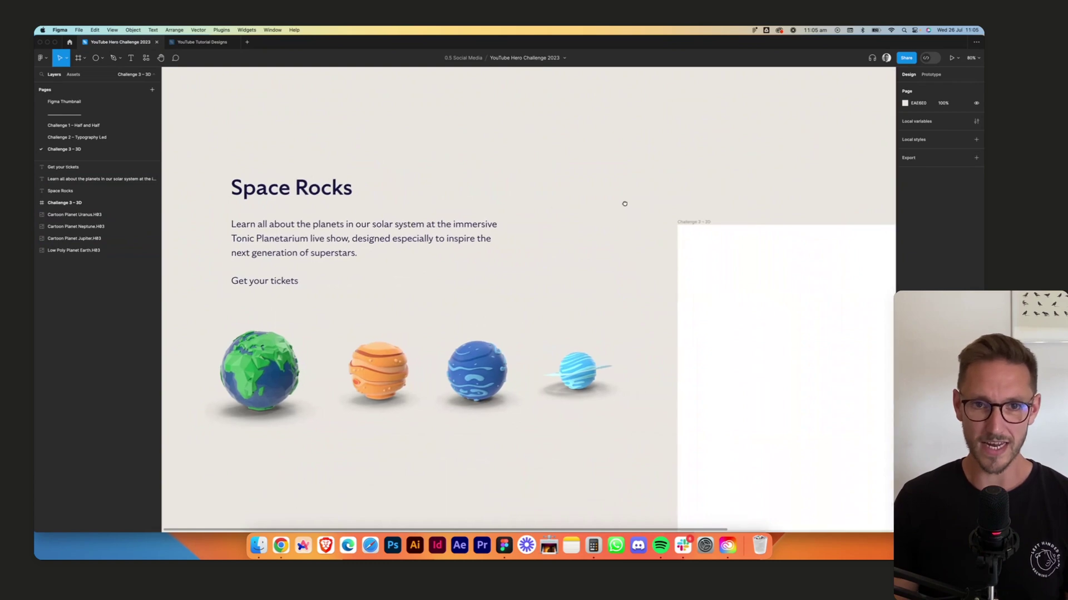
scroll(625, 203, "right", 3)
scroll(625, 202, "down", 2)
left_click_drag(650, 202, 625, 154)
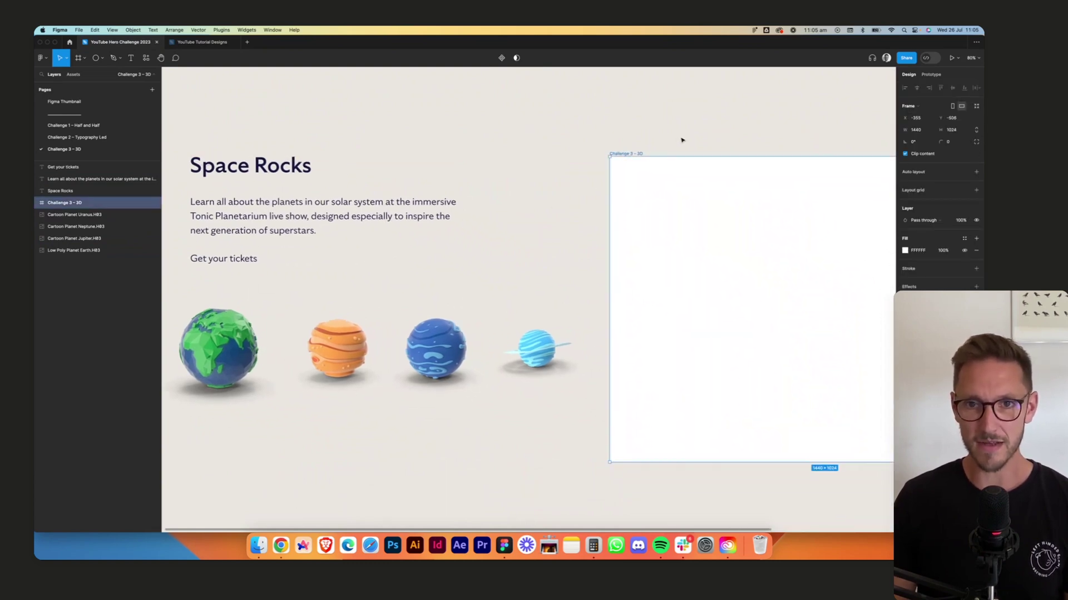
left_click(698, 144)
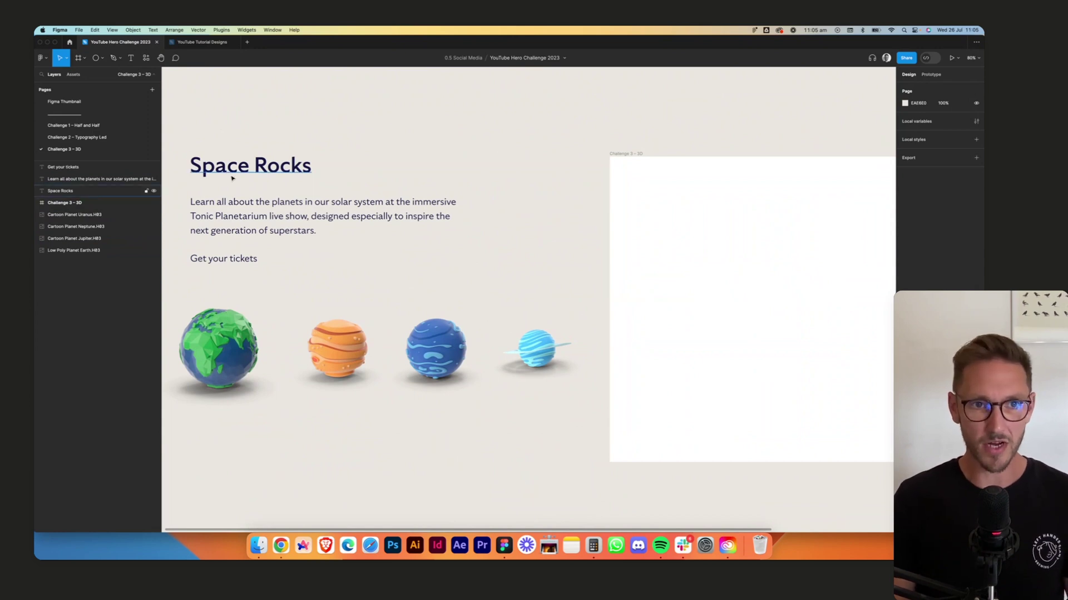
left_click(267, 220)
left_click(242, 266)
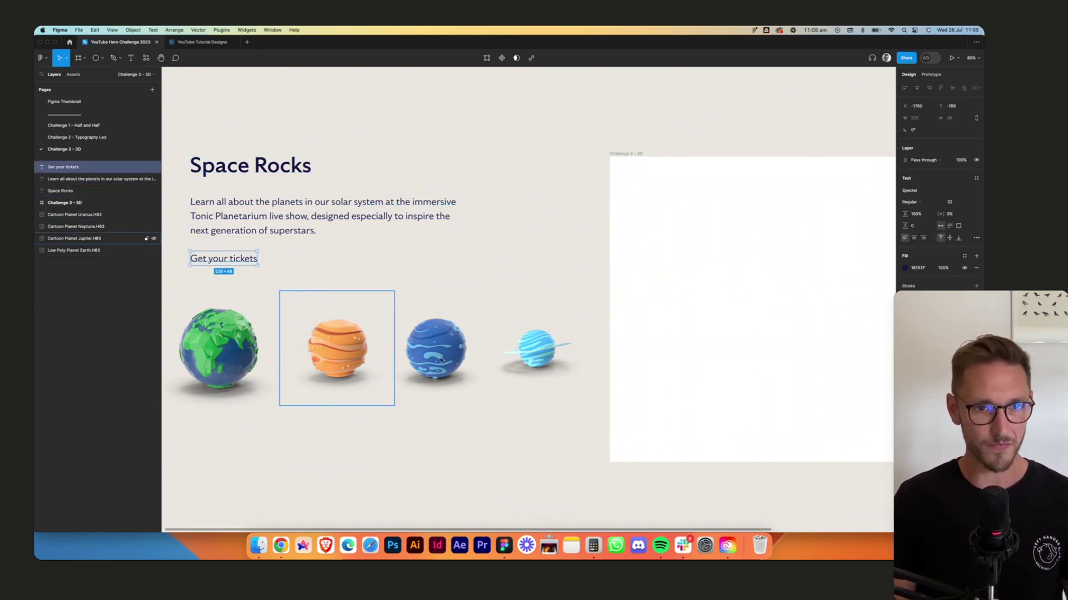
Copy the navy fill colour of the Space Rocks heading and apply it to the Challenge 3 – 3D frame.
left_click(204, 162)
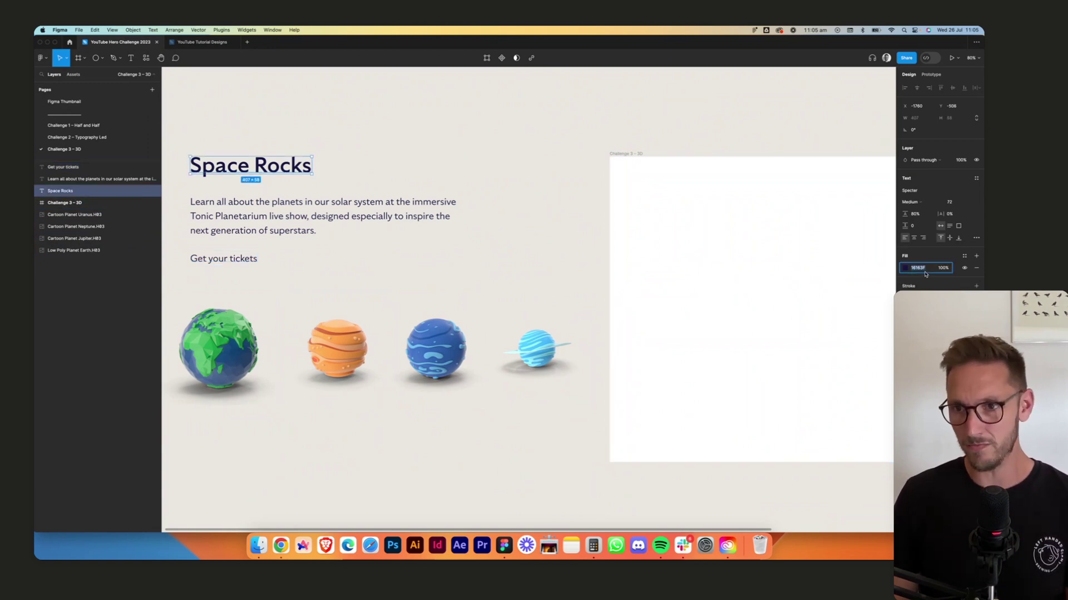
left_click(663, 146)
left_click_drag(665, 146, 496, 141)
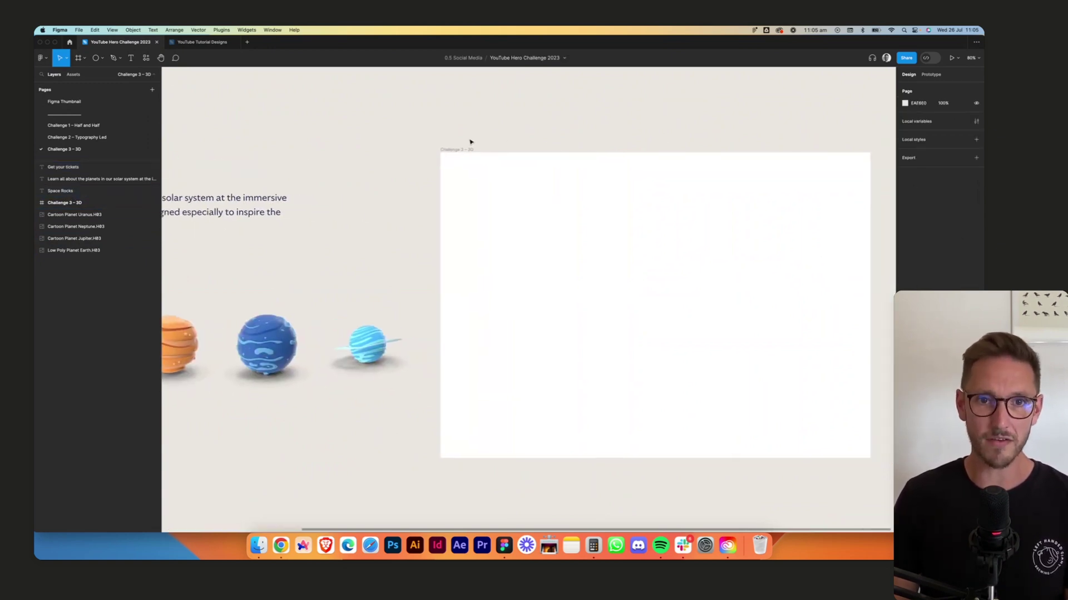
left_click(461, 149)
left_click(918, 251)
key("super+v")
key("Tab")
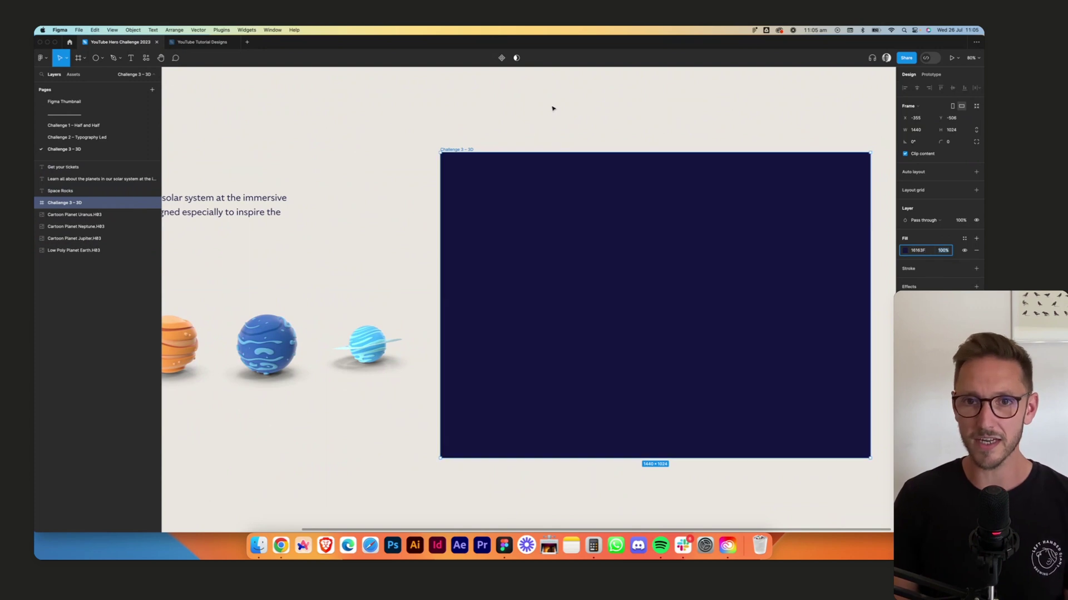
left_click(553, 109)
Darken the Challenge 3 – 3D frame's navy fill to about 141432.
left_click(486, 151)
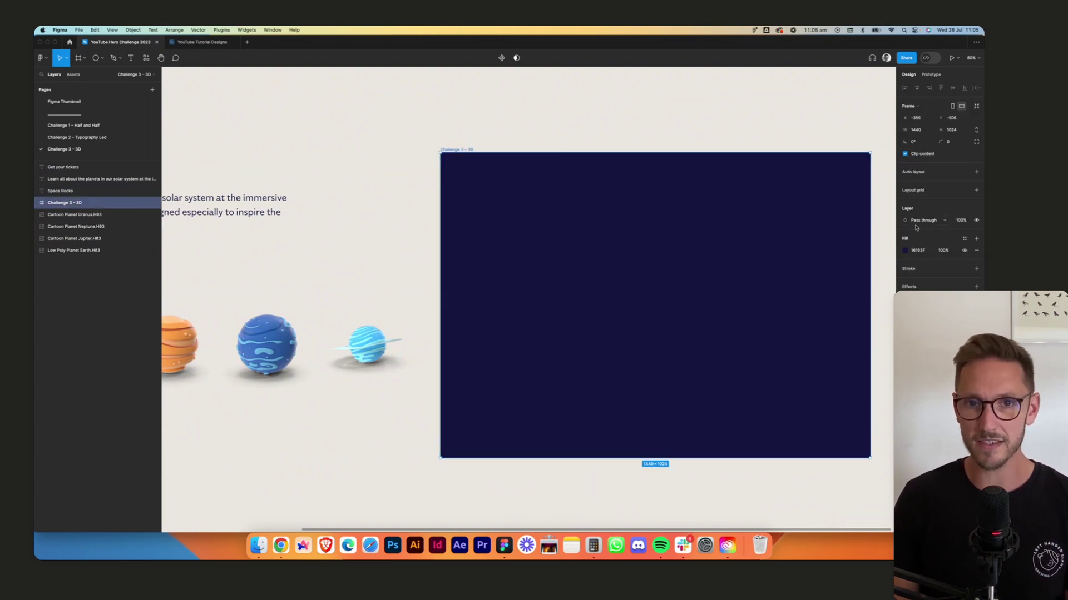
left_click(906, 252)
left_click_drag(870, 337, 862, 350)
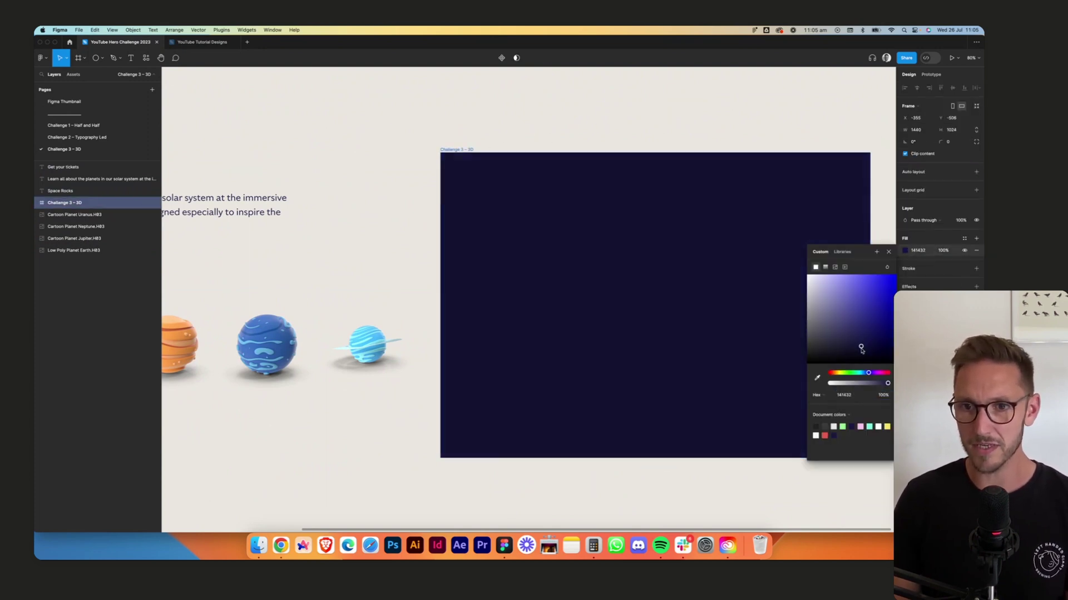
left_click(889, 252)
left_click(545, 128)
Place a copy of the Earth image in the frame, enlarge it and position it low and right of centre, cropped by the bottom edge.
scroll(421, 167, "left", 4)
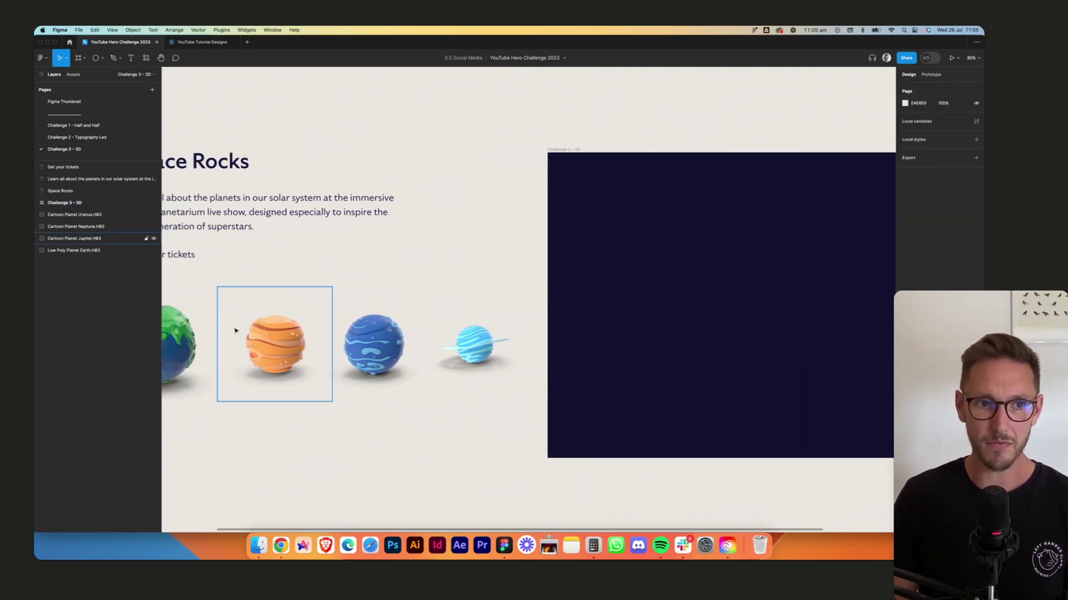
left_click_drag(189, 340, 784, 375)
scroll(612, 334, "right", 10)
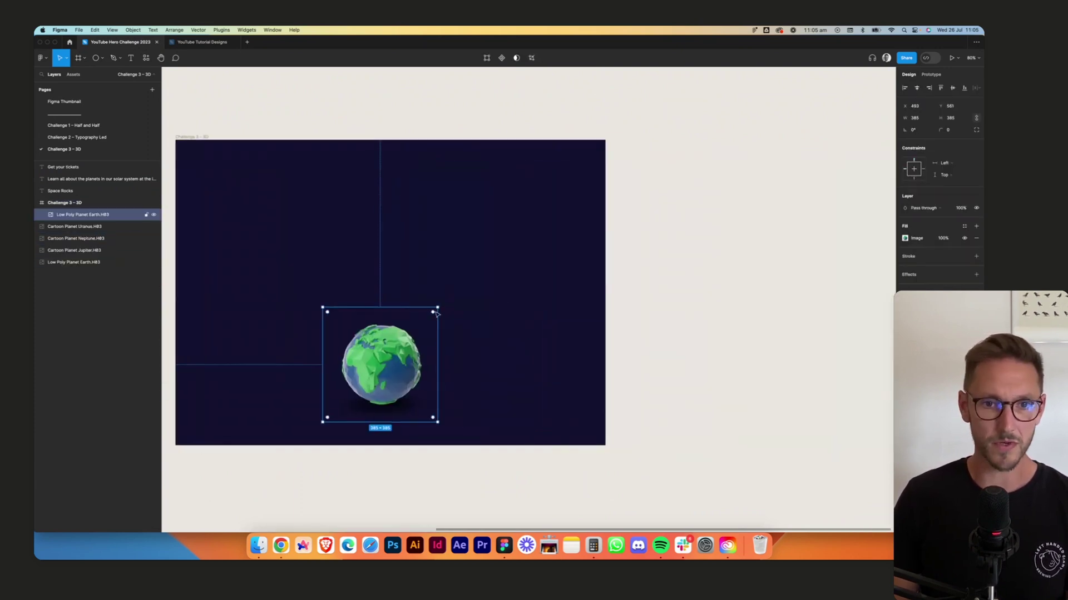
left_click_drag(438, 307, 499, 284)
left_click_drag(412, 336, 486, 382)
left_click(758, 283)
Place a copy of Jupiter in the frame, enlarge it to about 695 × 695, and layer it behind Earth, overlapping the frame's right edge.
scroll(834, 306, "left", 5)
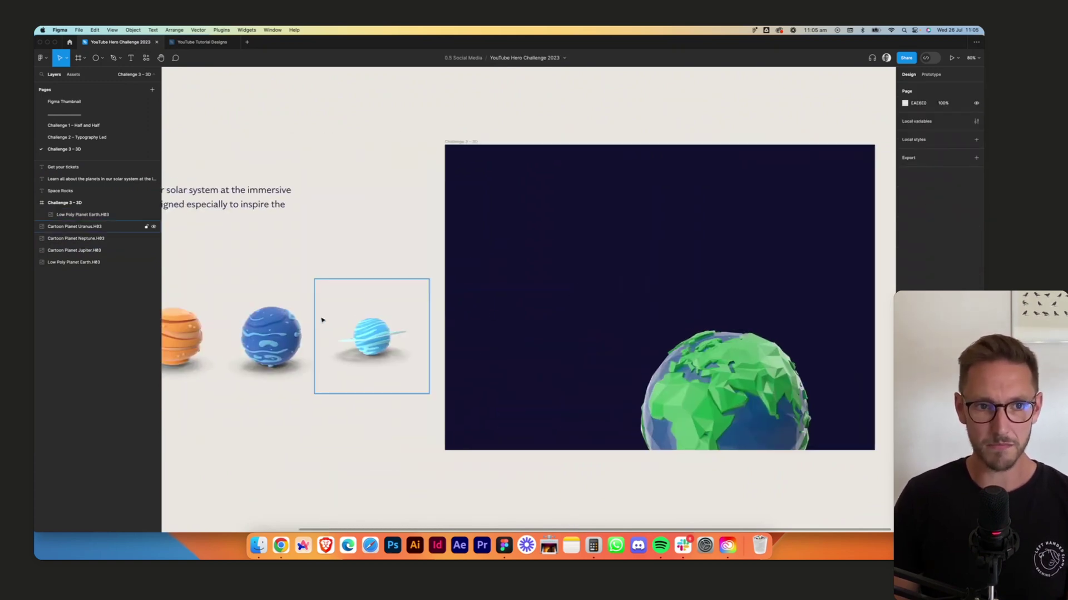
left_click_drag(205, 339, 846, 336)
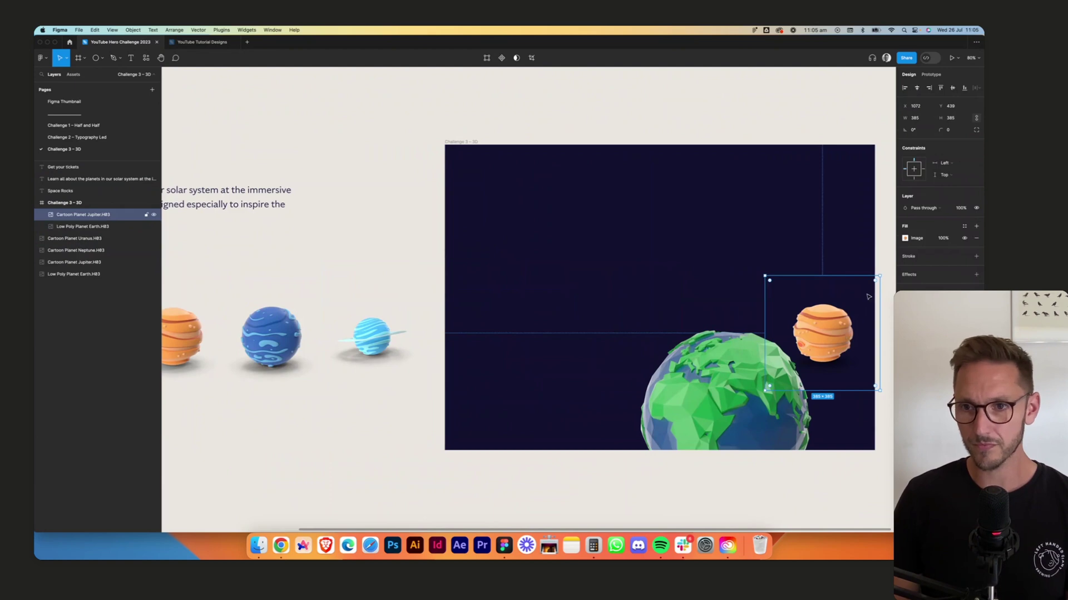
left_click_drag(879, 276, 830, 273)
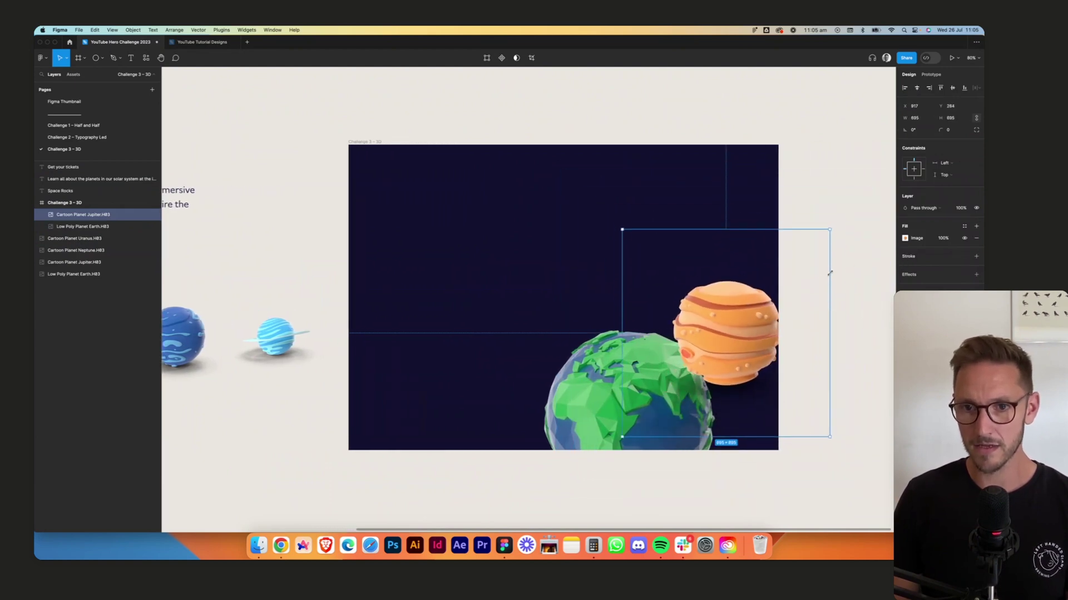
key("super+bracketleft")
left_click_drag(758, 323, 770, 304)
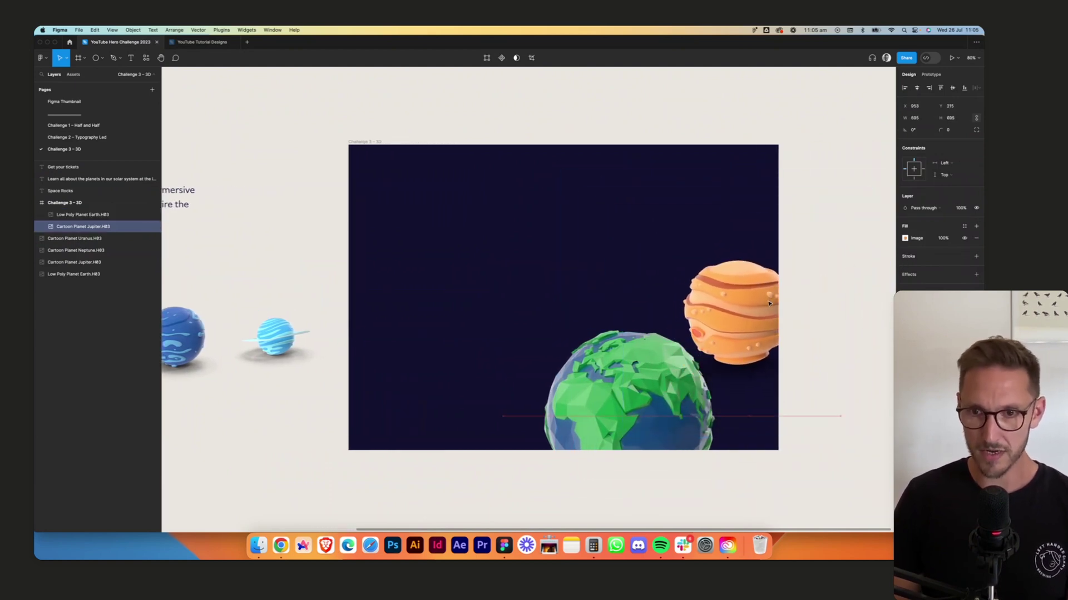
Place a copy of Neptune in the frame above Jupiter and send it to the back.
left_click_drag(184, 331, 724, 223)
key("alt+super+bracketleft")
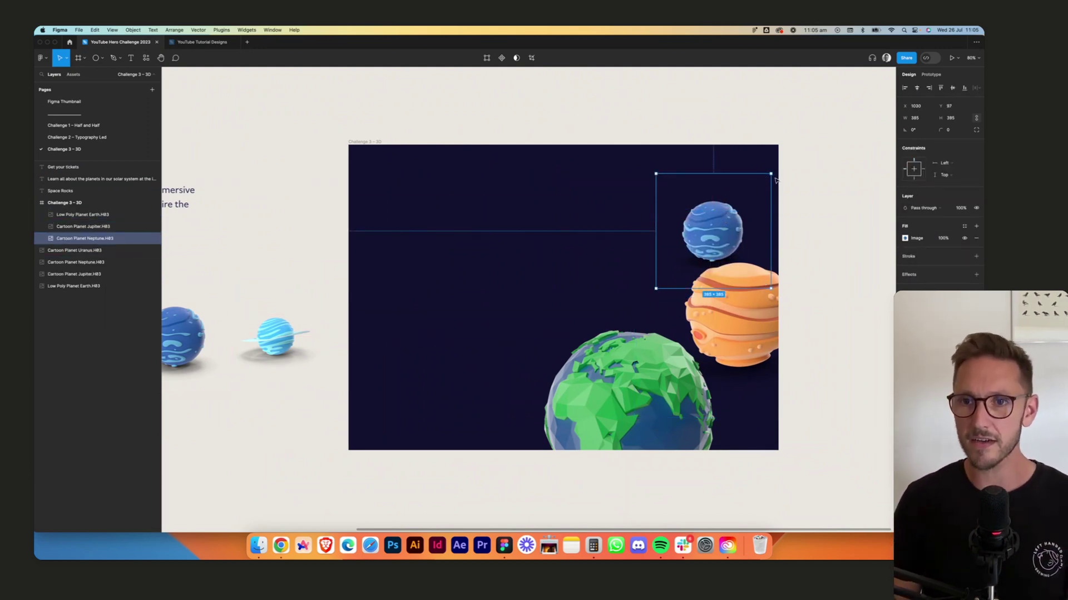
left_click_drag(712, 230, 702, 218)
Place a copy of Uranus near the frame's top edge and adjust the spacing of Jupiter, Neptune and Uranus into an arc above Earth.
left_click_drag(289, 340, 630, 206)
left_click_drag(743, 313, 746, 313)
left_click_drag(712, 222, 742, 233)
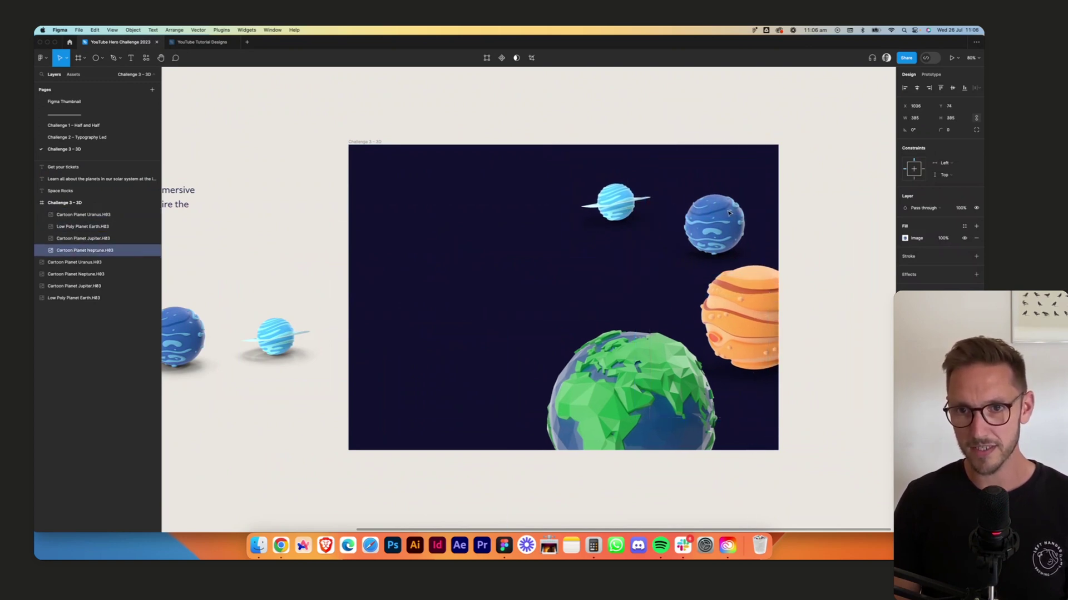
left_click_drag(620, 200, 643, 200)
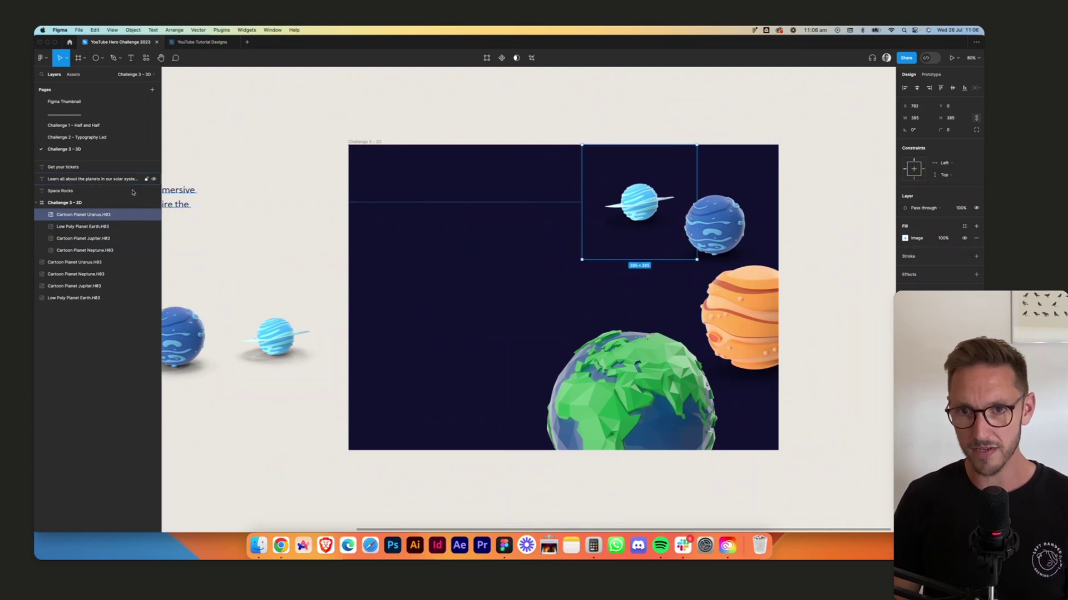
left_click(312, 240)
Place a copy of the Space Rocks heading in the frame's left half and colour it white.
scroll(312, 240, "left", 3)
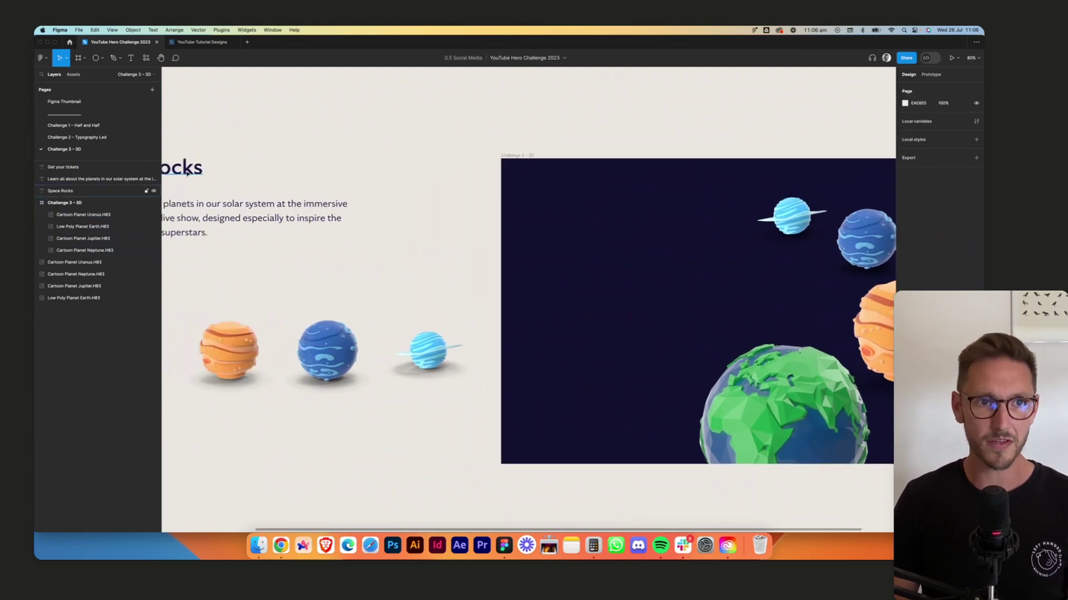
left_click_drag(183, 171, 648, 280)
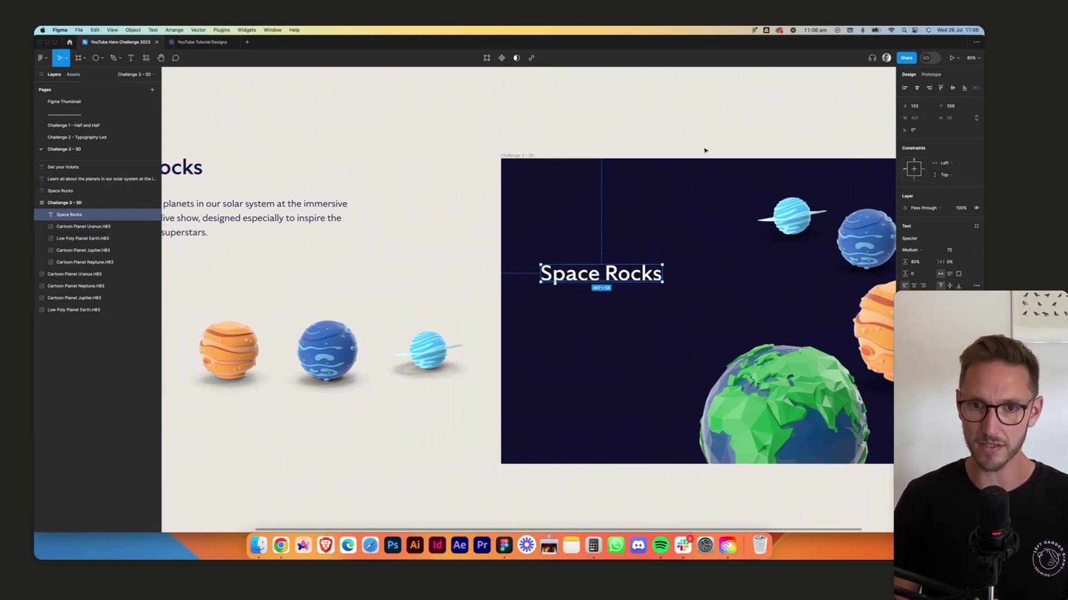
left_click(694, 145)
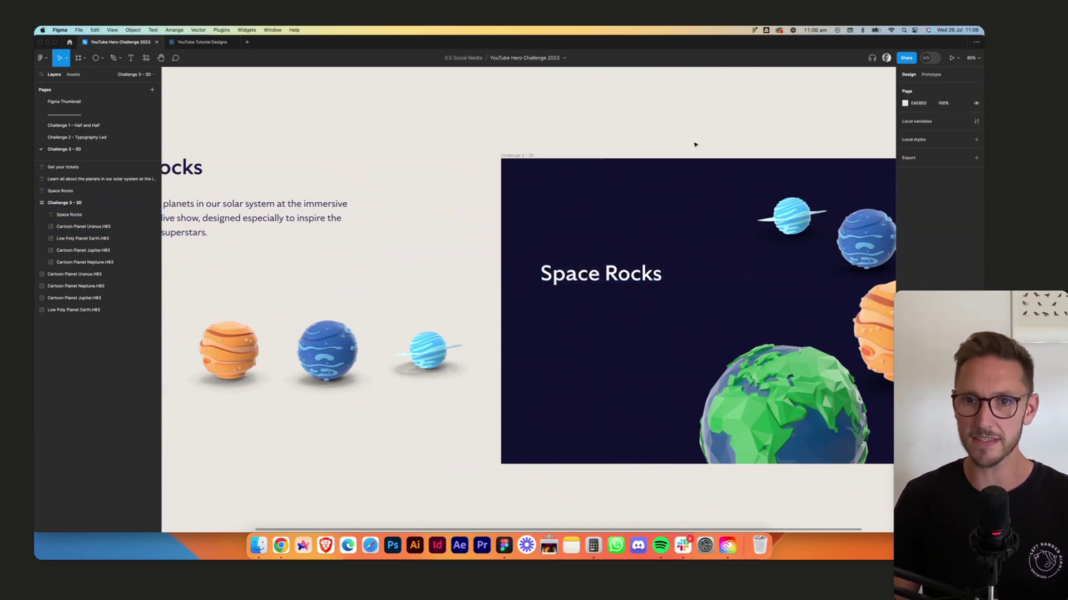
Change the weight of the heading in the frame to Ultra and its case to uppercase.
scroll(550, 142, "right", 5)
scroll(521, 171, "up", 3)
left_click(411, 307)
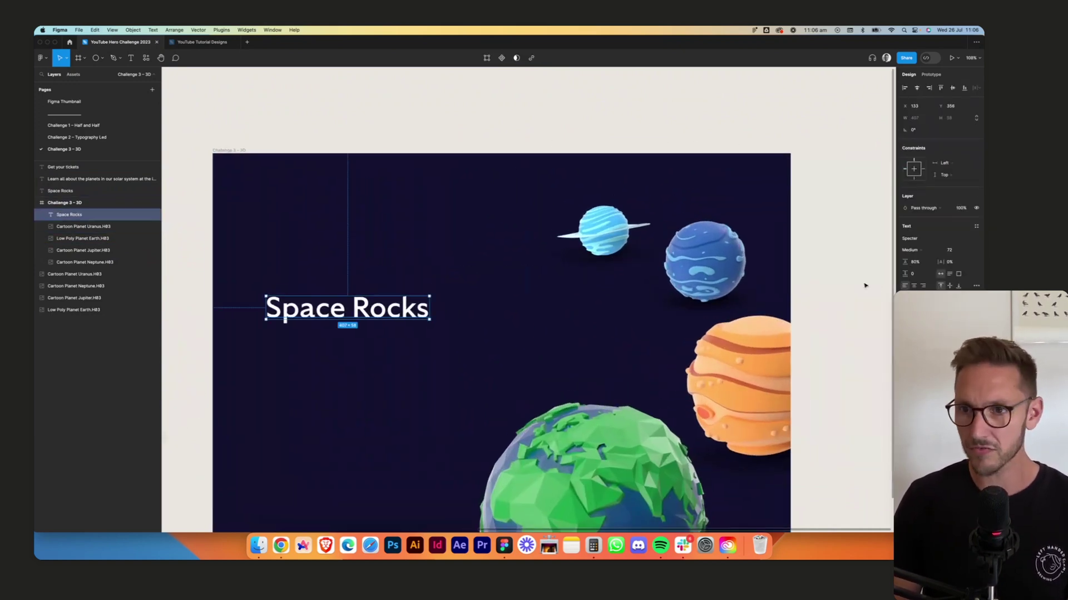
left_click(922, 250)
left_click(926, 277)
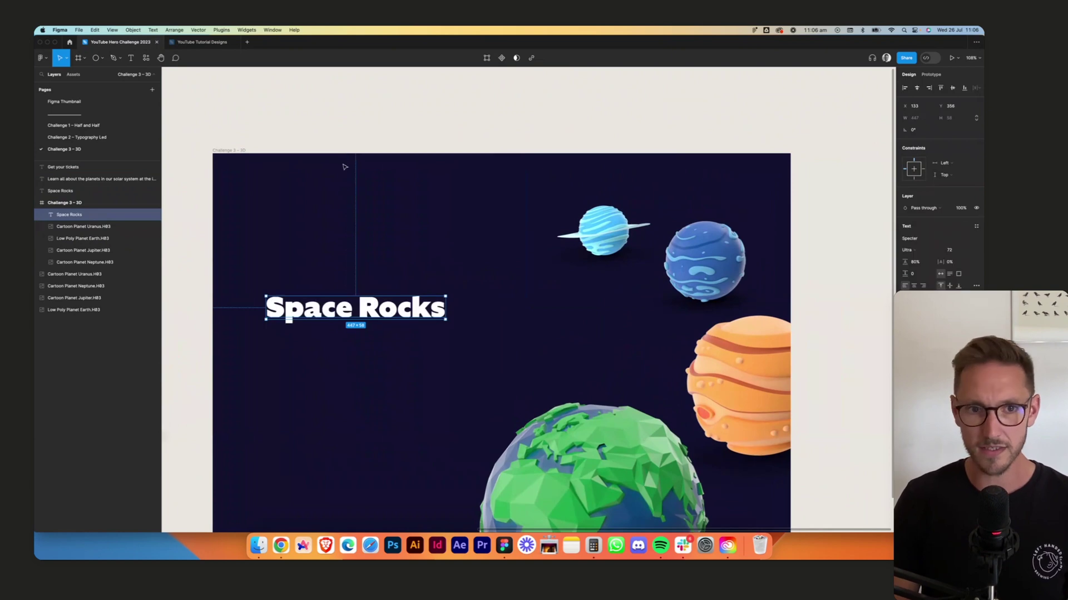
left_click(976, 285)
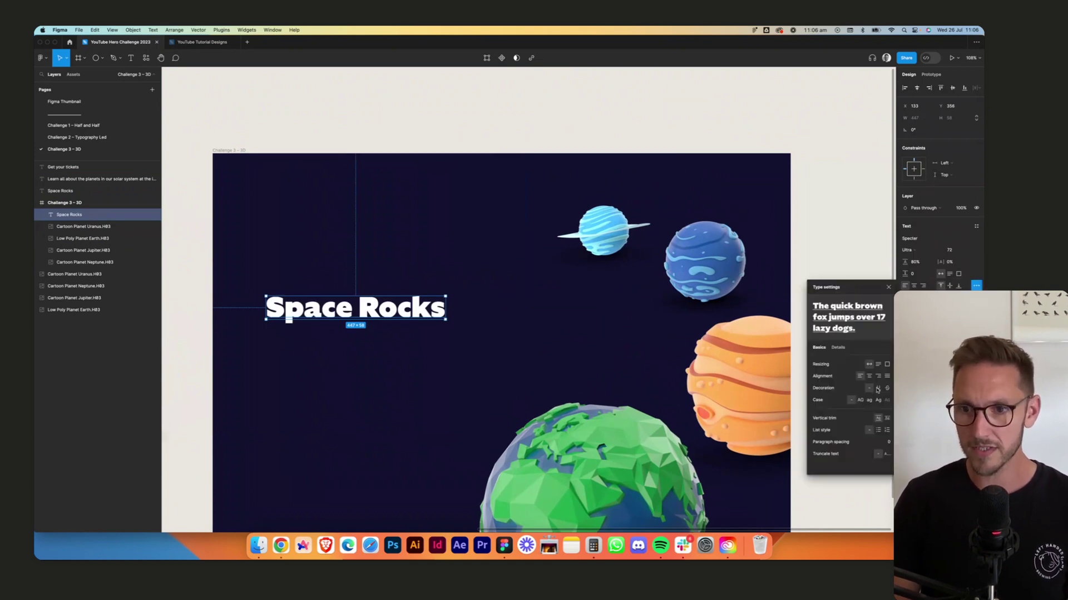
left_click(861, 401)
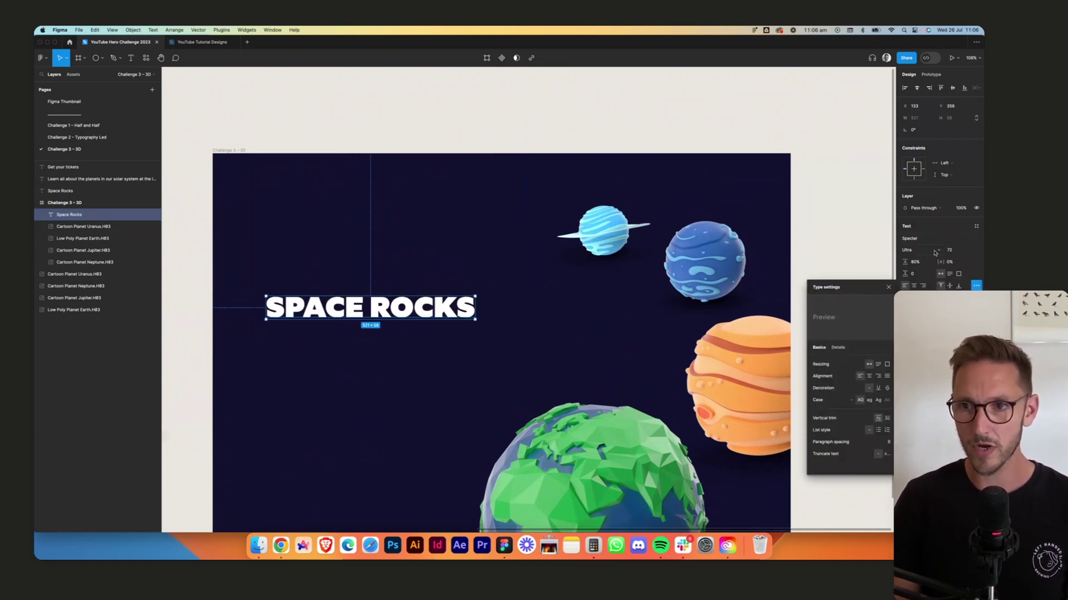
Increase the heading's font size to 152.
left_click(949, 251)
key("shift+Up")
key("shift+Up")
key("shift+Up")
key("shift+Up")
key("shift+Up")
key("shift+Up")
key("shift+Up")
key("shift+Up")
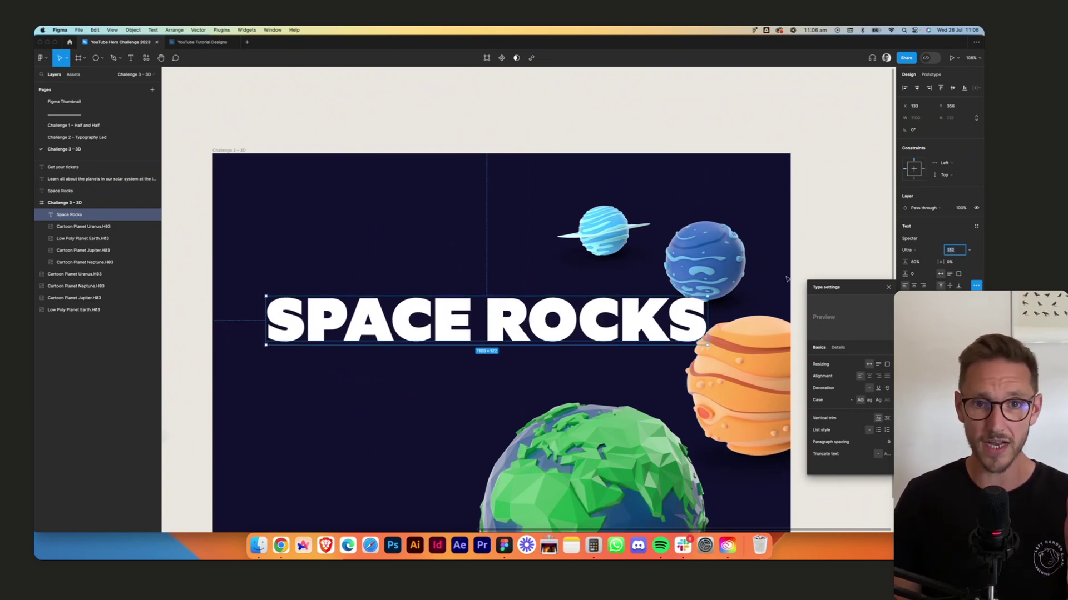
Break the heading onto two lines, with SPACE above ROCKS.
double_click(514, 325)
left_click(484, 321)
key("BackSpace")
key("Return")
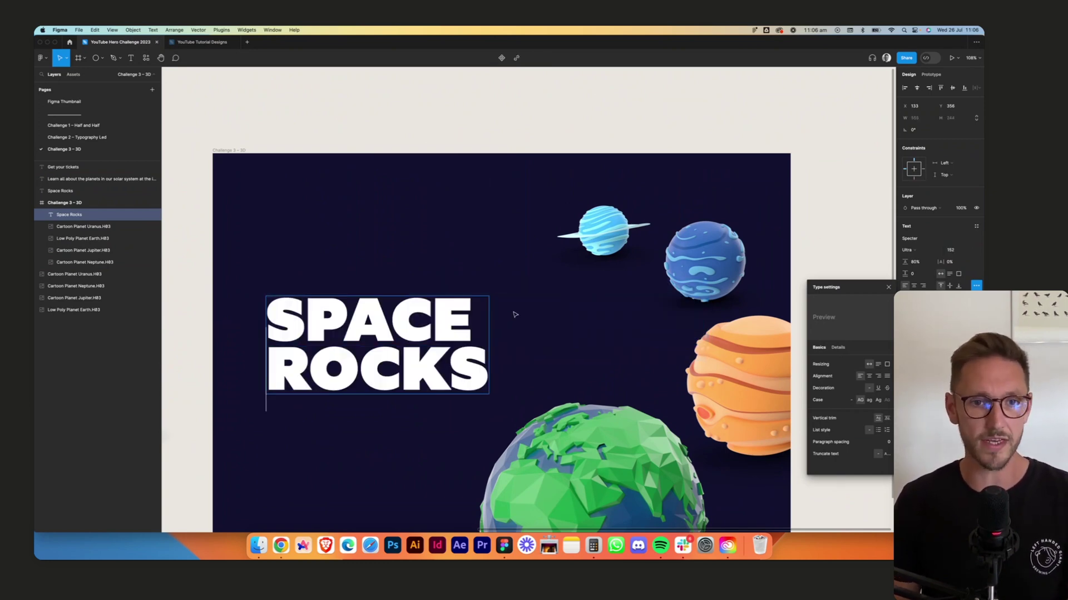
key("Escape")
left_click(557, 324)
left_click_drag(557, 325, 578, 271)
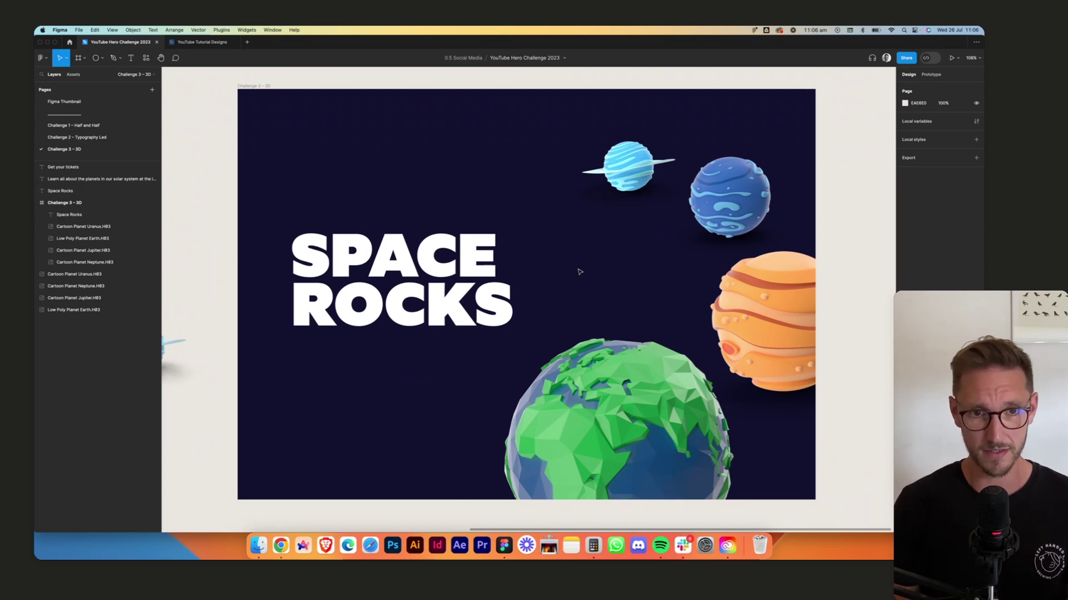
Set the heading's font size to 200 and move it up and left to about X 105, Y 253.
left_click(367, 282)
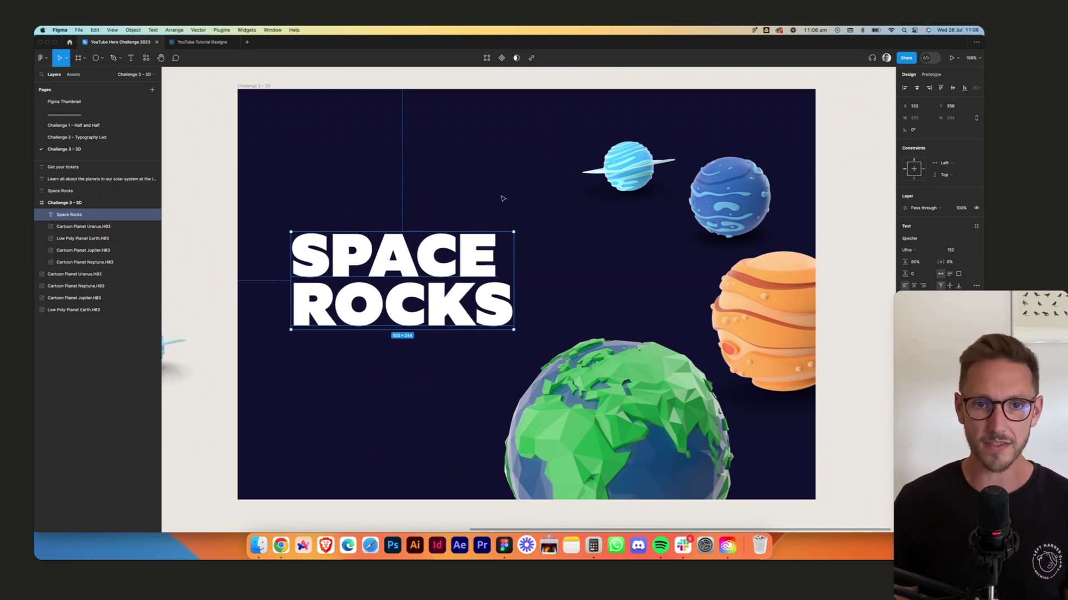
scroll(531, 271, "down", 1)
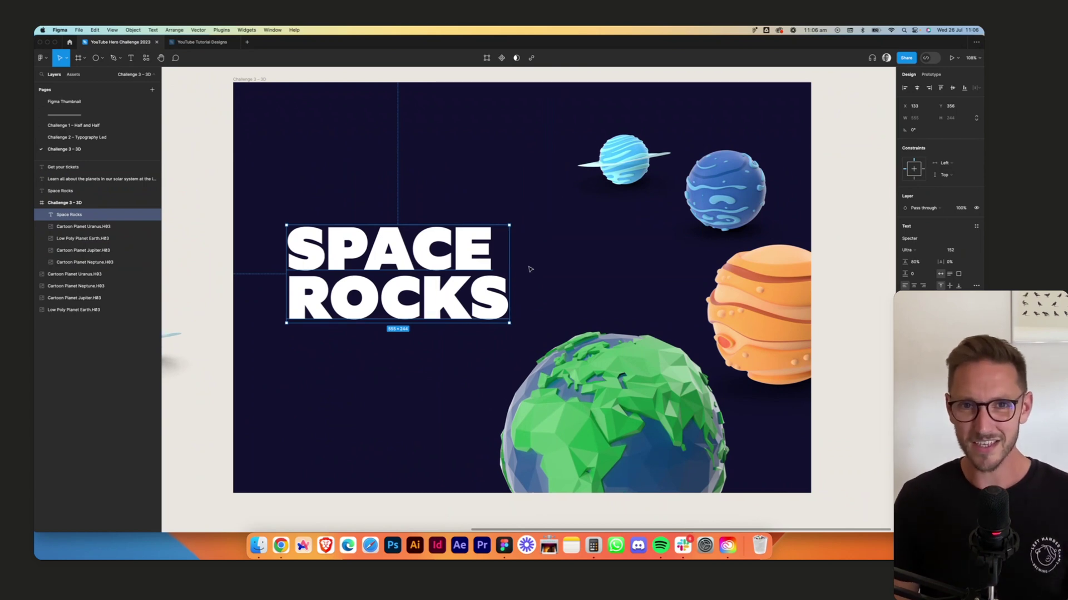
scroll(582, 265, "up", 1)
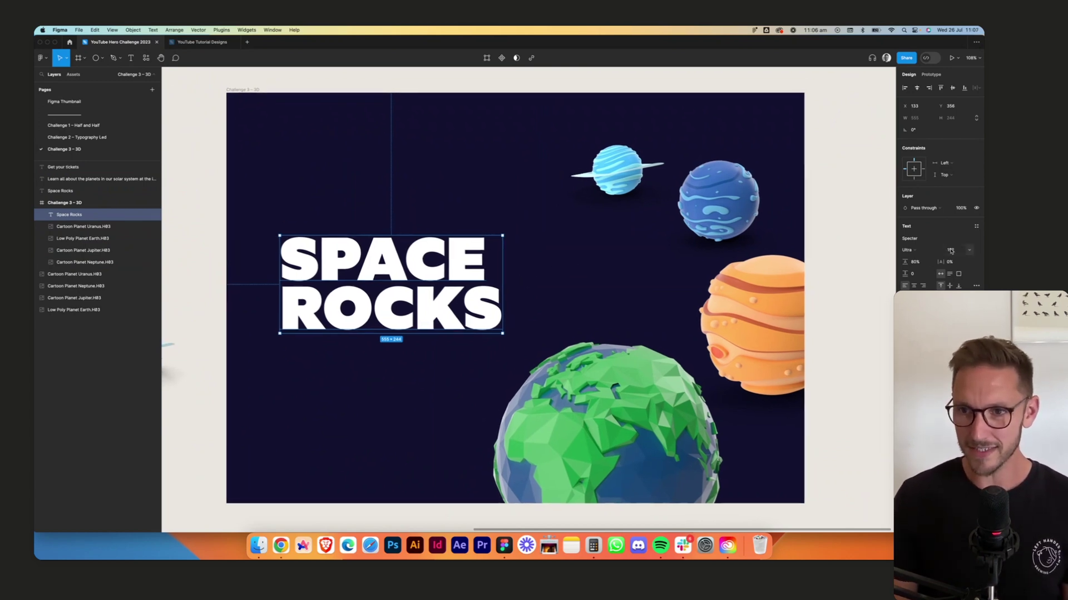
left_click(951, 250)
type("200")
key("Return")
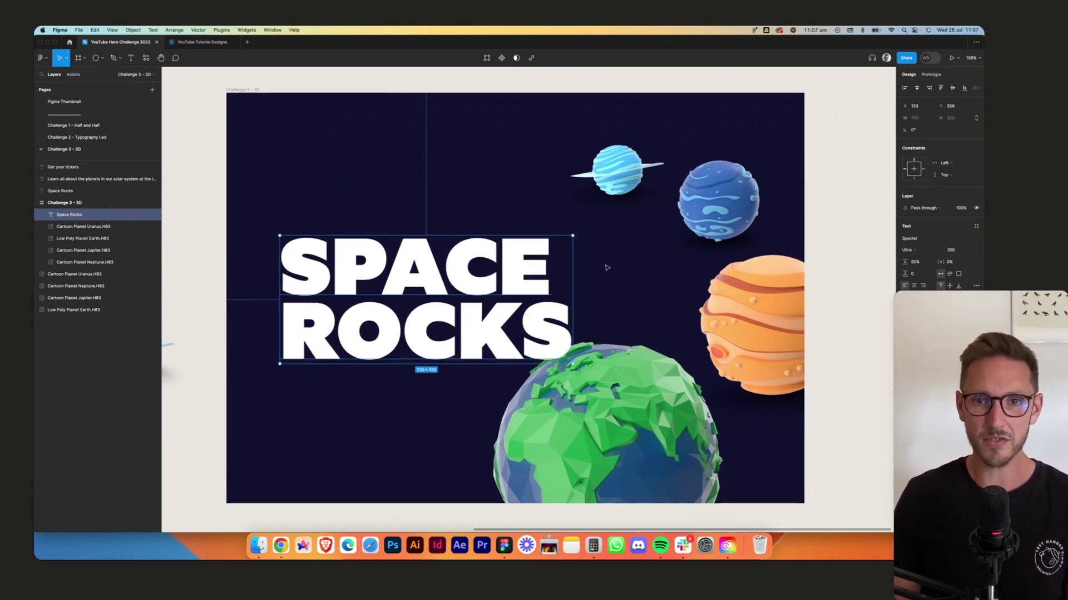
left_click_drag(432, 293, 421, 251)
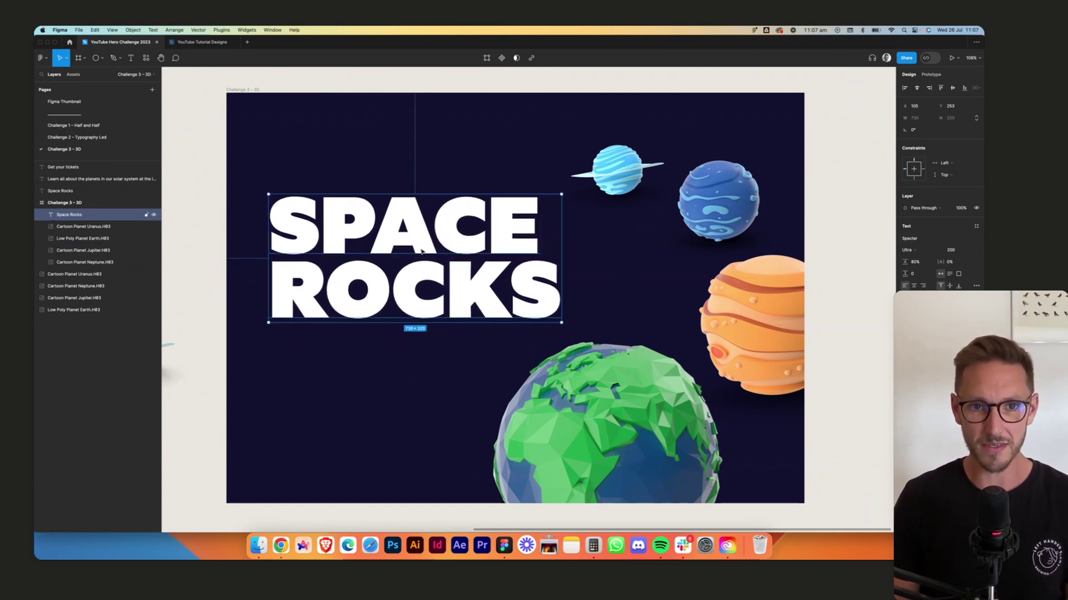
Place a copy of the planetarium description paragraph below the heading in the frame and make its text white.
scroll(421, 251, "down", 5)
scroll(334, 234, "left", 5)
left_click(264, 212)
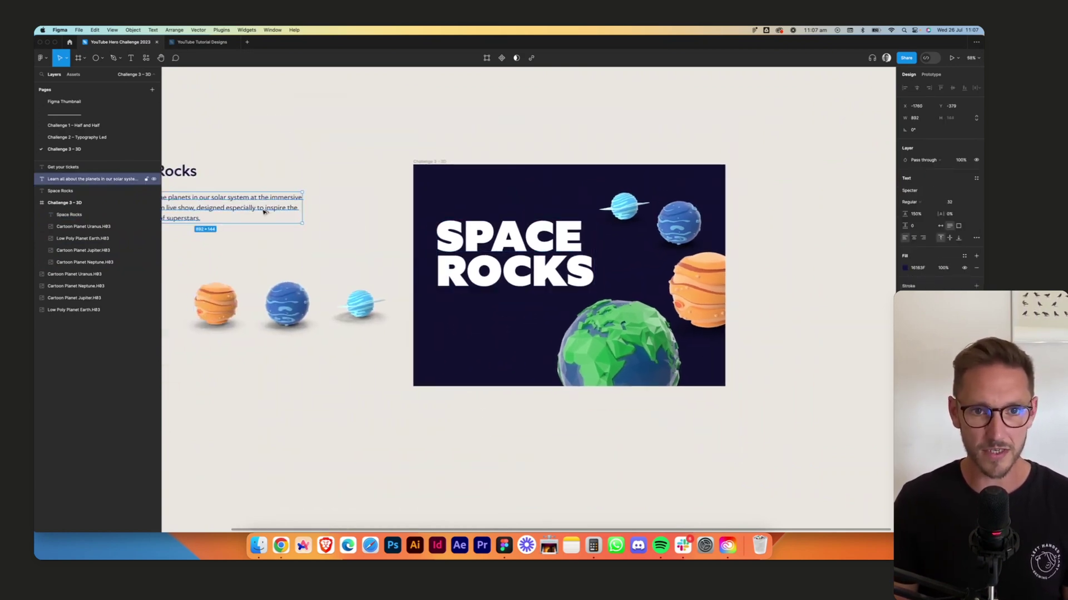
left_click_drag(264, 212, 558, 312)
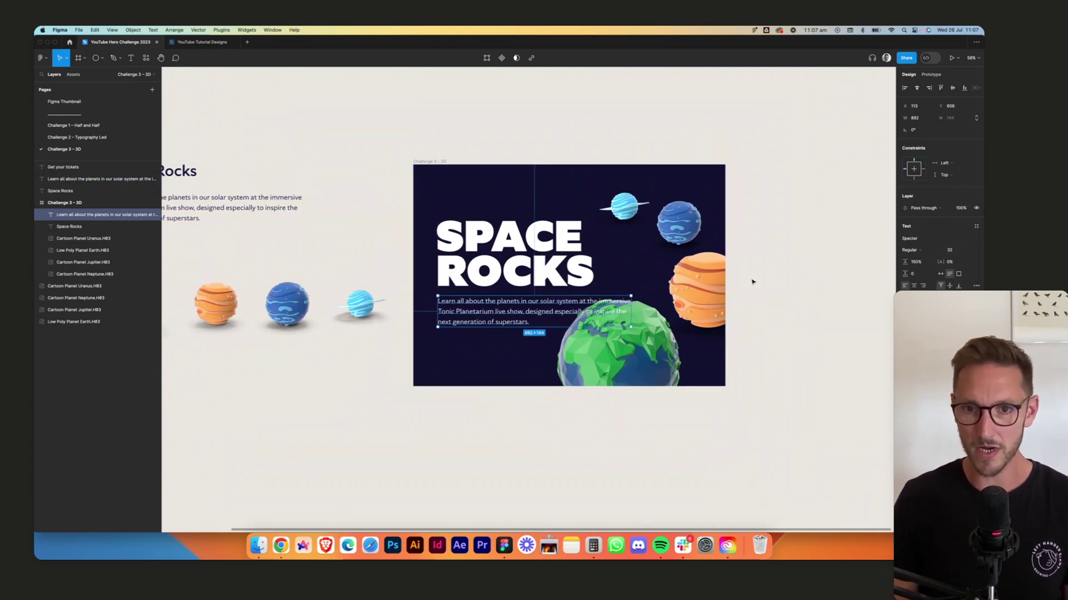
Set the description paragraph's font size to 21 and narrow its text box to about 585 wide.
left_click(954, 253)
type("2")
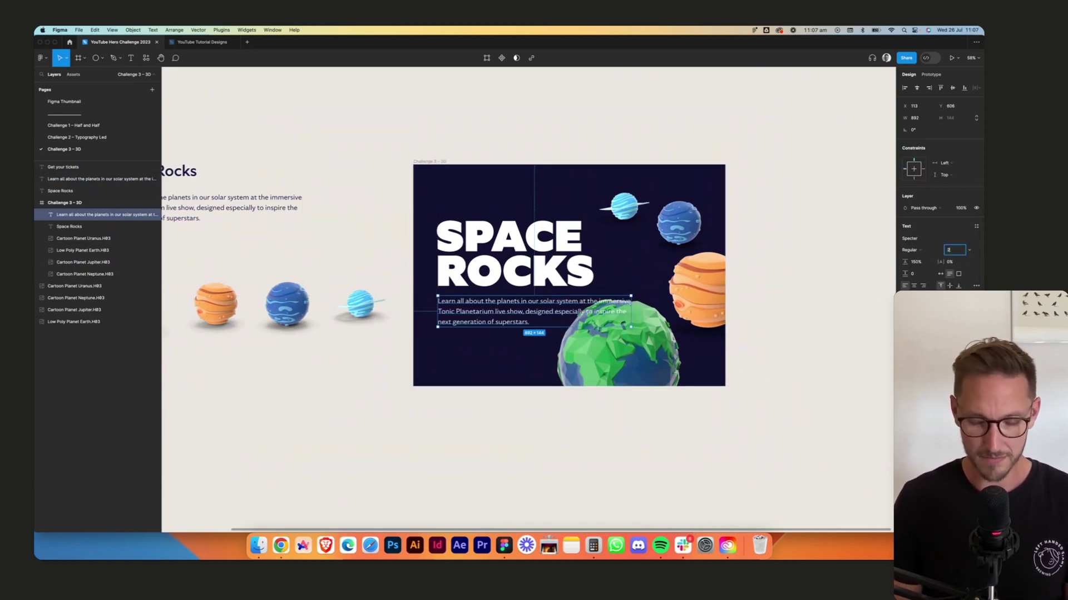
type("1")
key("Return")
scroll(743, 276, "up", 5)
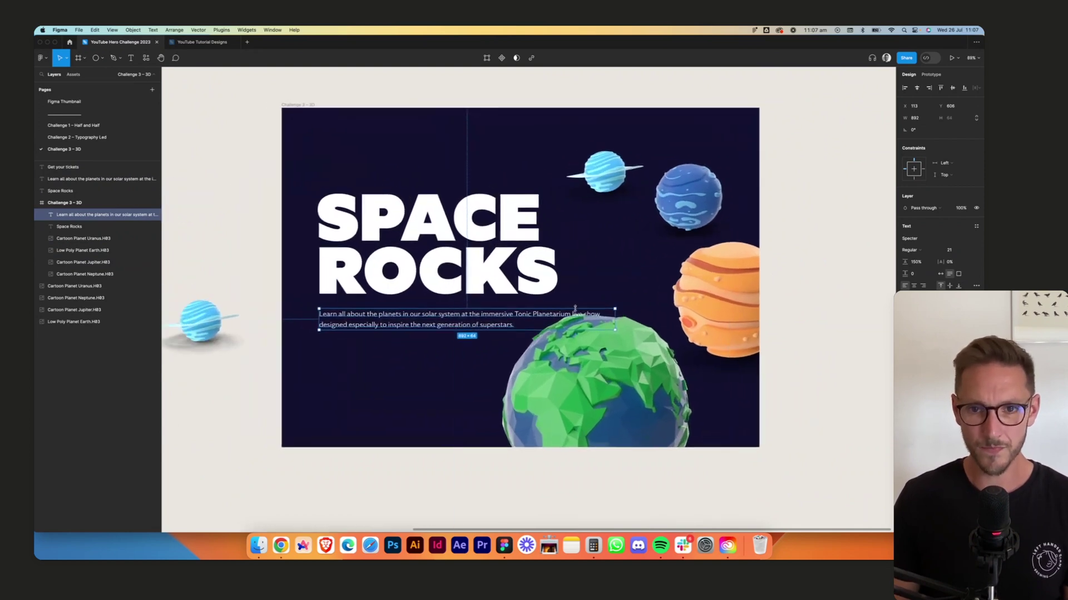
left_click_drag(614, 318, 513, 325)
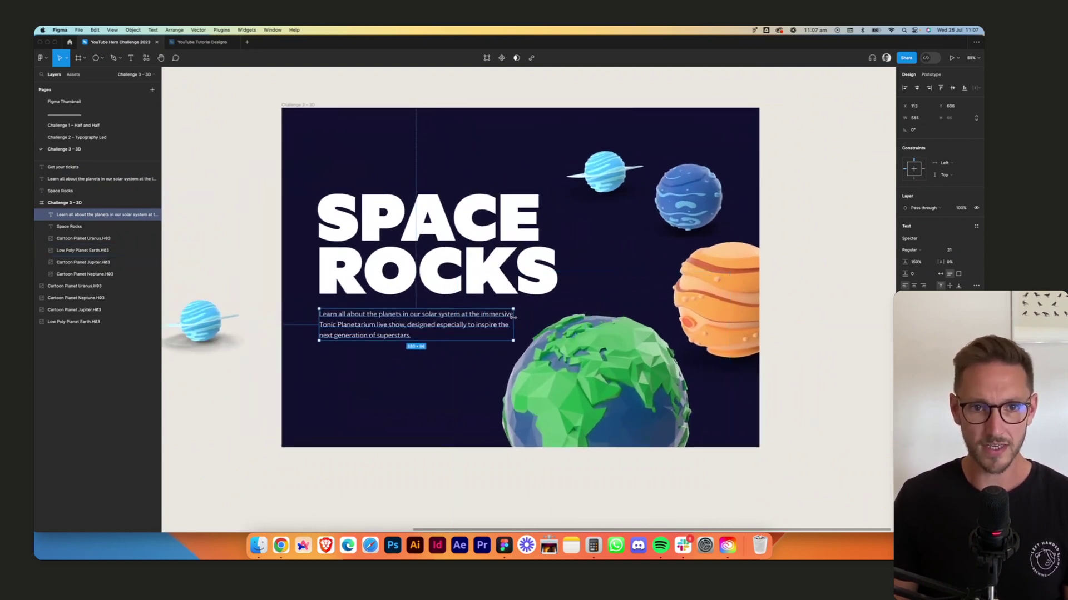
Nudge the description paragraph left and up to X 105, Y 602, aligning it with the heading's left edge.
left_click(250, 265)
left_click_drag(245, 202, 276, 185)
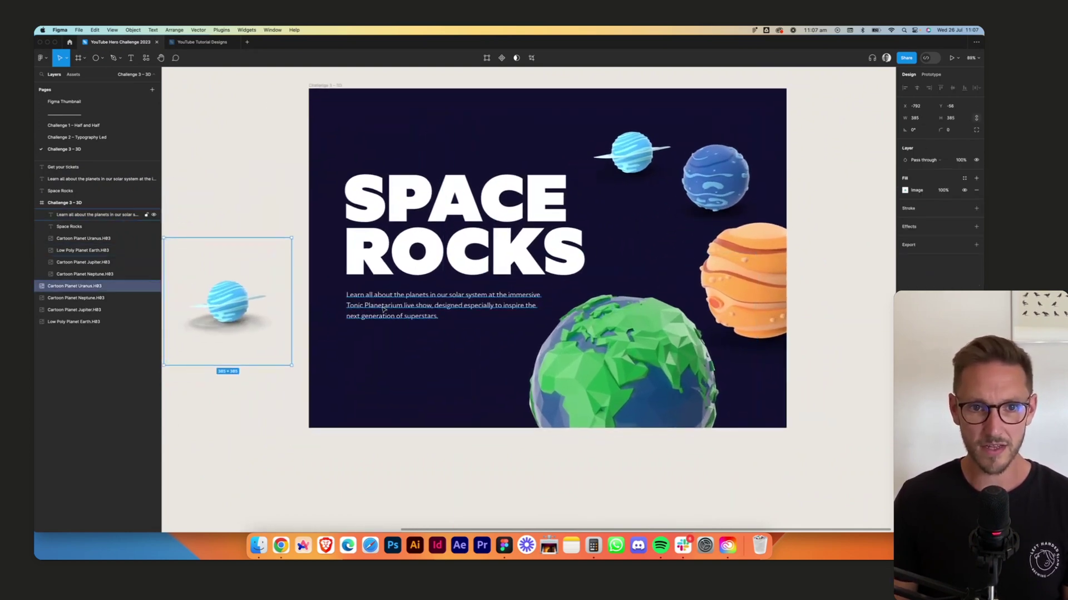
left_click_drag(383, 307, 383, 307)
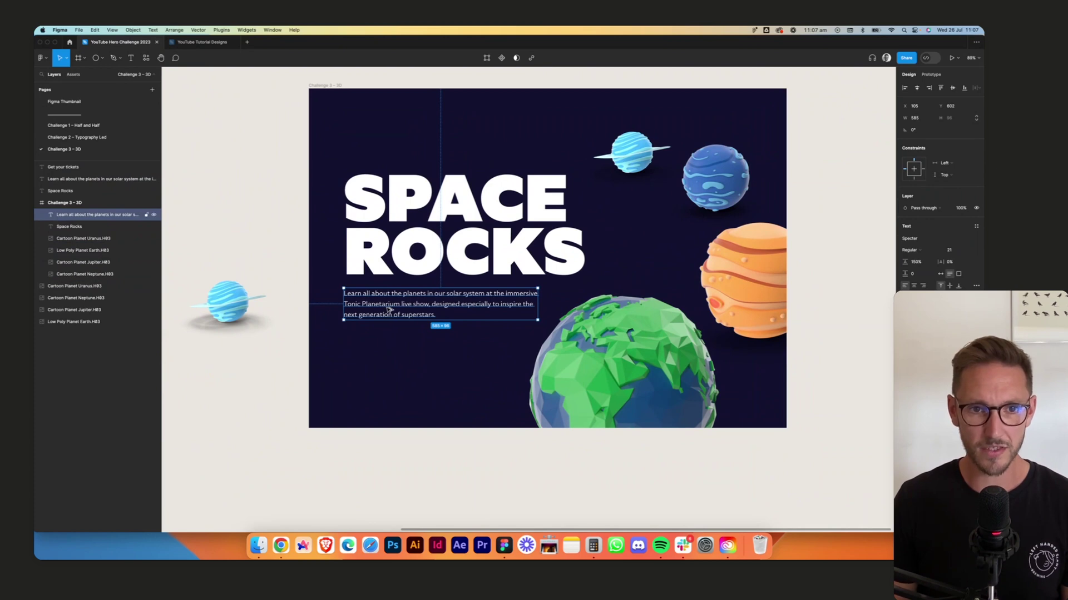
Place a copy of the "Get your tickets" text below the paragraph in the frame and make it white.
scroll(308, 256, "left", 10)
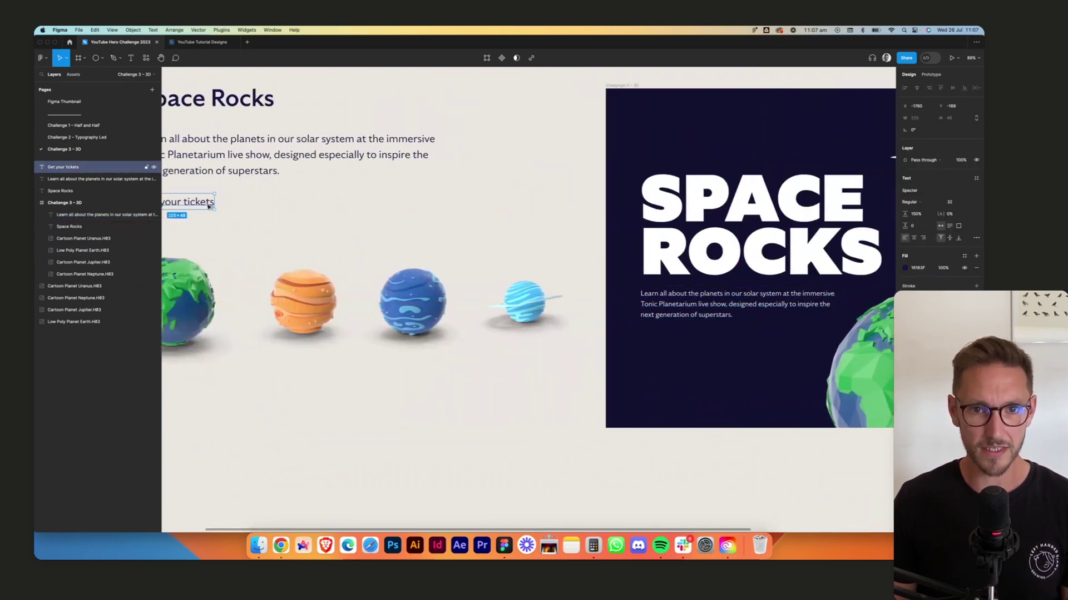
left_click_drag(212, 202, 717, 346)
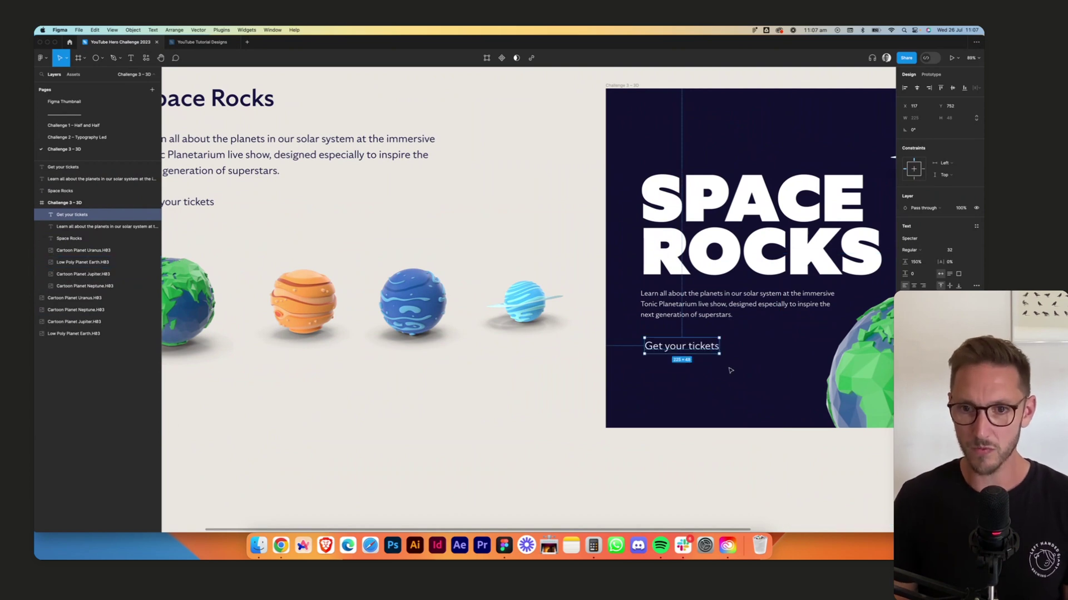
left_click(733, 367)
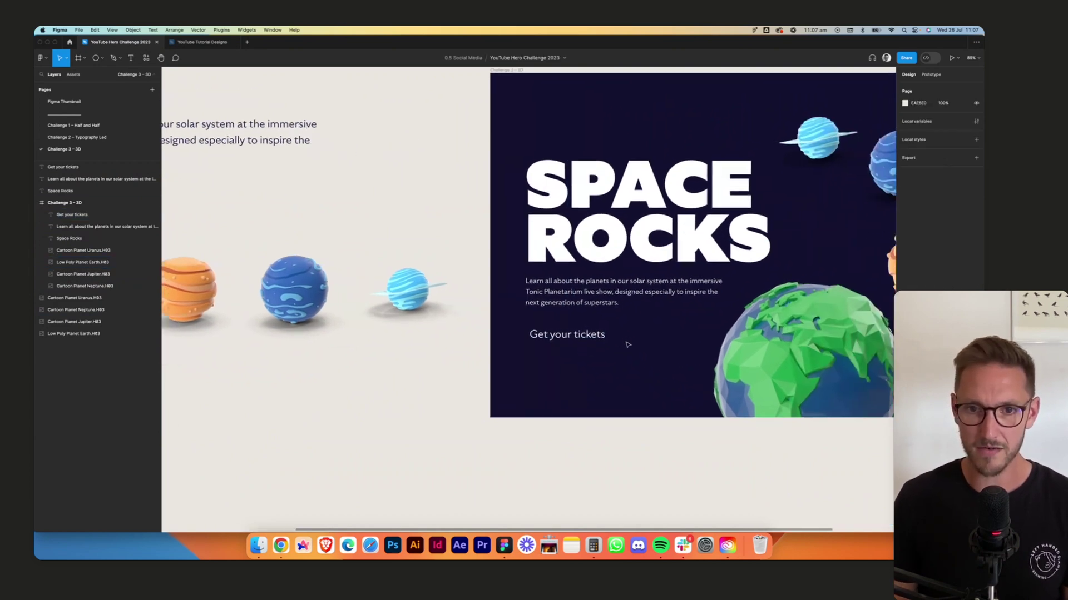
Set the font size of the "Get your tickets" text in the frame to 24.
scroll(628, 345, "up", 5)
left_click(529, 339)
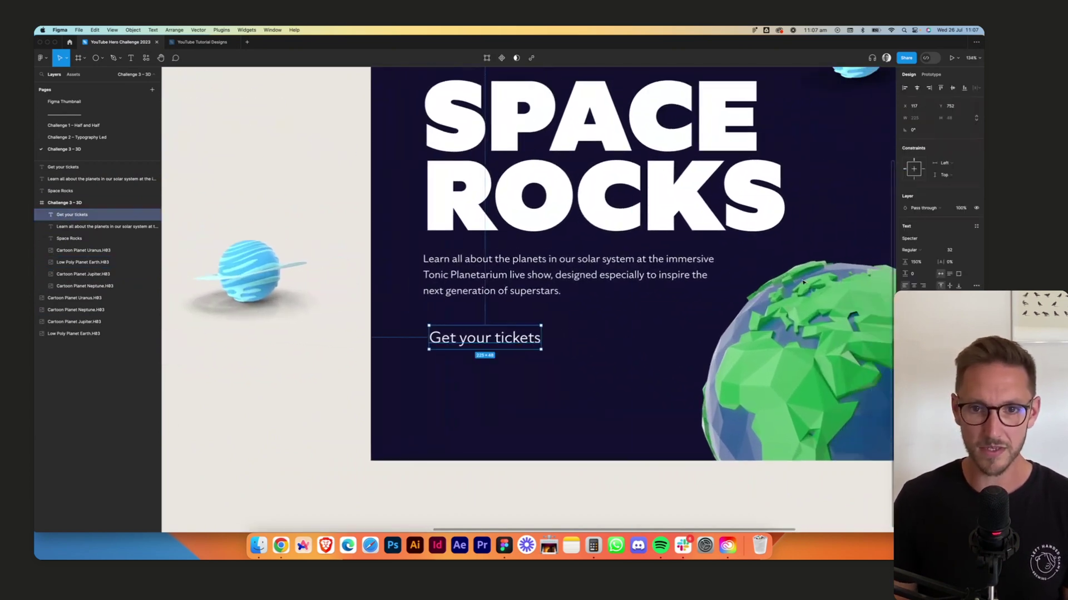
left_click(955, 251)
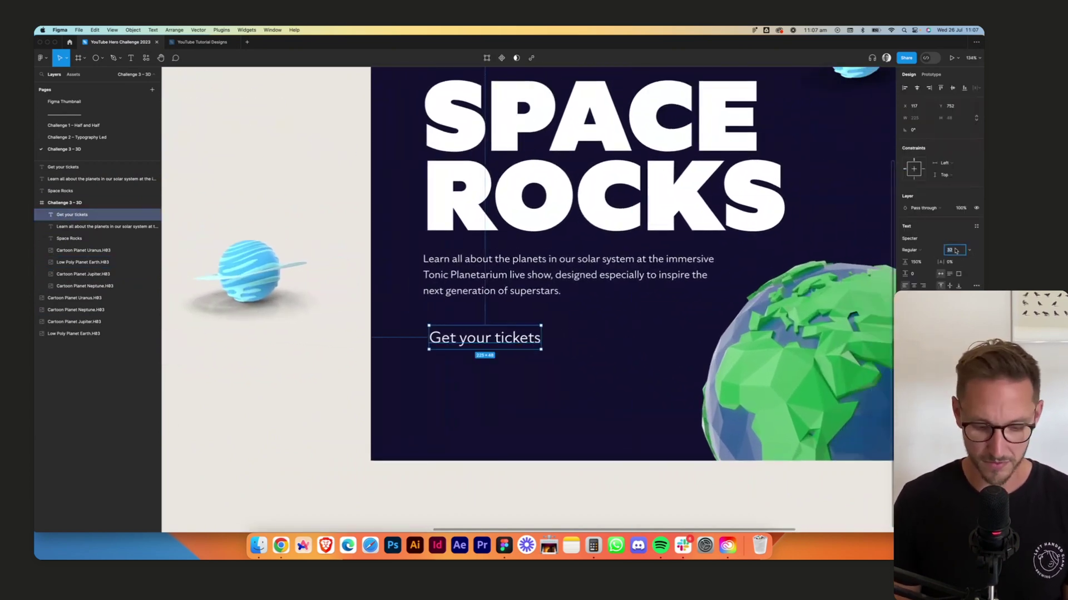
type("24")
key("Return")
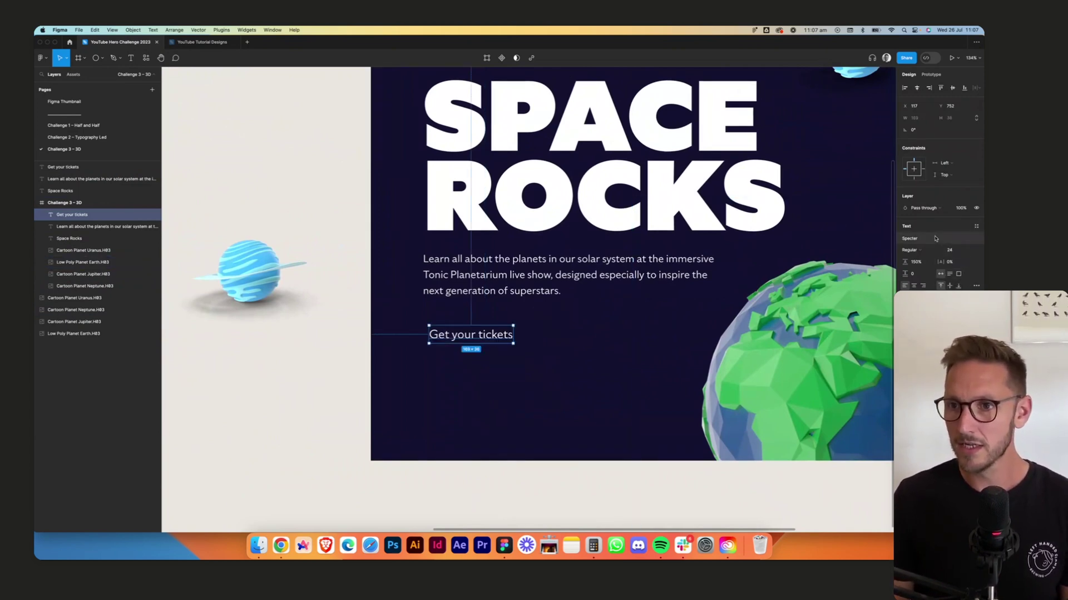
Format the "Get your tickets" text in uppercase with the Bold weight.
scroll(600, 267, "right", 2)
scroll(600, 266, "down", 3)
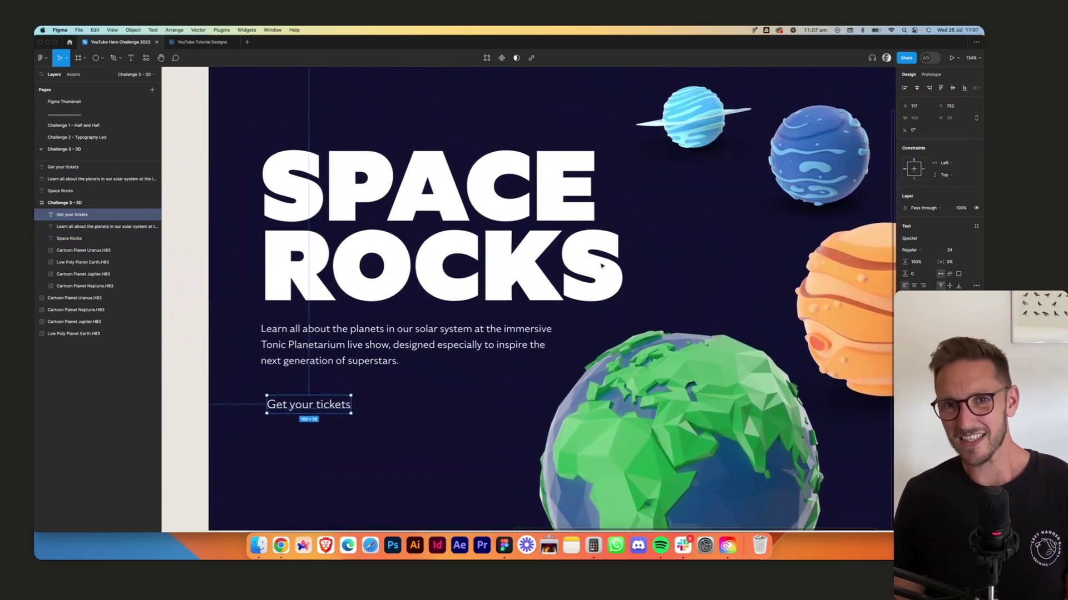
scroll(601, 267, "up", 2)
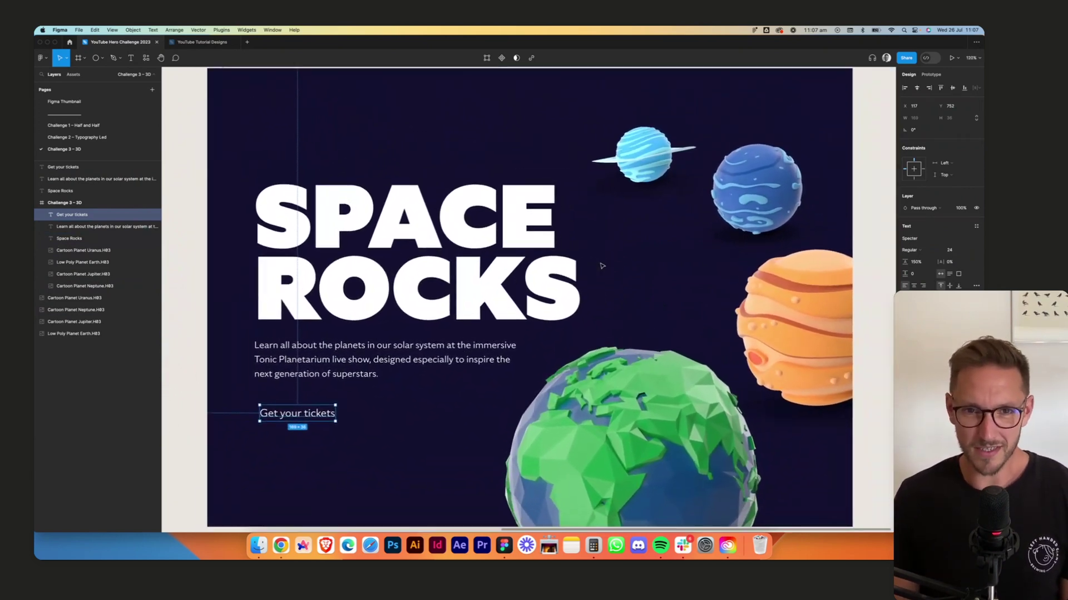
left_click(976, 286)
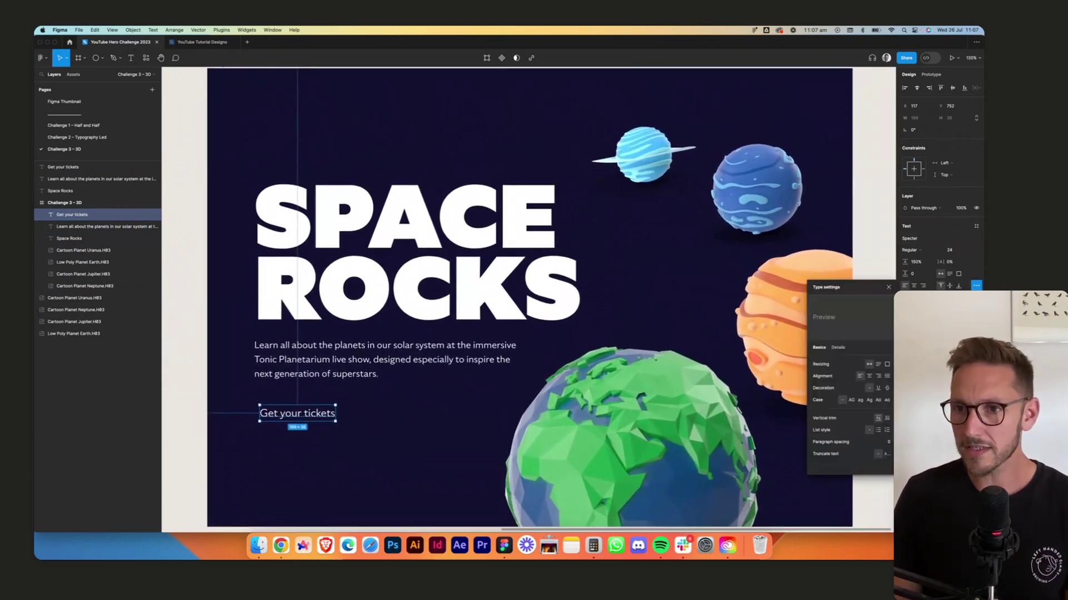
left_click(851, 400)
left_click(912, 249)
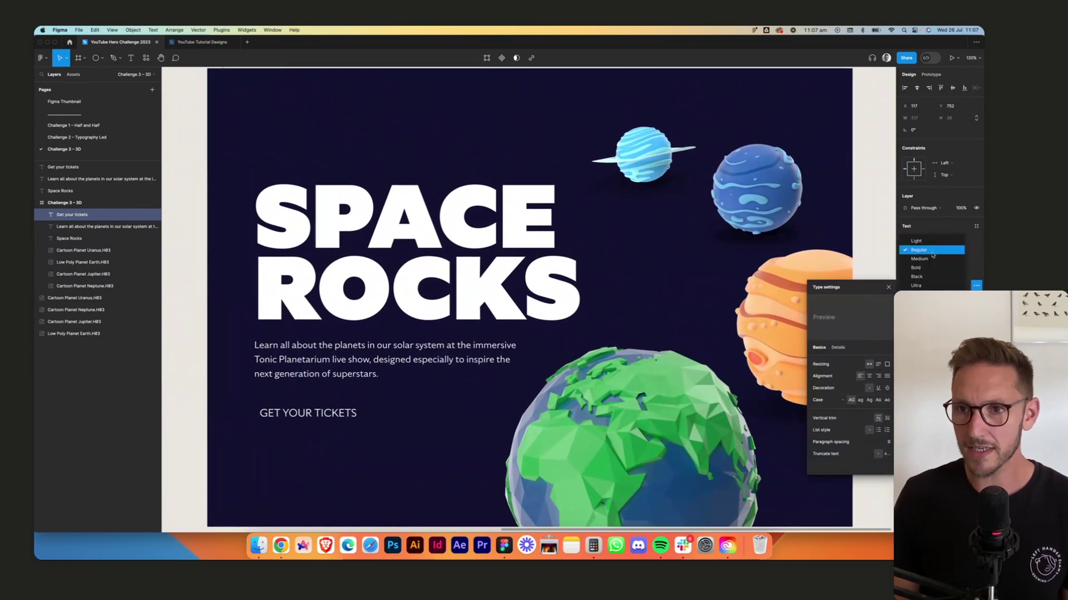
left_click(926, 268)
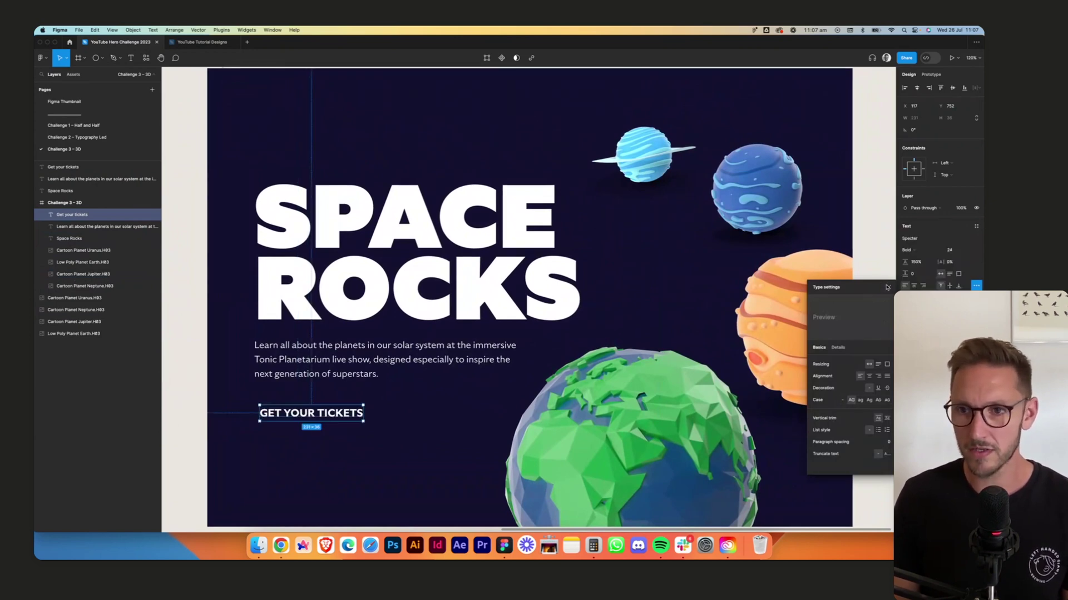
Wrap the "Get your tickets" text in an auto layout frame and fill it with orange sampled from the Jupiter planet.
key("shift+a")
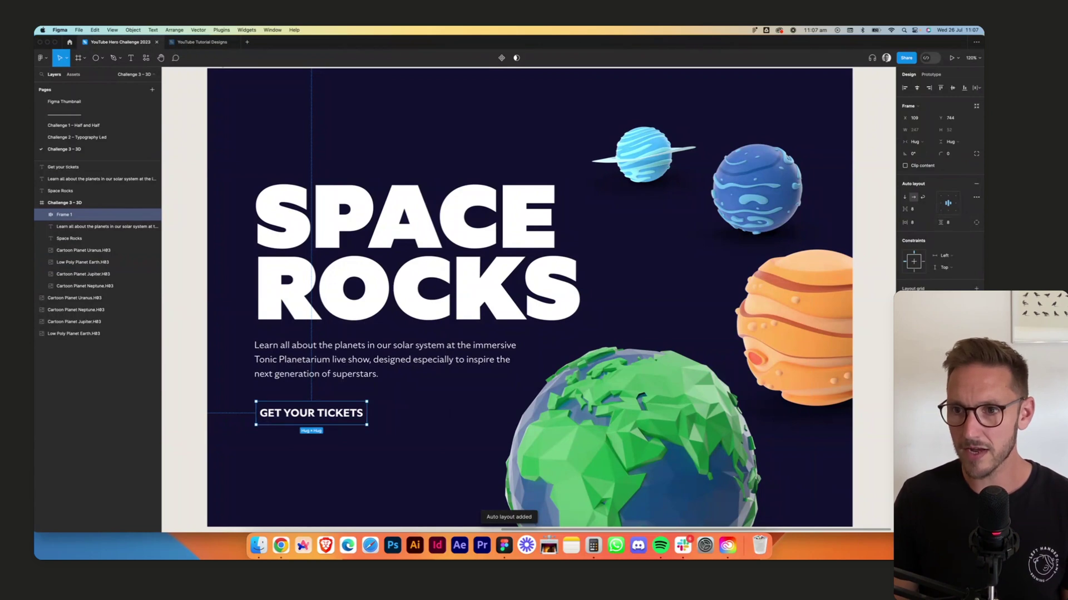
left_click(817, 443)
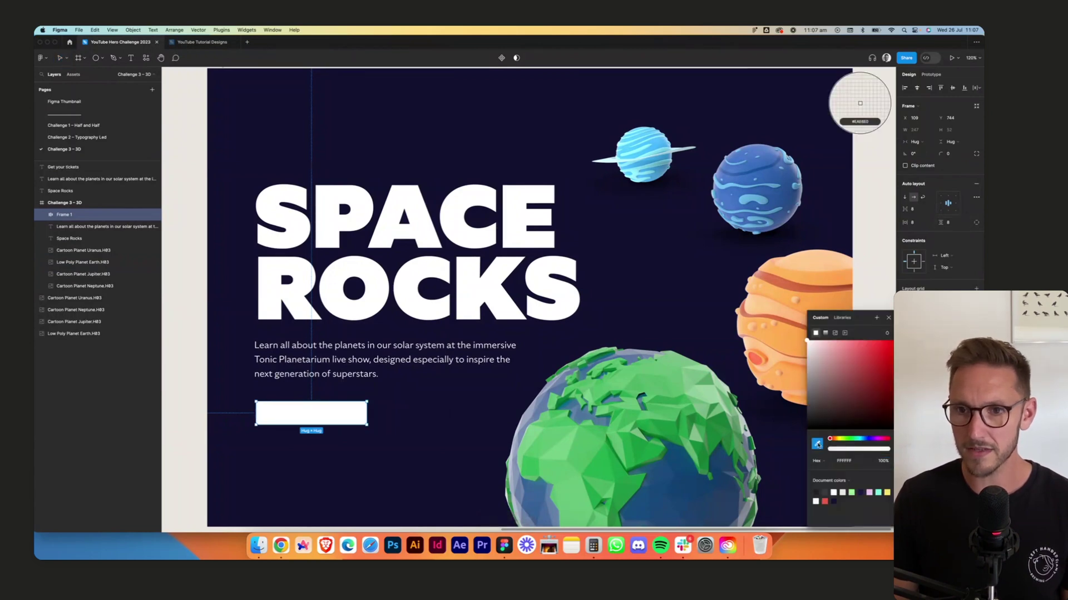
left_click(822, 293)
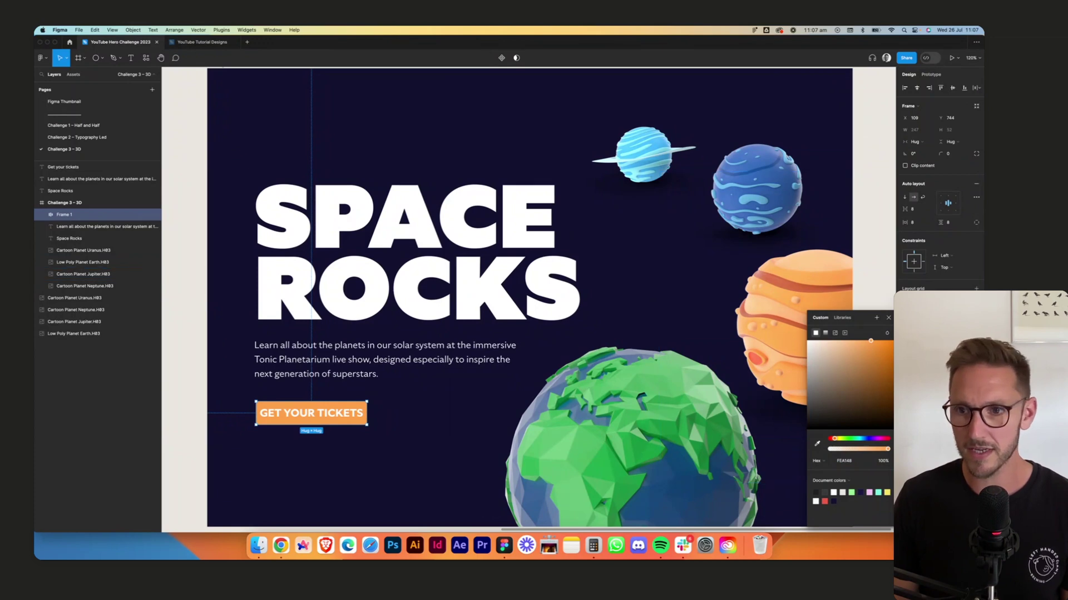
Colour the button's label with the dark navy sampled from the hero background.
left_click(905, 422)
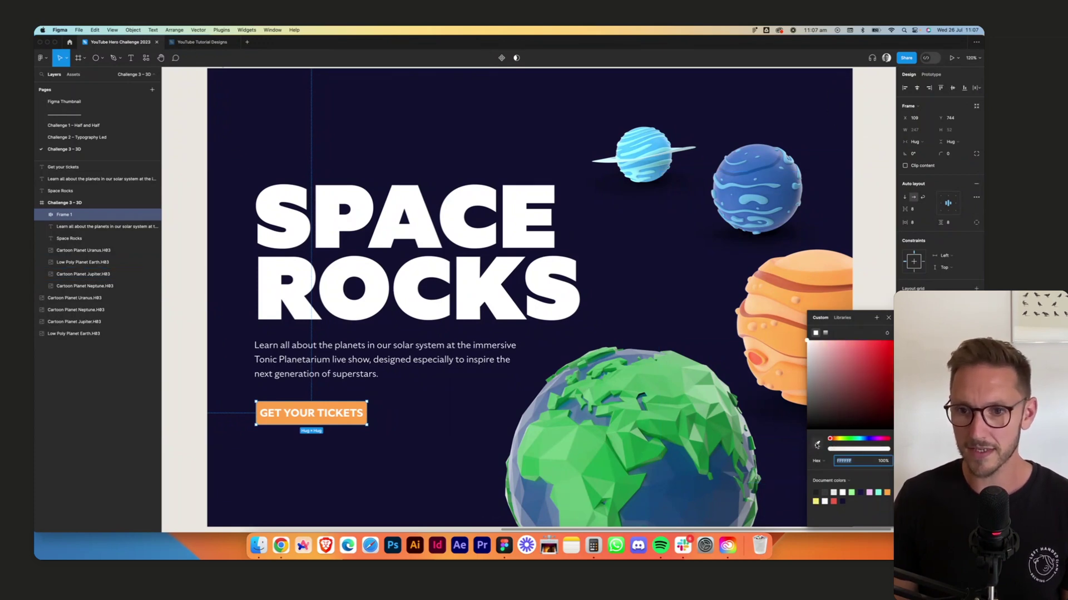
left_click(816, 444)
left_click(647, 284)
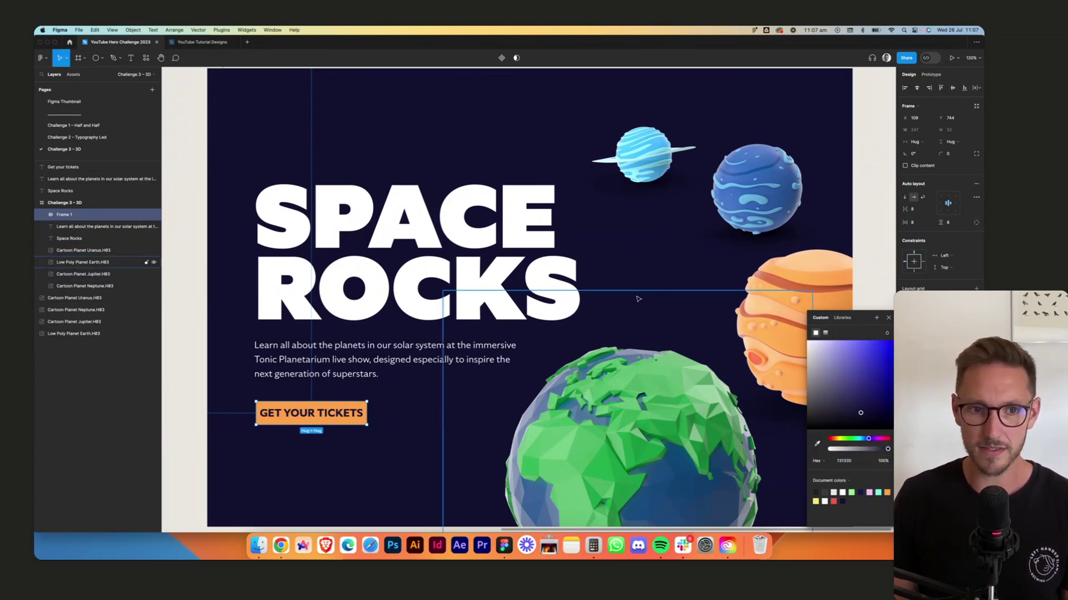
Set the ticket button's padding to 40 horizontally and 24 vertically.
left_click(380, 441)
left_click(322, 410)
left_click(921, 222)
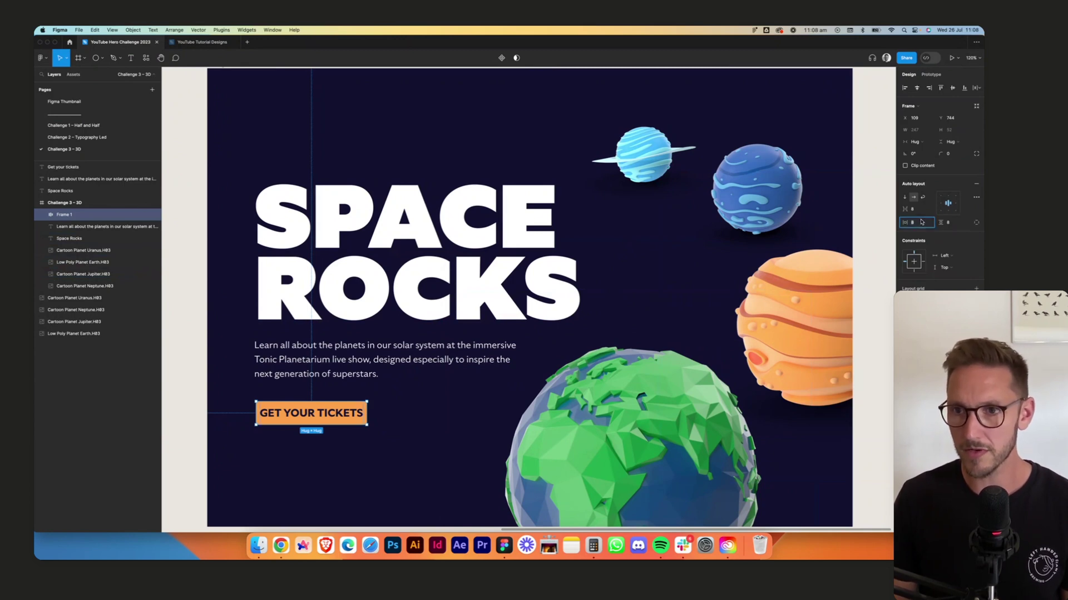
type("40")
key("Tab")
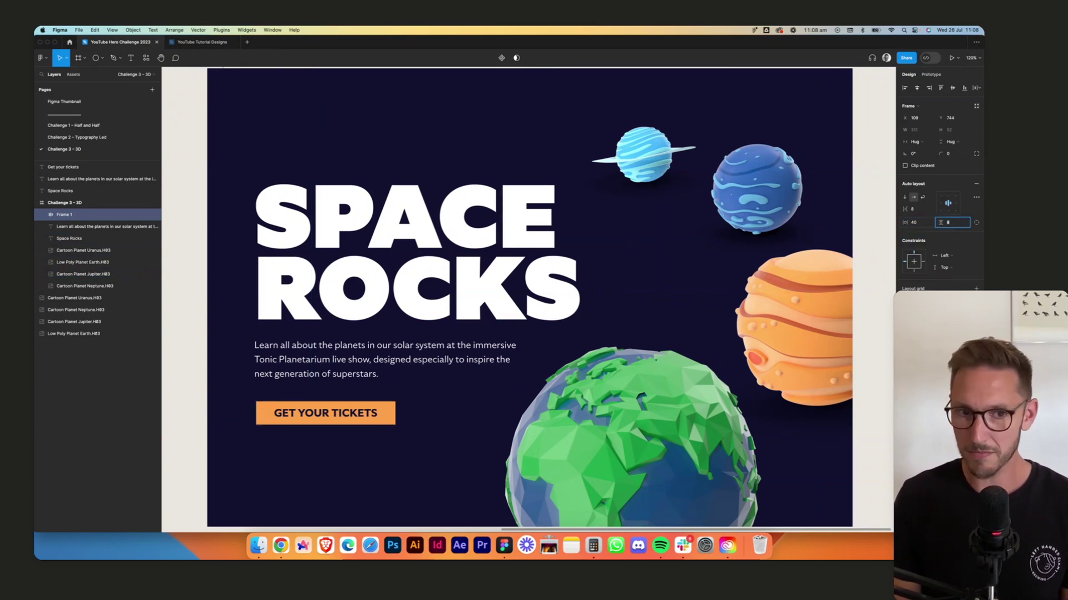
type("24")
key("Tab")
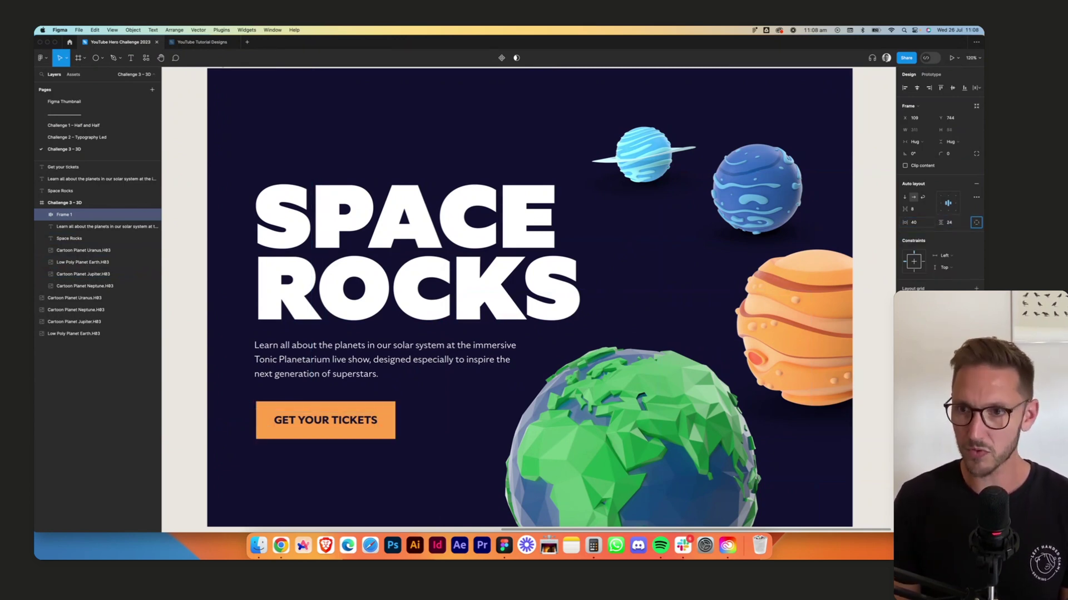
Round the ticket button's corners with a radius of 100.
left_click(952, 153)
type("100")
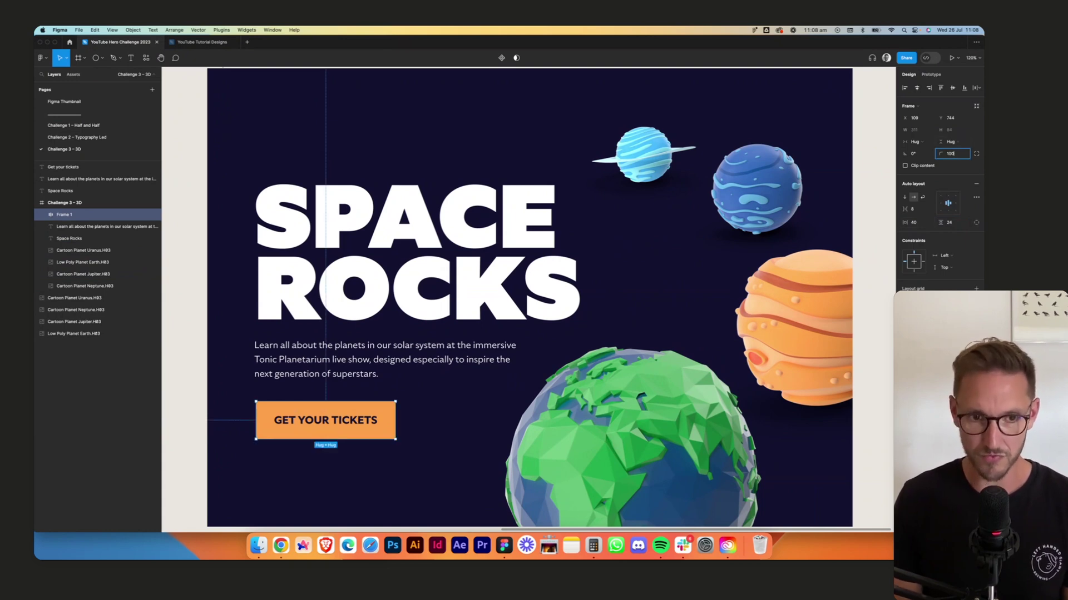
key("Return")
key("Escape")
scroll(420, 465, "down", 3)
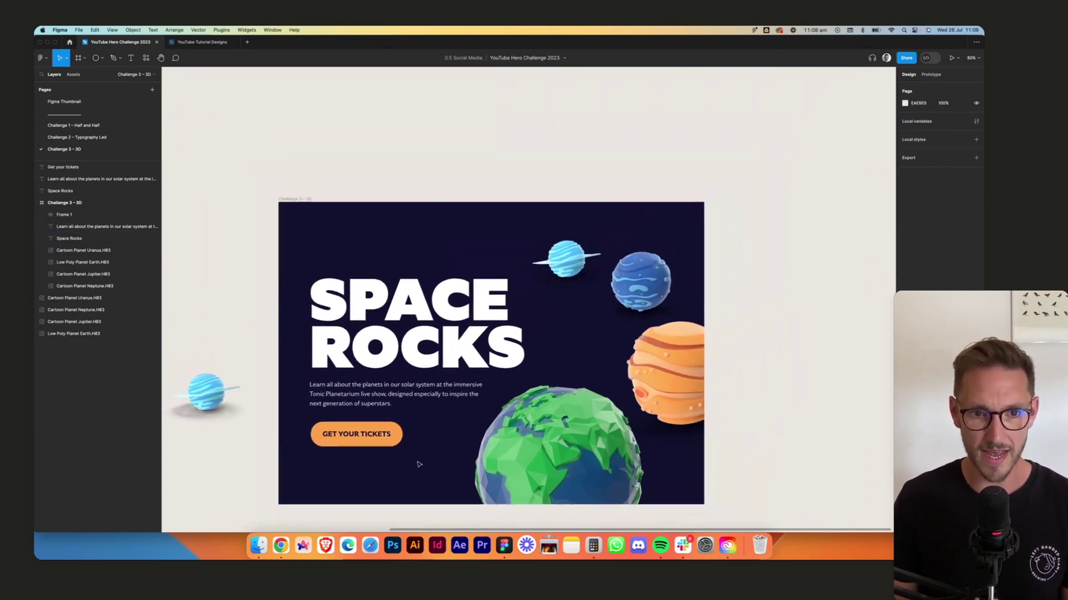
Reduce the ticket button's vertical padding to 20.
scroll(419, 464, "up", 3)
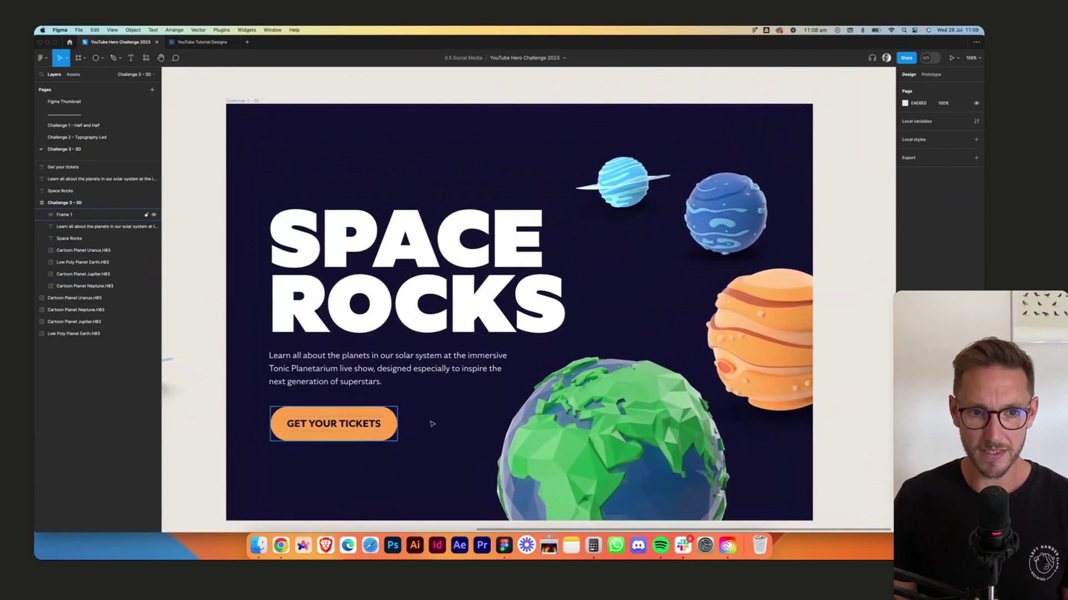
left_click(432, 424)
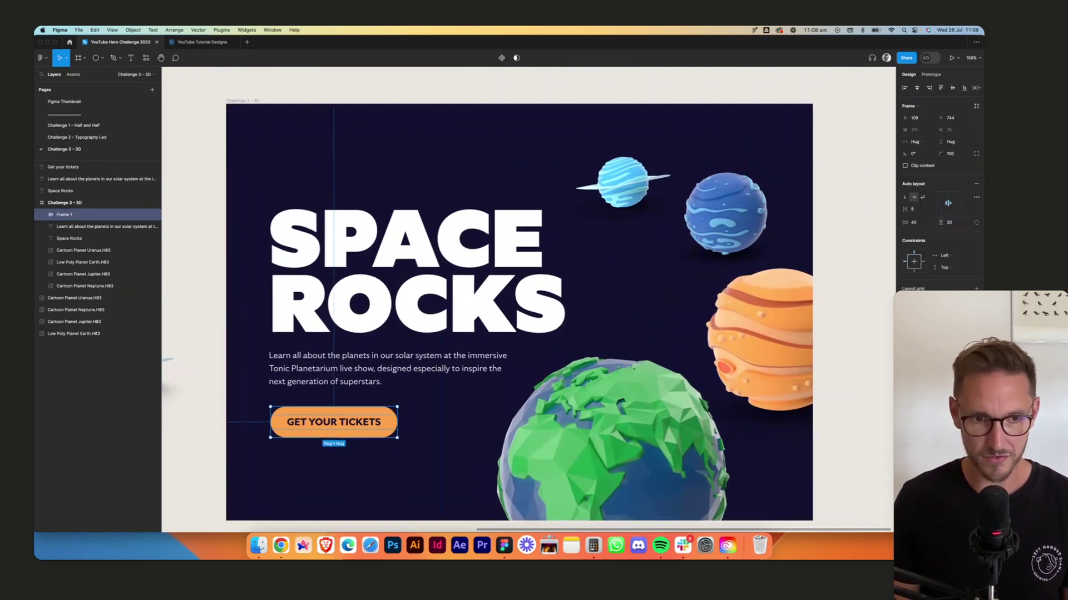
left_click(421, 454)
scroll(398, 478, "up", 1)
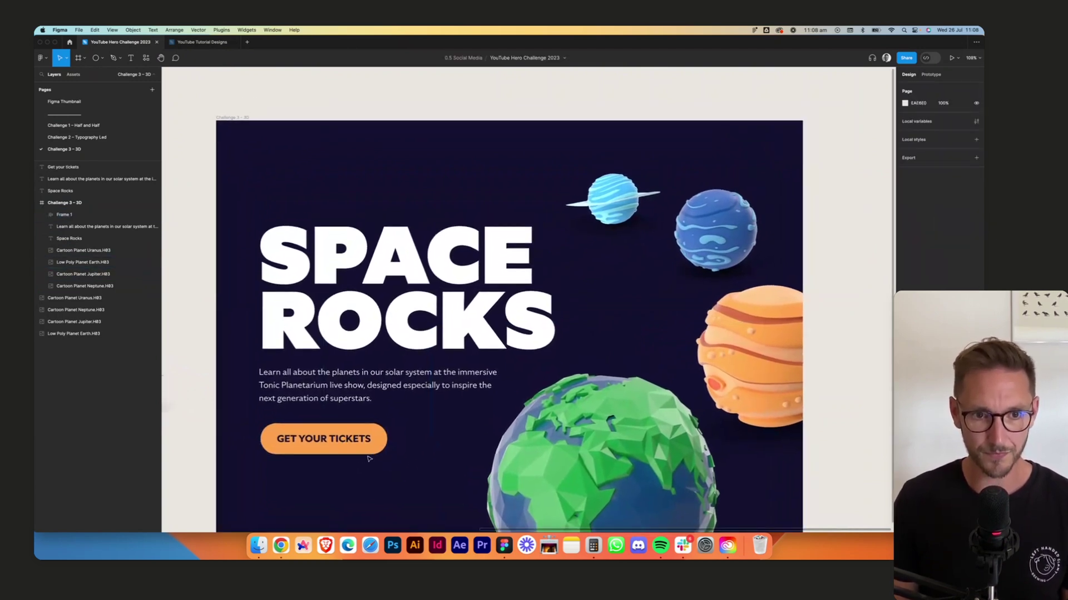
Reduce the font size of the ticket button's label.
double_click(323, 438)
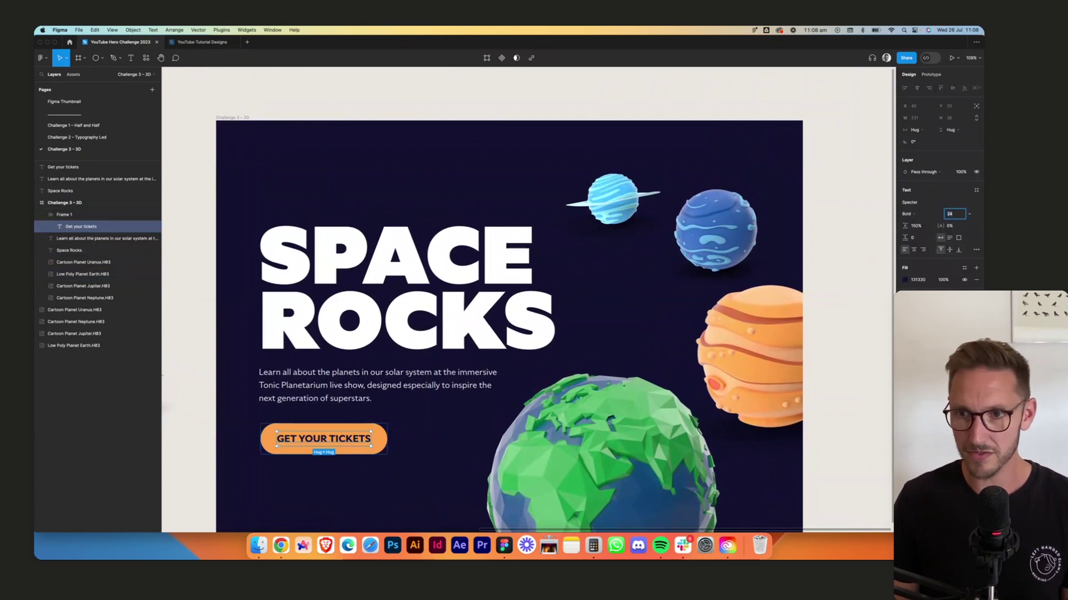
left_click(336, 488)
scroll(357, 491, "up", 1)
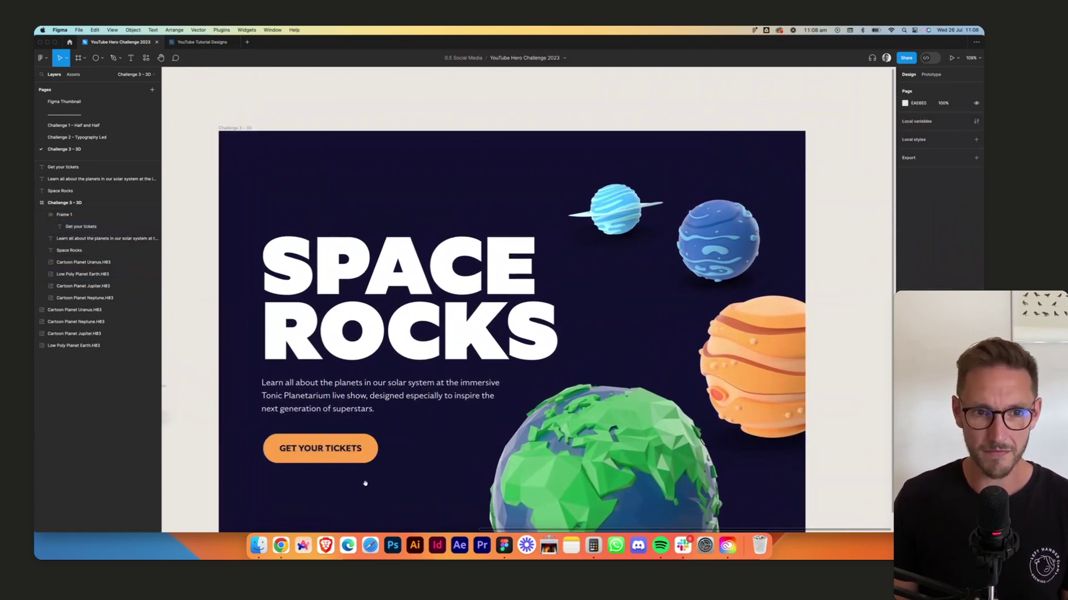
Combine the heading and description paragraph into a vertical auto layout with a 16 gap.
scroll(364, 483, "down", 2)
left_click(360, 346)
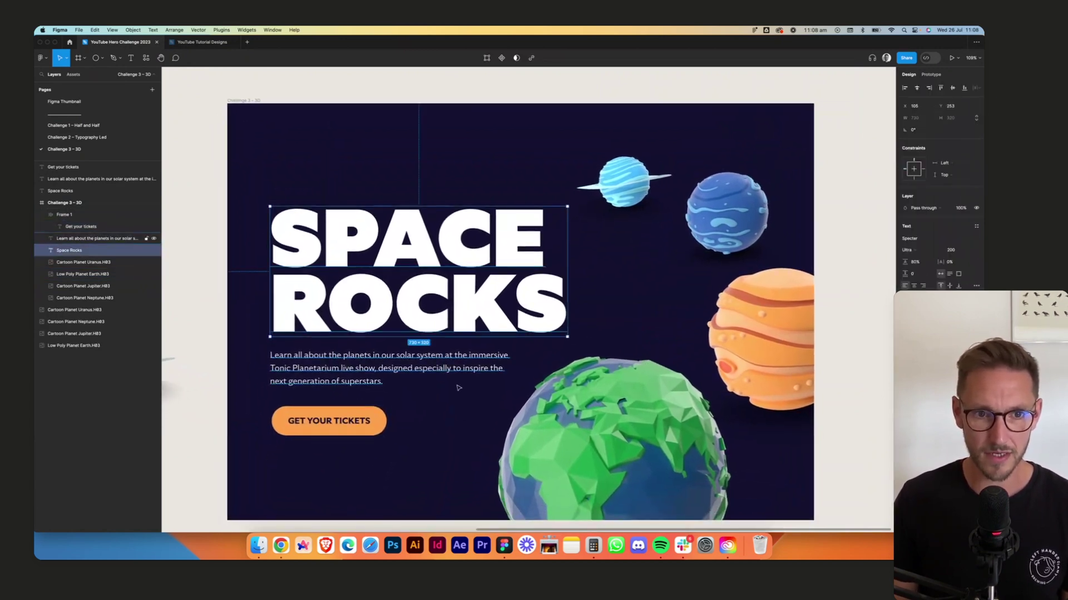
left_click(458, 385, "shift")
key("shift+a")
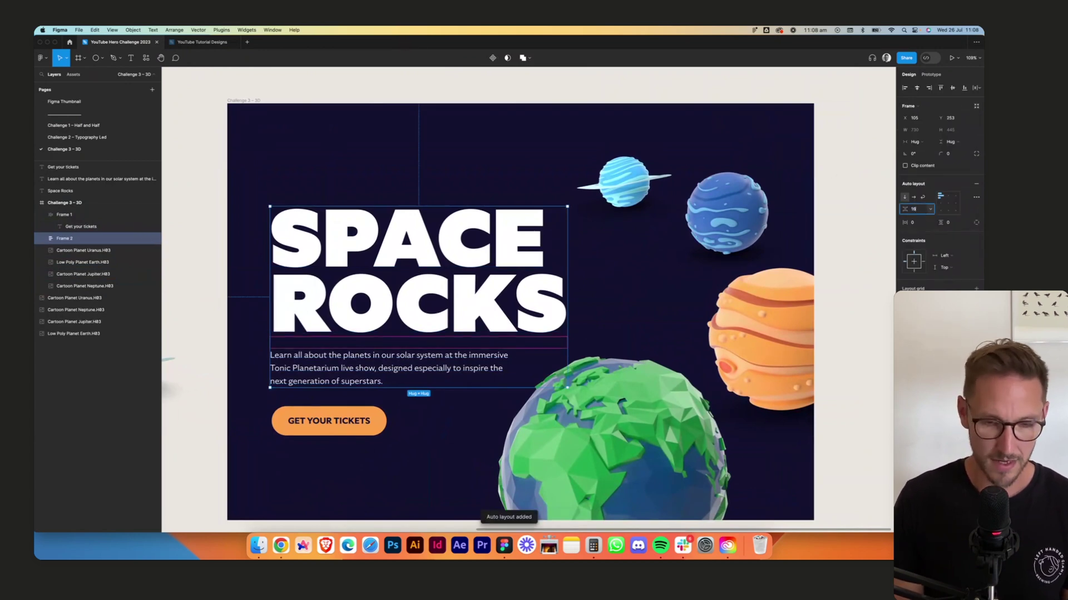
key("Tab")
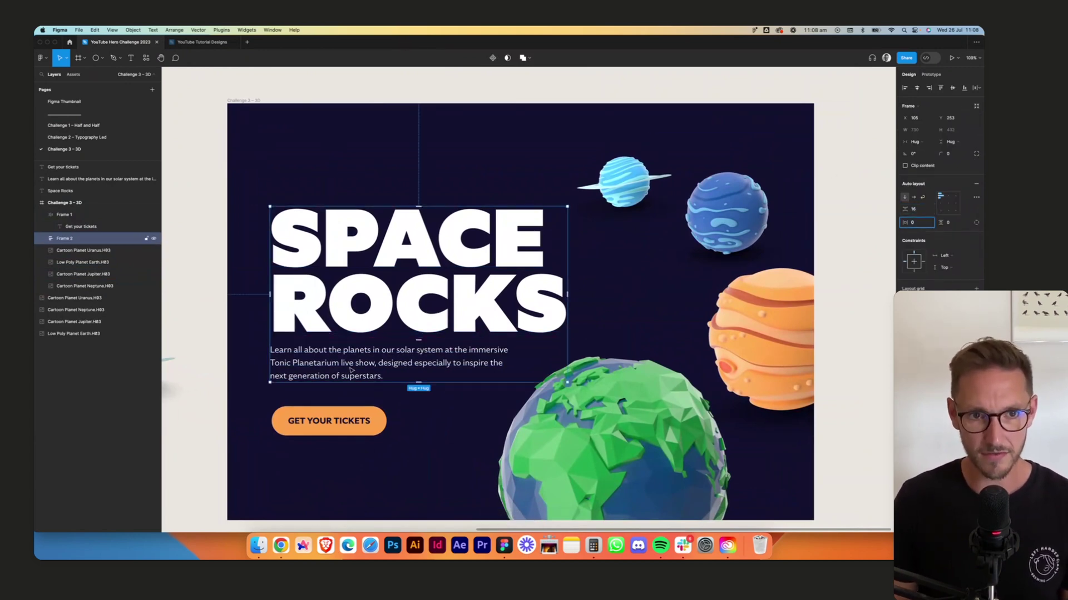
Combine the heading-and-paragraph stack and the ticket button into one vertical auto layout.
left_click(328, 420, "shift")
key("shift+a")
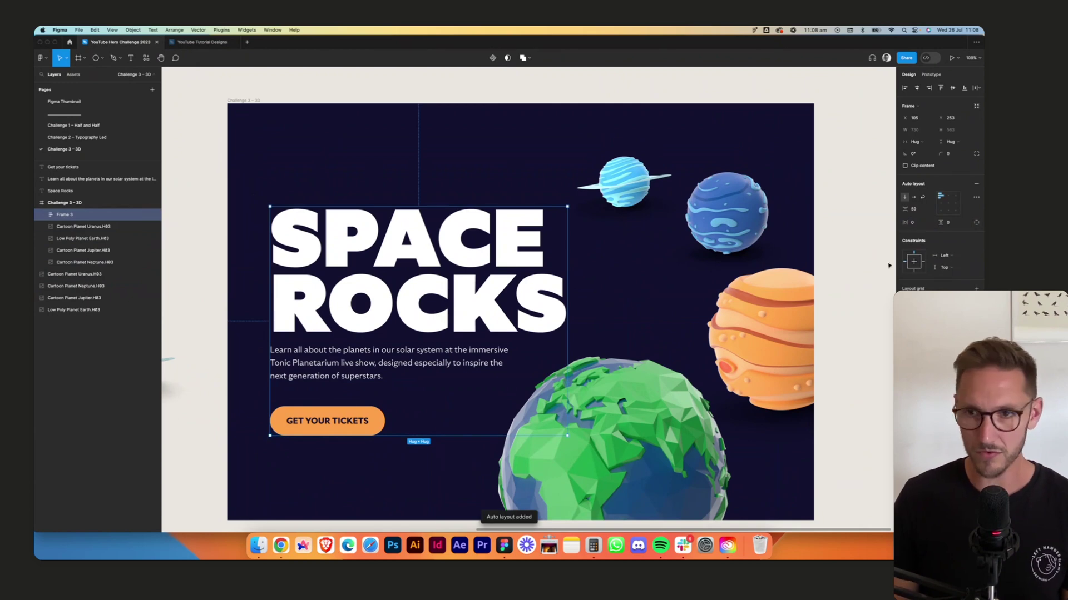
Set the gap between the heading-and-paragraph stack and the ticket button to 40.
left_click(915, 210)
type("5940")
key("Return")
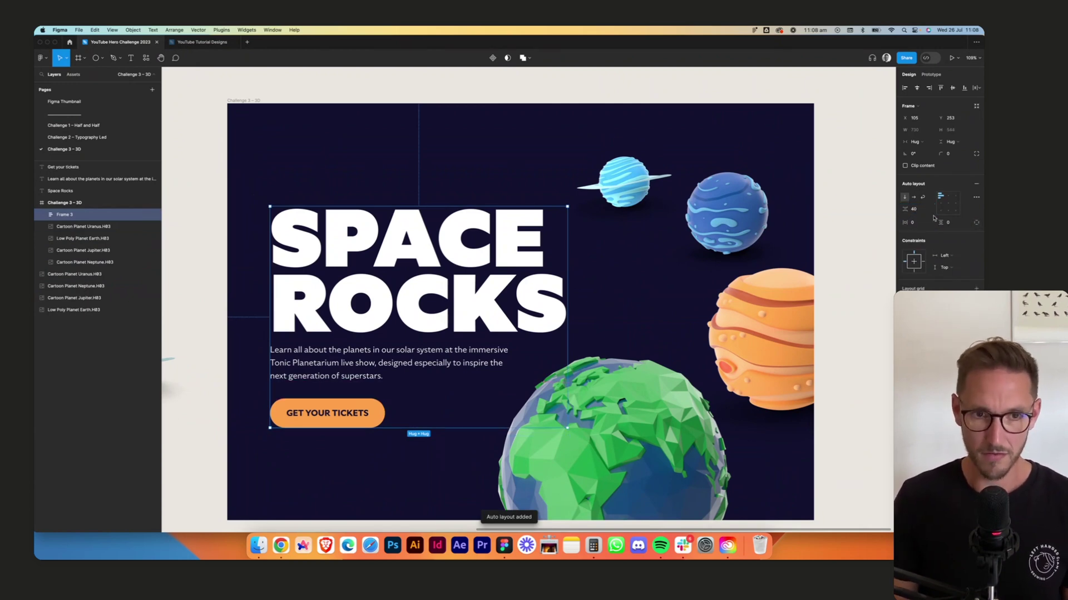
left_click(227, 238)
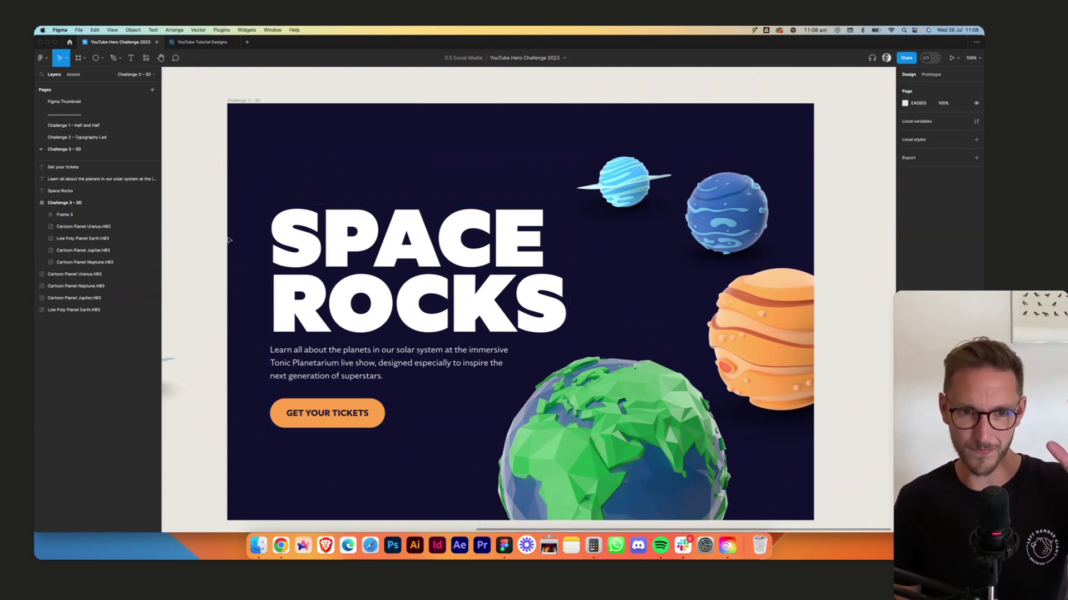
Try to ungroup the nested heading-and-paragraph stack inside the outer auto layout.
left_click(371, 339)
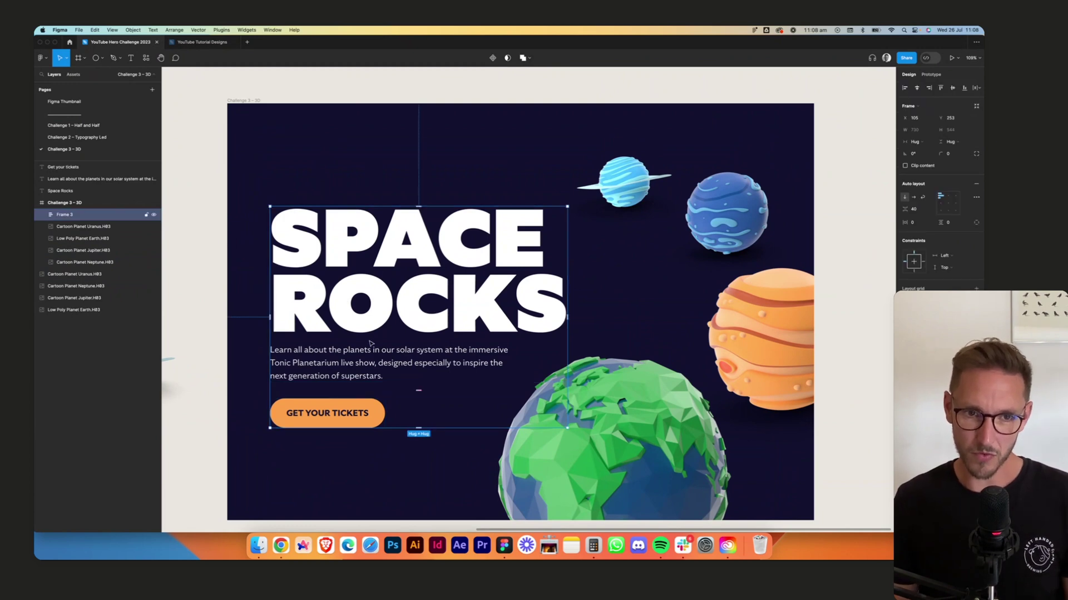
left_click(372, 343)
left_click(225, 316)
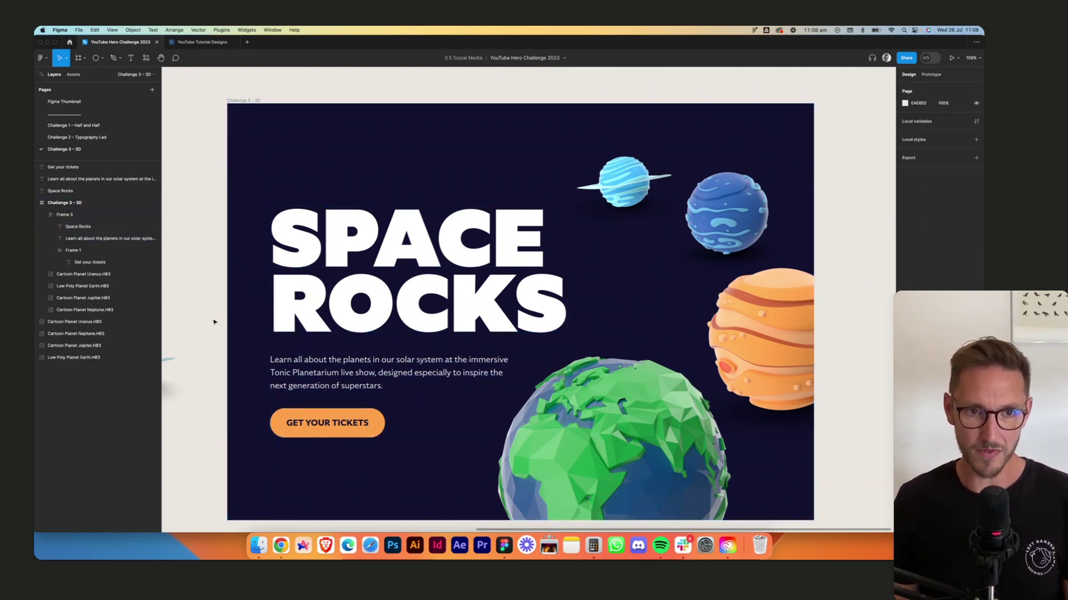
scroll(220, 295, "down", 1)
scroll(237, 287, "up", 1)
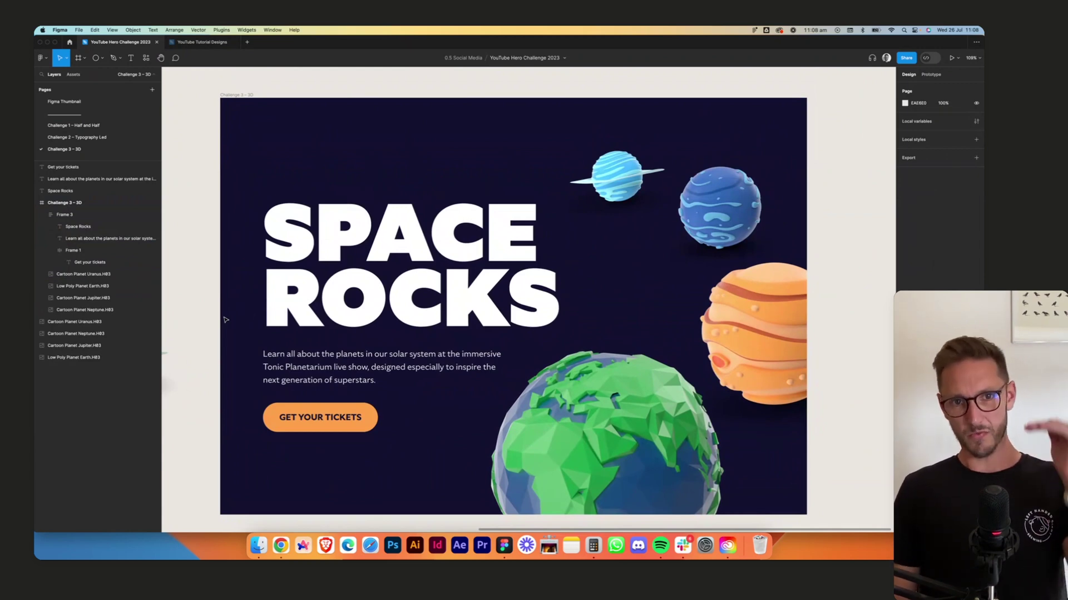
key("super+z")
key("super+z")
key("super+z")
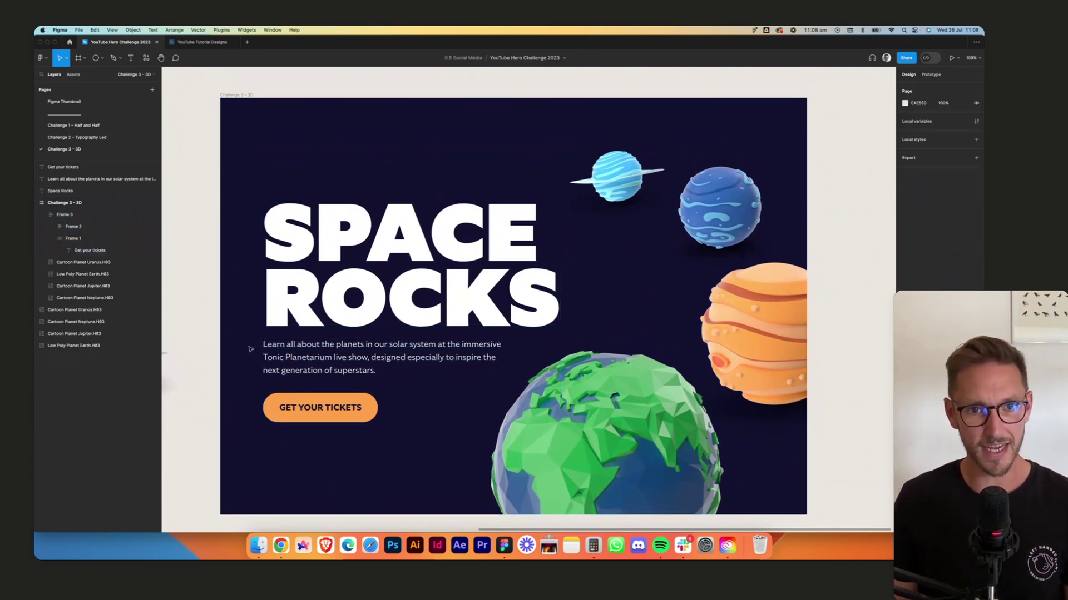
Add a full stop to the end of the "Space Rocks" heading.
left_click(399, 295, "super")
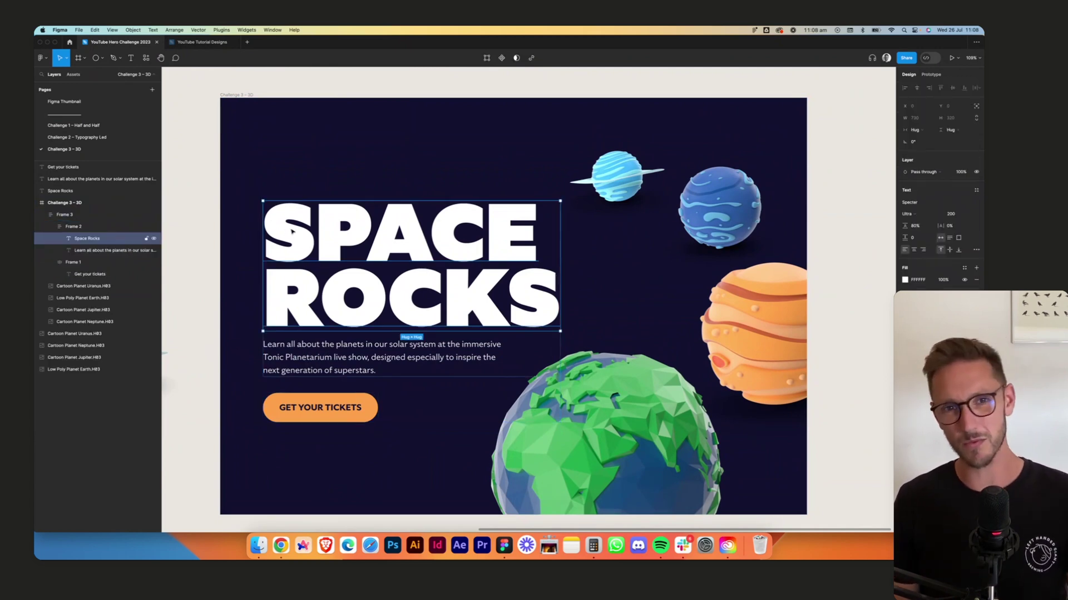
left_click(227, 320)
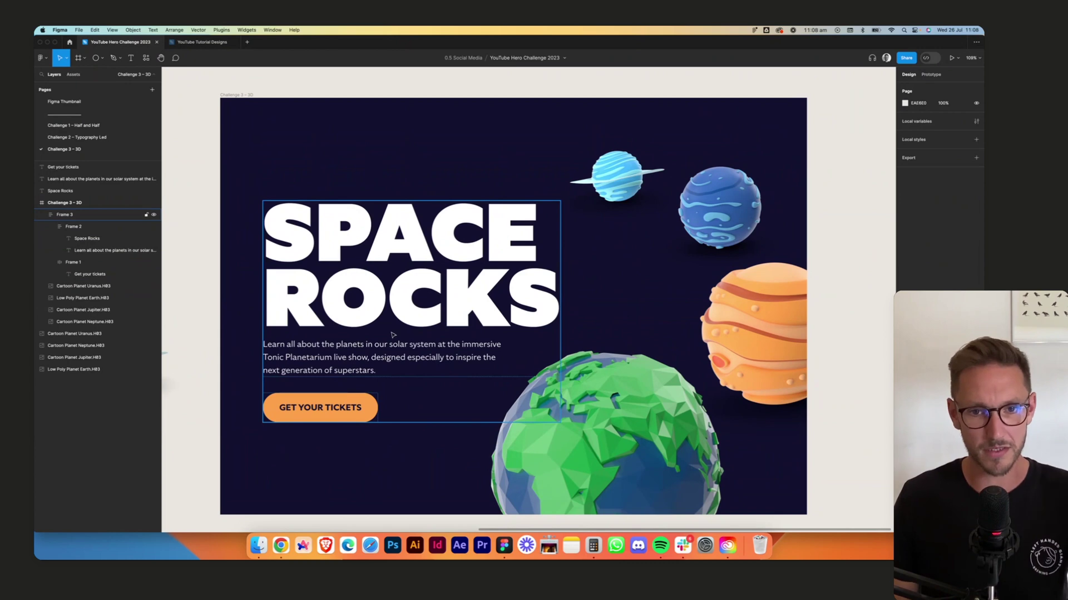
left_click(547, 305, "super")
double_click(553, 301)
key("Right")
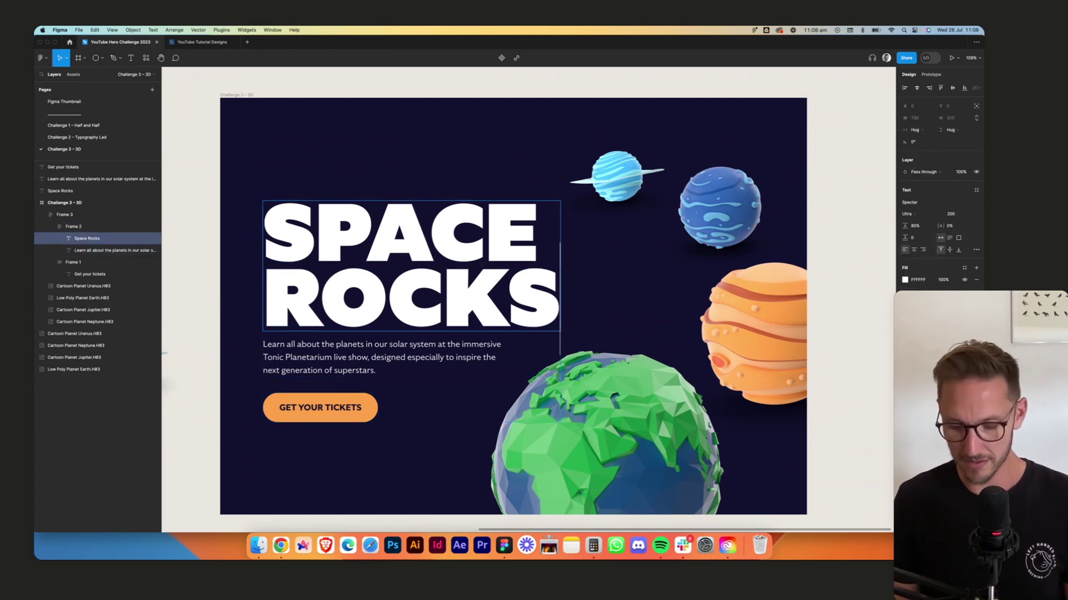
type(".")
key("Escape")
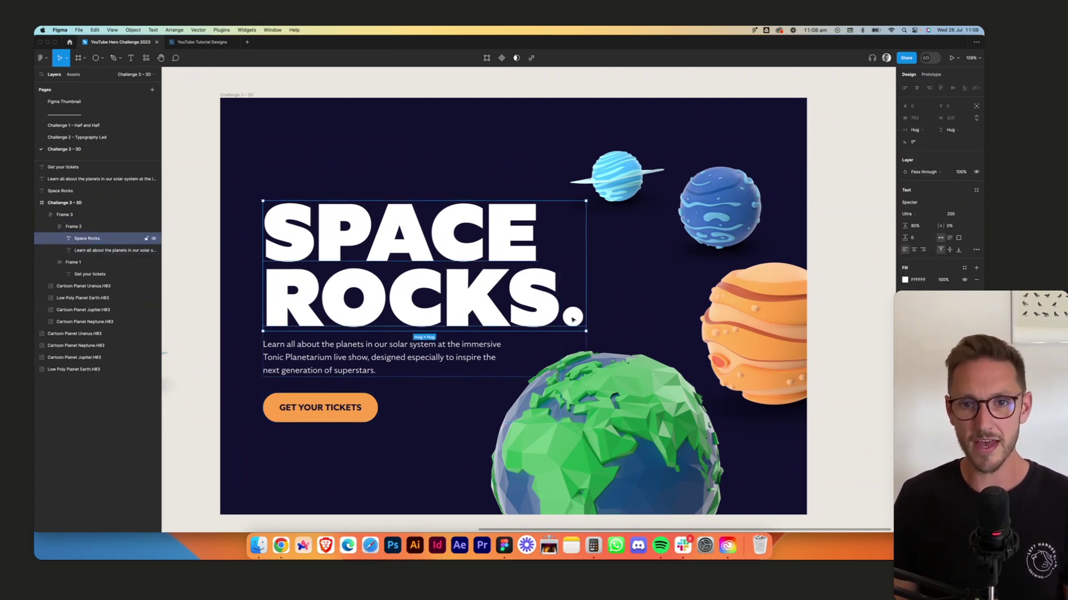
left_click(845, 273)
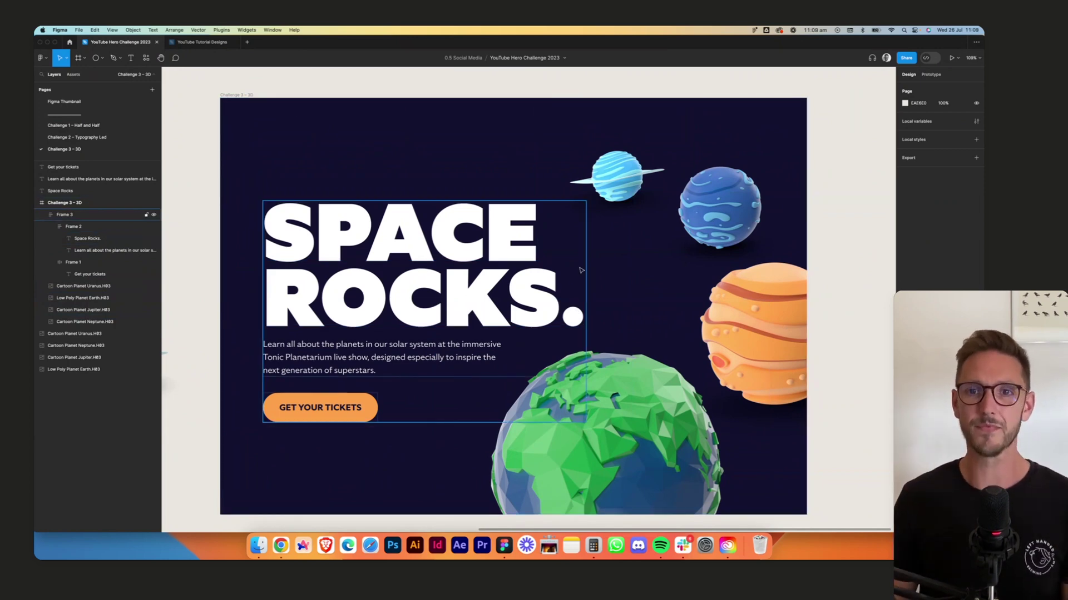
Duplicate the description paragraph above the heading near the frame's upper edge and change its text to "Tonic".
left_click_drag(321, 362, 346, 148)
double_click(346, 148)
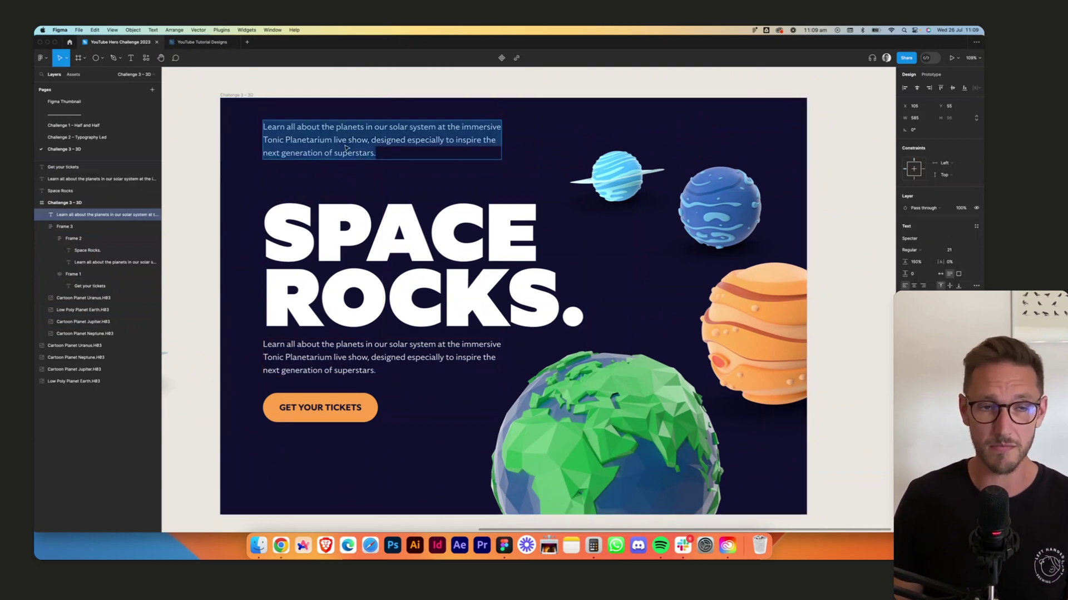
type("Tonic")
key("Escape")
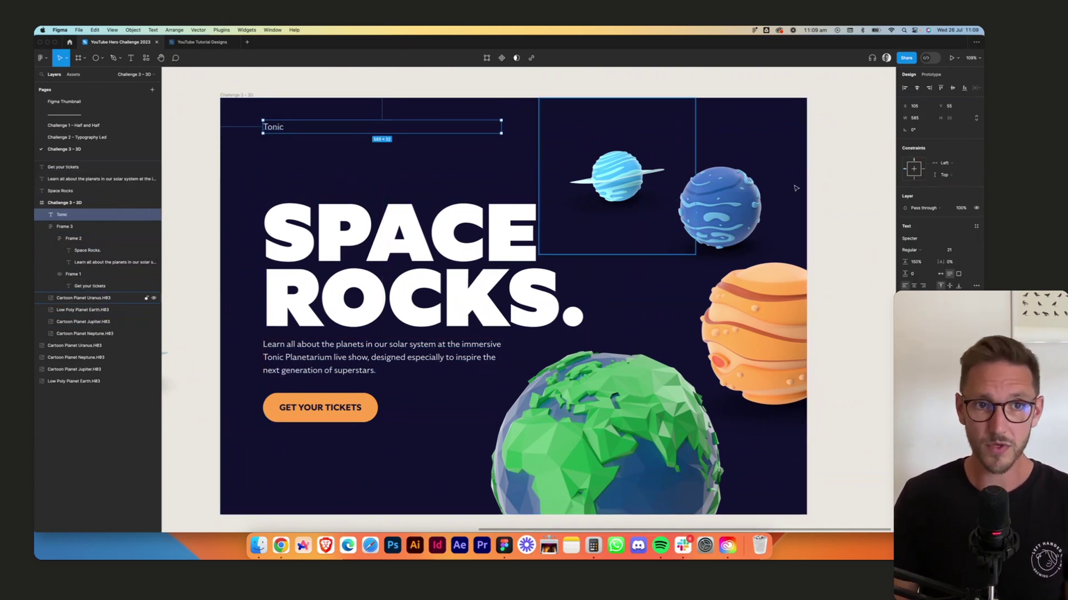
Set the font size of the "Tonic" text to 18.
left_click(955, 251)
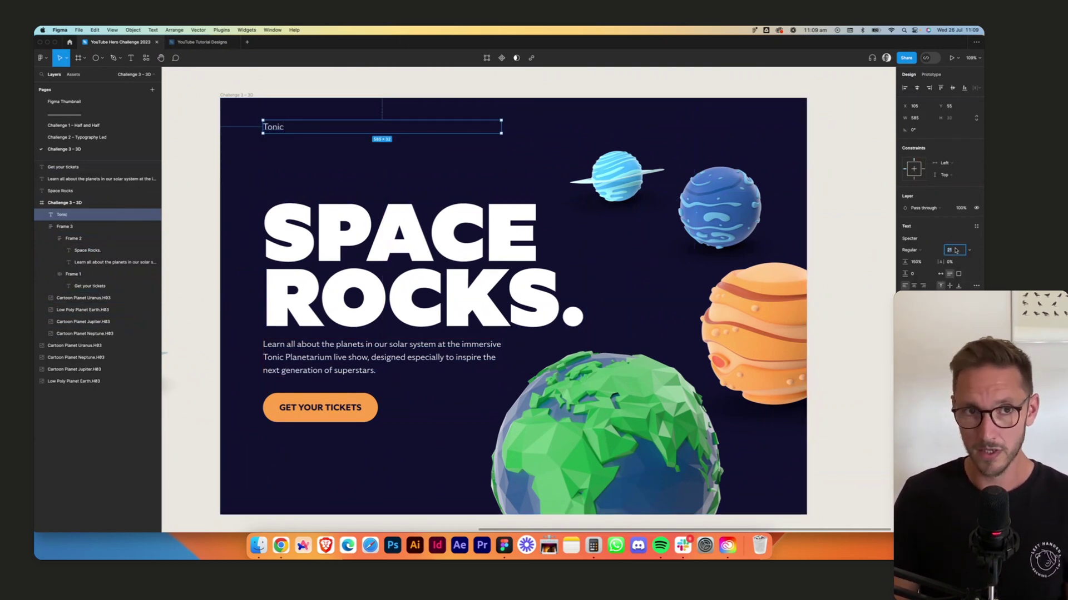
type("18")
key("Tab")
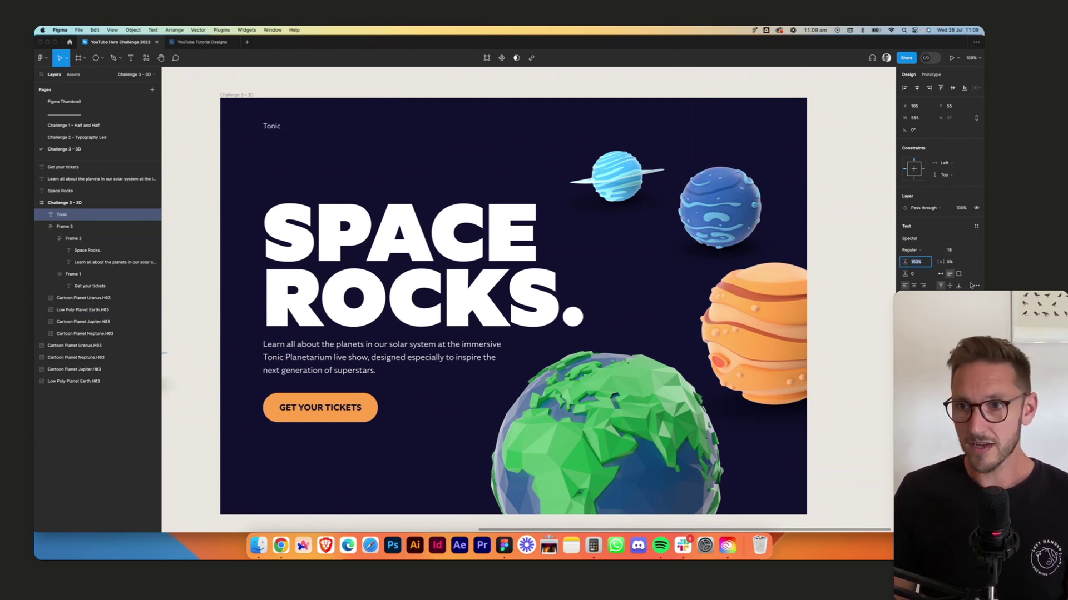
left_click(299, 152)
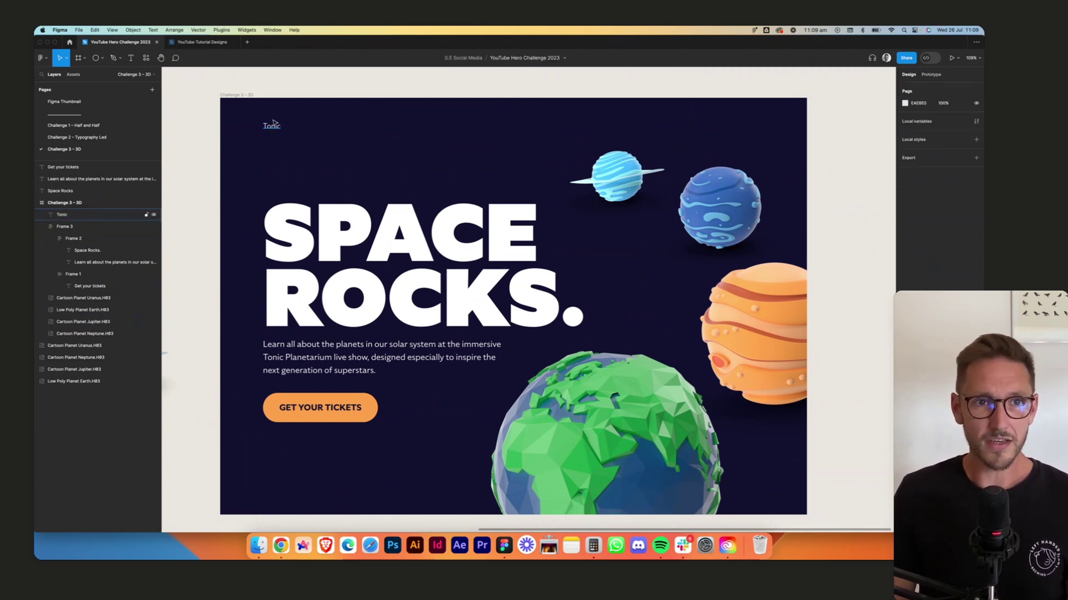
Duplicate the "Tonic" text twice alongside it, changing the copies to "|" and "Planetarium".
scroll(271, 122, "up", 5)
left_click_drag(266, 143, 353, 142)
type("|")
key("Escape")
left_click(362, 136)
double_click(353, 142)
type("Pl")
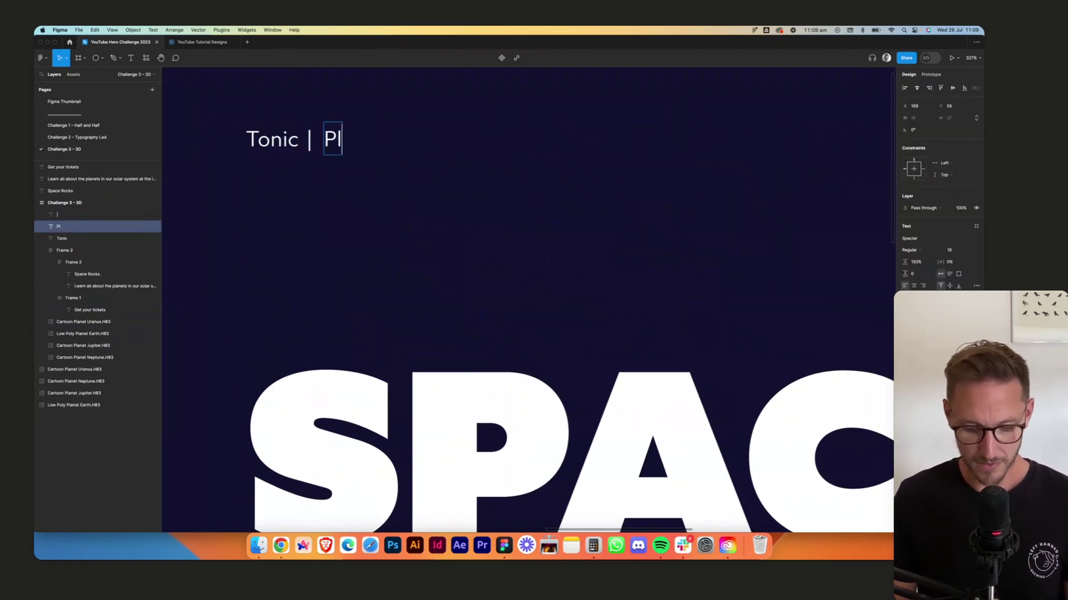
type("anetarium")
key("Escape")
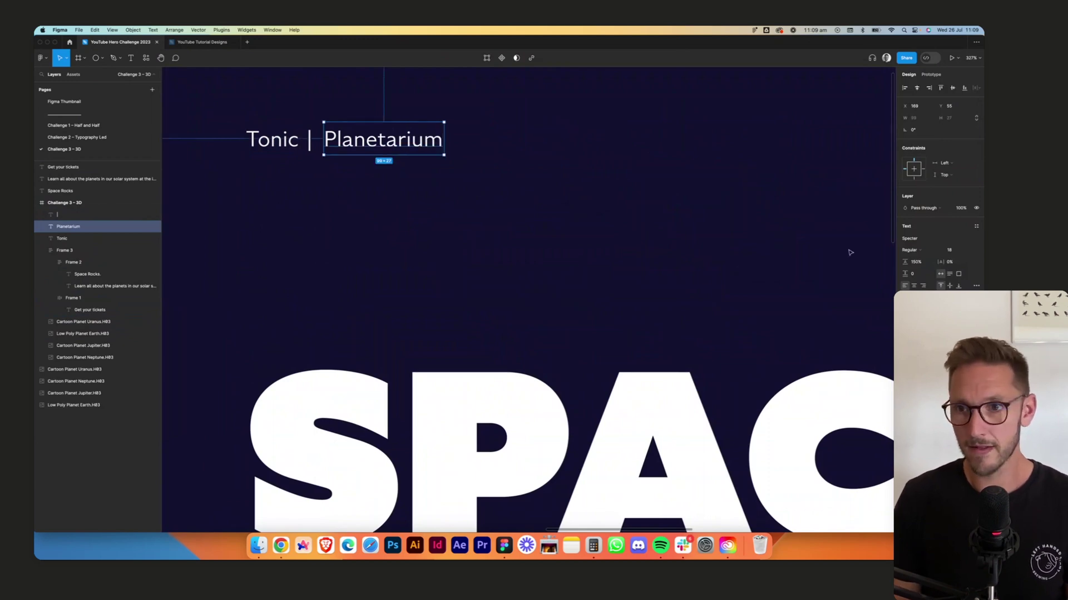
Set the font weight of the "Planetarium" text to Bold.
left_click(912, 249)
left_click(916, 268)
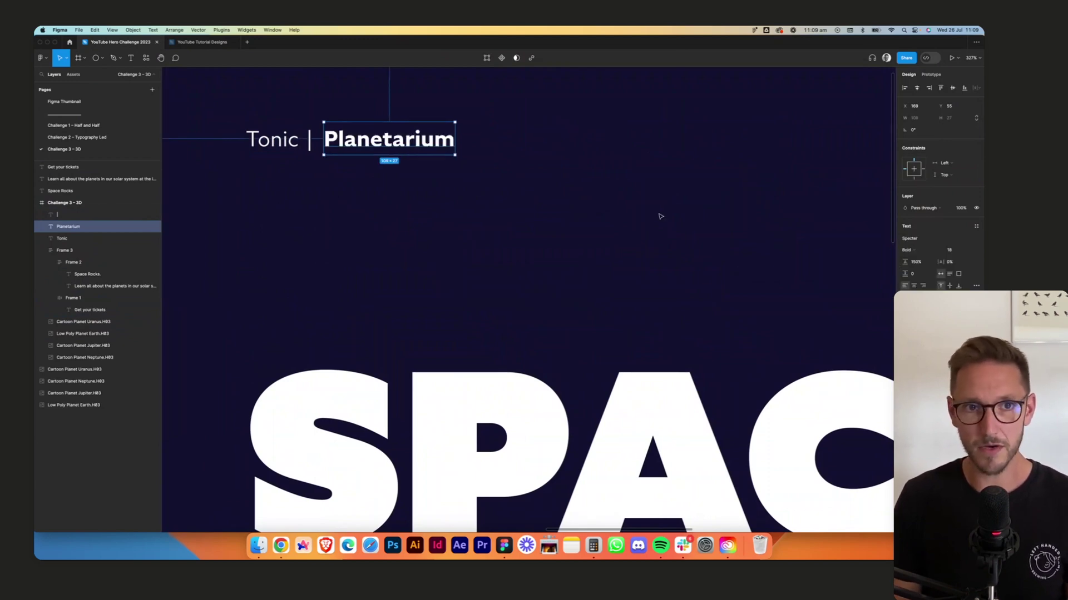
left_click(661, 217)
Combine the "Tonic", "|" and "Planetarium" texts into one horizontal auto layout.
scroll(661, 216, "down", 5)
scroll(660, 216, "down", 2)
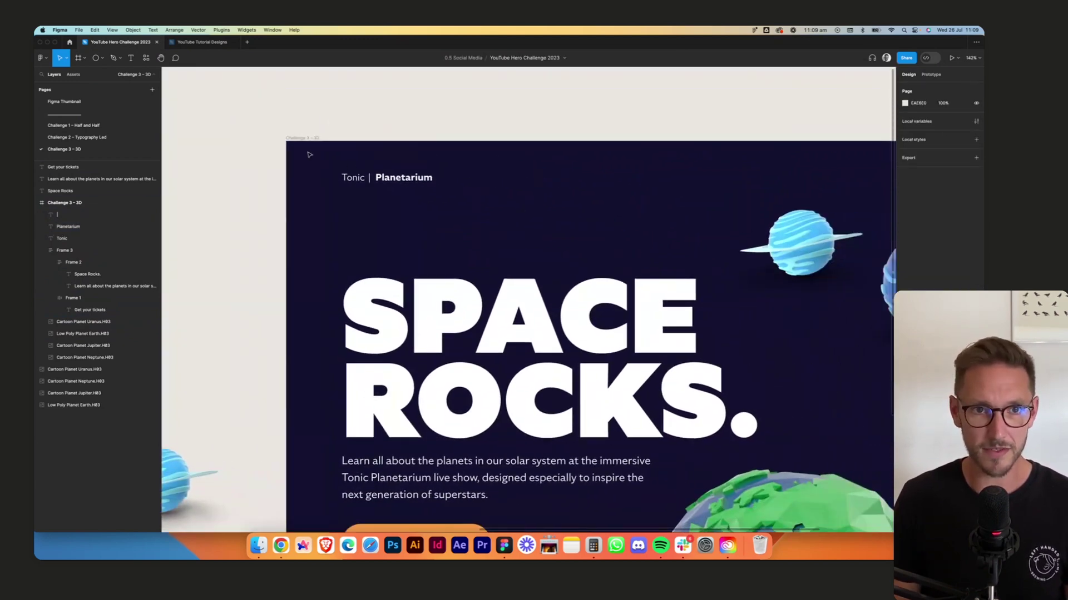
left_click_drag(305, 153, 615, 197)
key("shift+a")
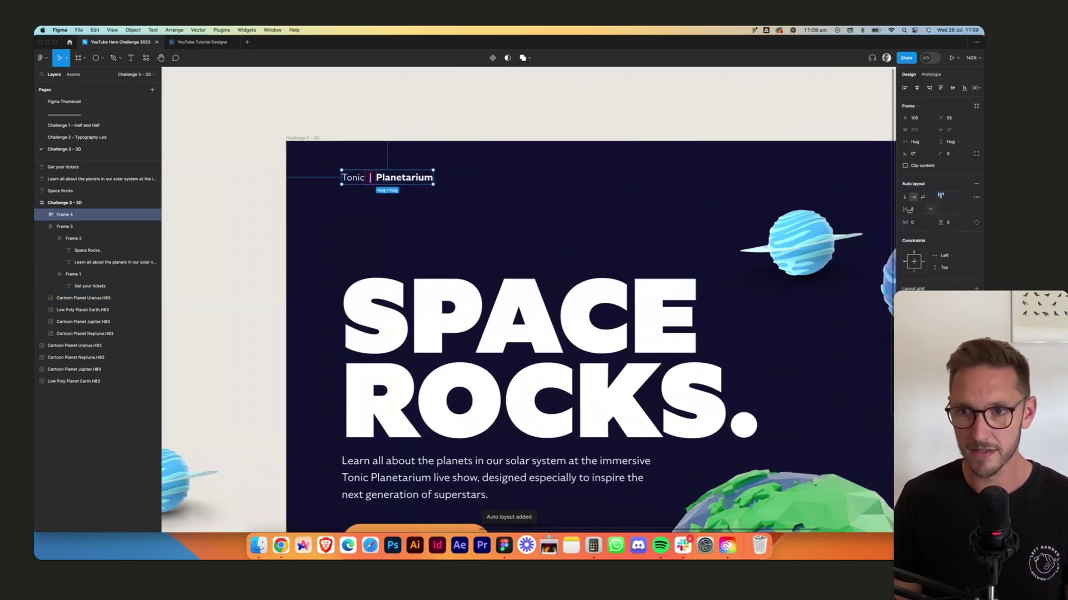
left_click(551, 186)
Shift the "Tonic | Planetarium" logo slightly up and to the right within the hero frame.
scroll(551, 187, "down", 2)
scroll(551, 187, "right", 3)
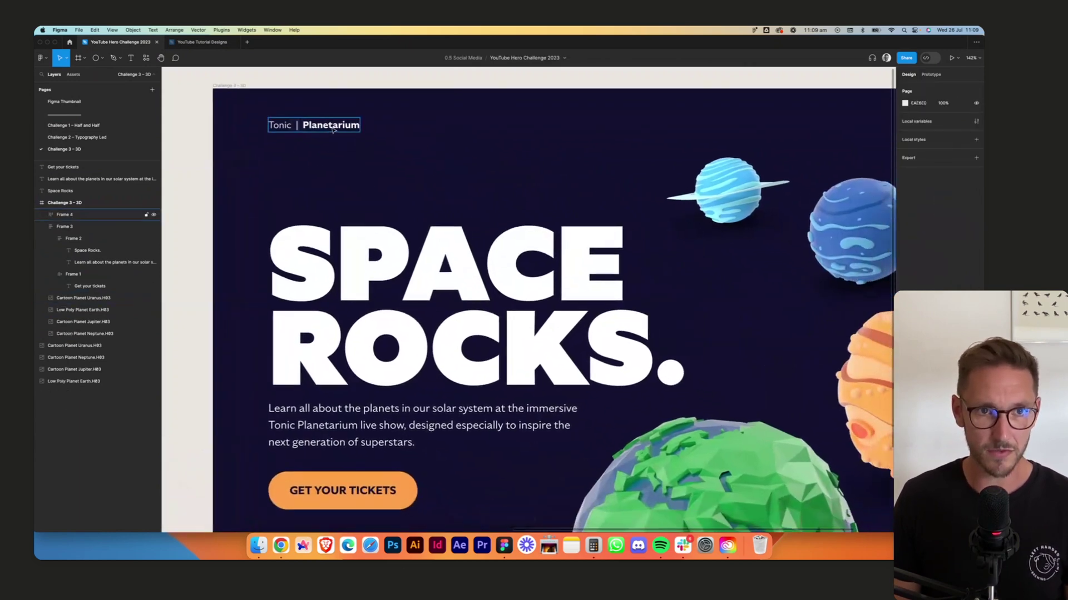
left_click_drag(324, 128, 330, 125)
left_click(453, 167)
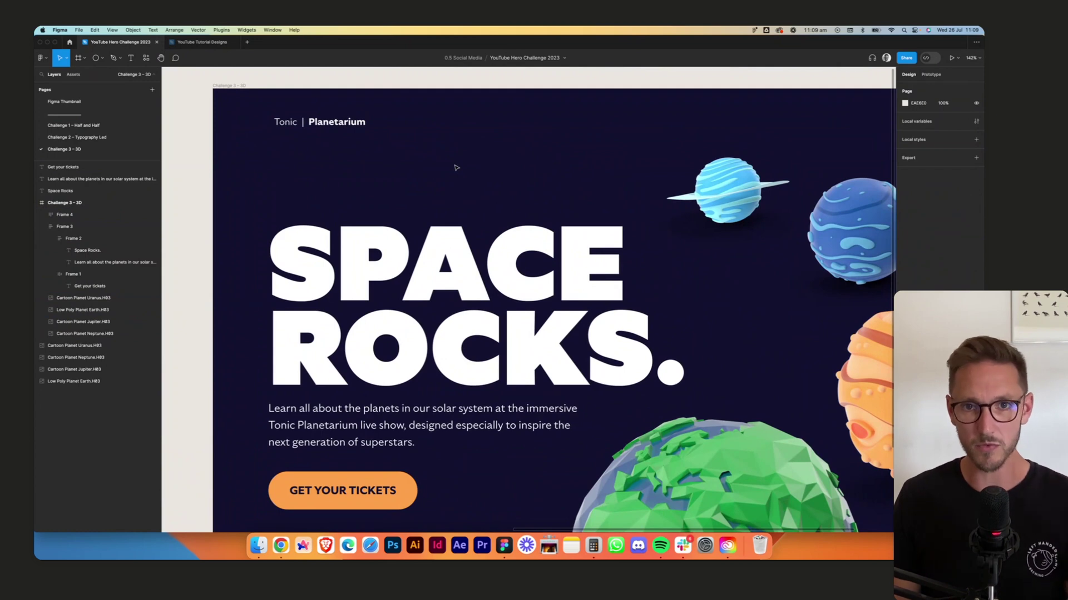
Duplicate the "Tonic" text across the header above the ringed planet and change the copy to "Plan Your Visit".
scroll(456, 168, "right", 1)
scroll(456, 168, "down", 1)
scroll(407, 162, "right", 2)
scroll(407, 162, "down", 1)
scroll(407, 162, "up", 1)
scroll(408, 162, "down", 2)
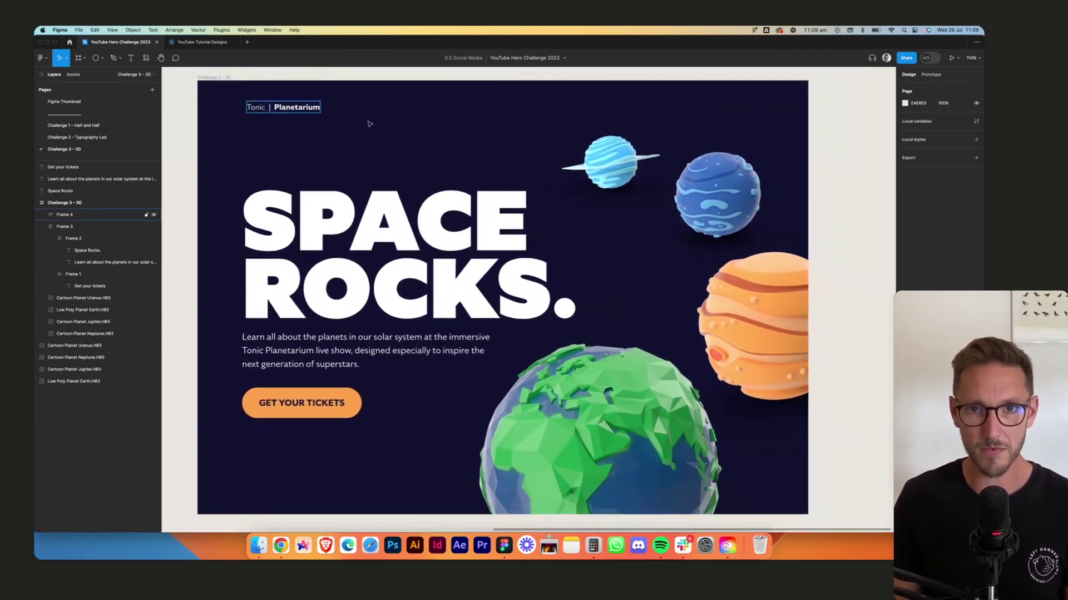
left_click_drag(255, 109, 615, 114, "alt+super")
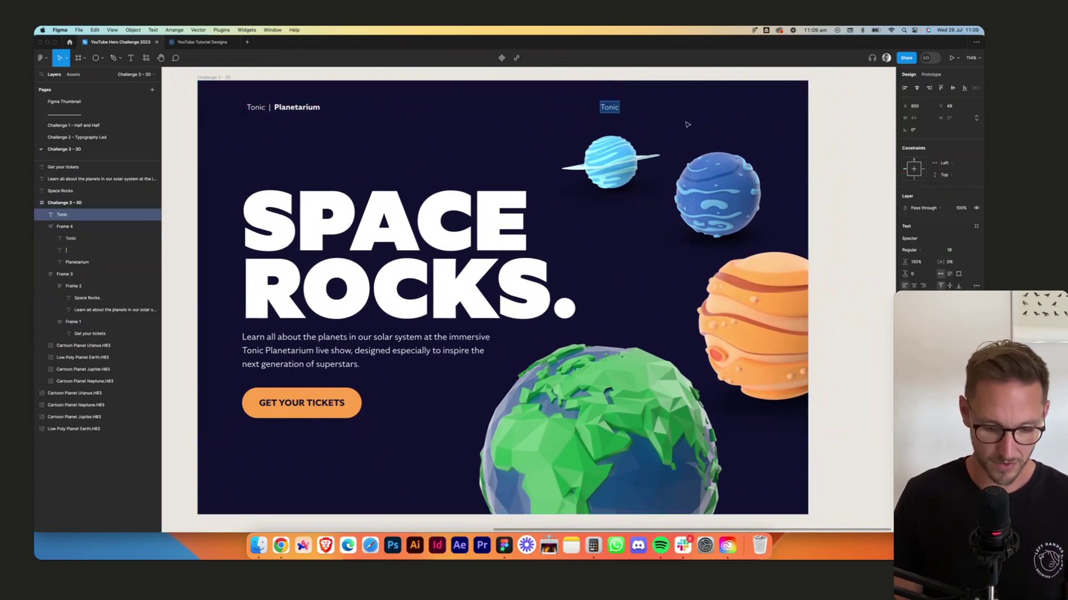
type("Plan You")
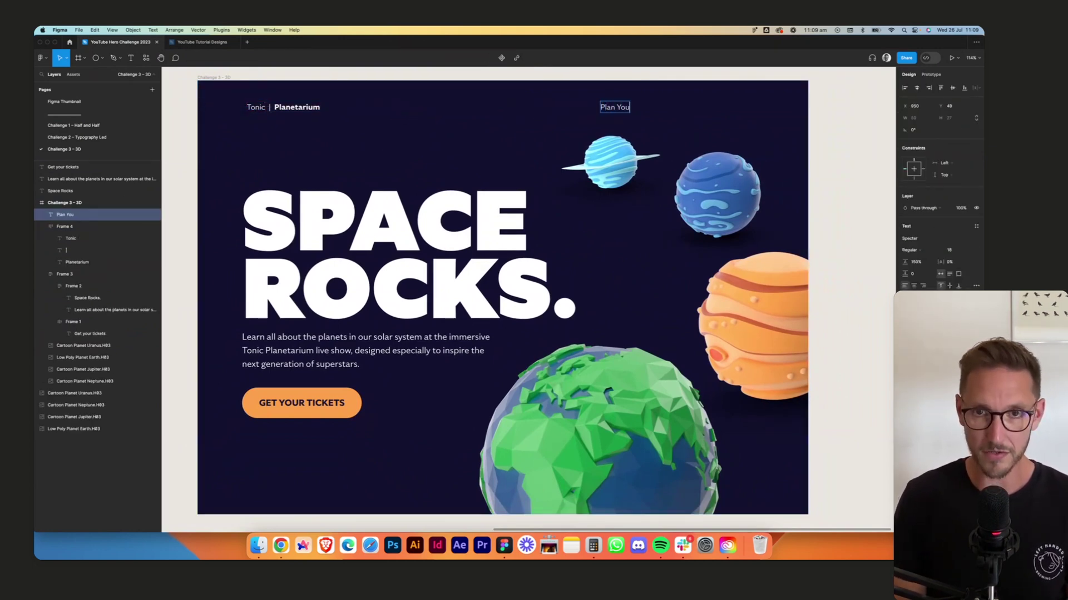
type("r Visit")
key("Escape")
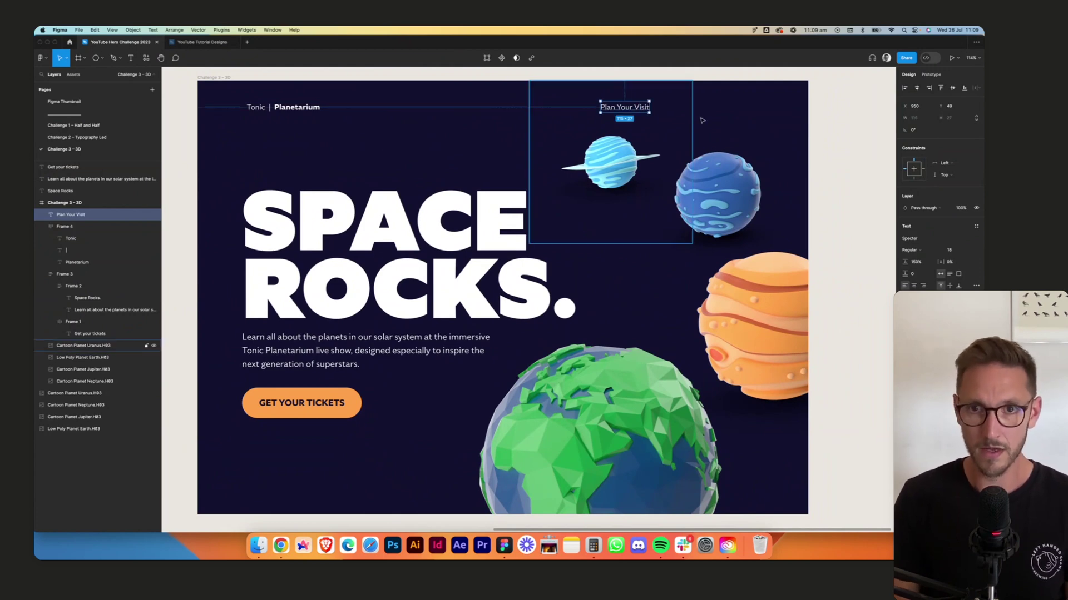
Duplicate the "Plan Your Visit" link beside it in the header and change the copy to "FAQs".
left_click_drag(623, 107, 649, 109)
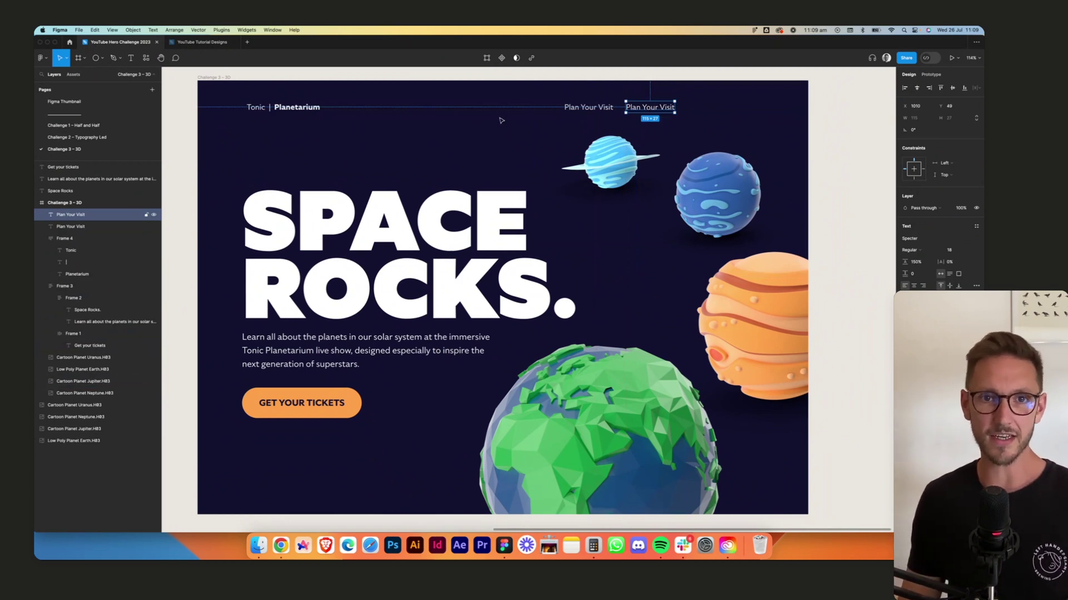
left_click(388, 165)
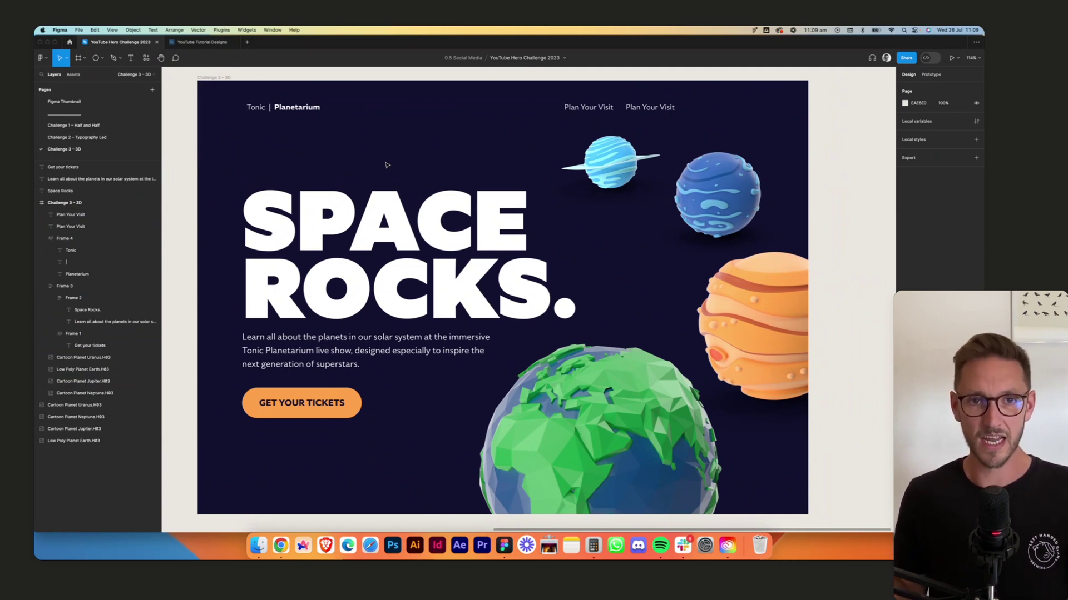
left_click(647, 108)
type("FAQs")
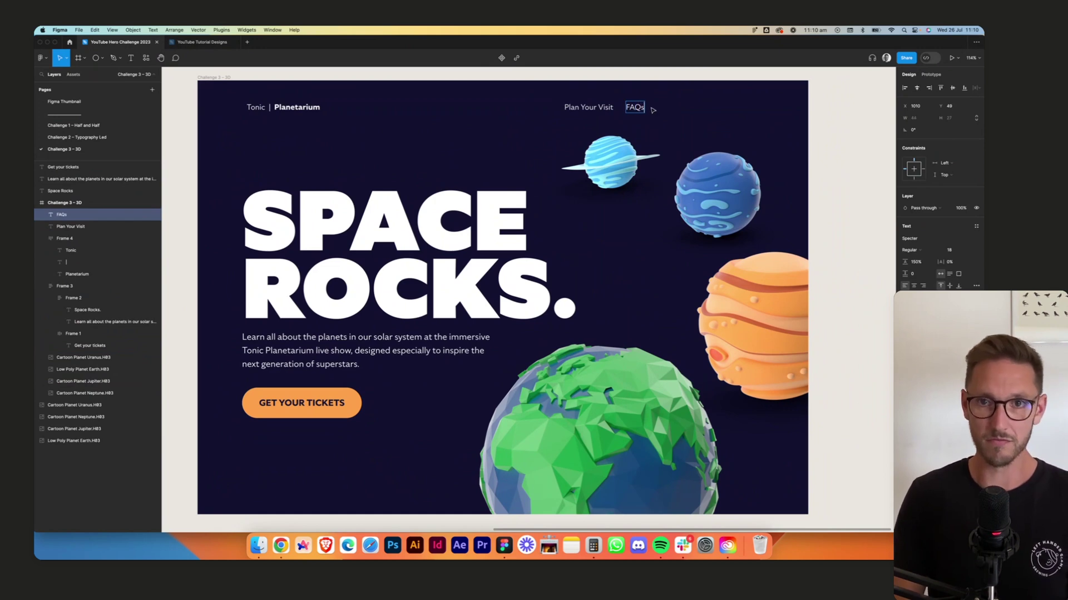
key("Escape")
key("Escape")
Duplicate the "FAQs" link to its right in the header and change the copy to "Opening Hours".
left_click(636, 108)
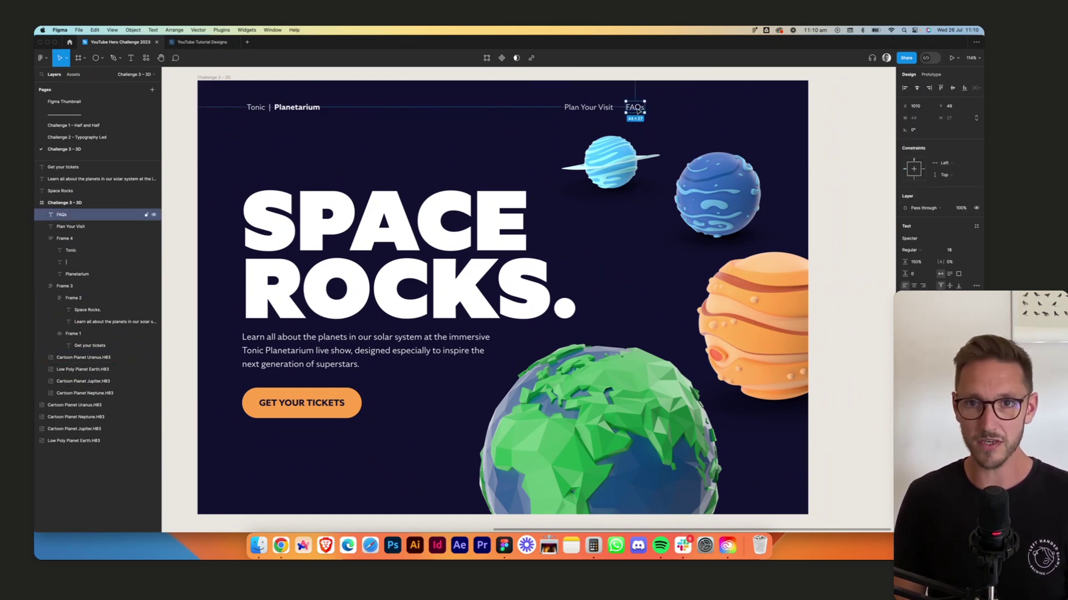
left_click_drag(635, 107, 670, 109)
double_click(674, 107)
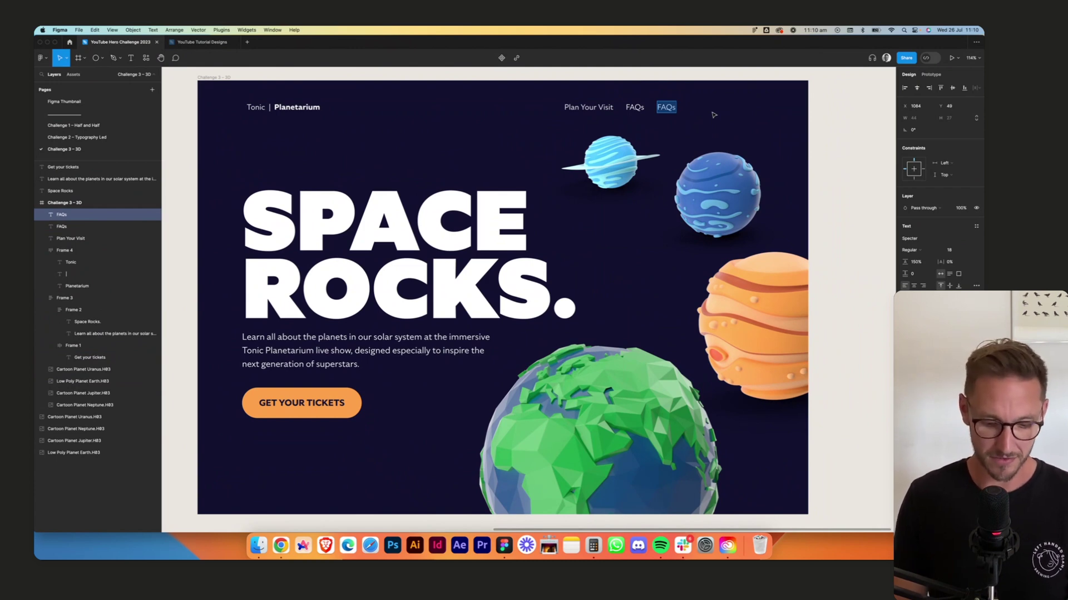
type("Opening Hours")
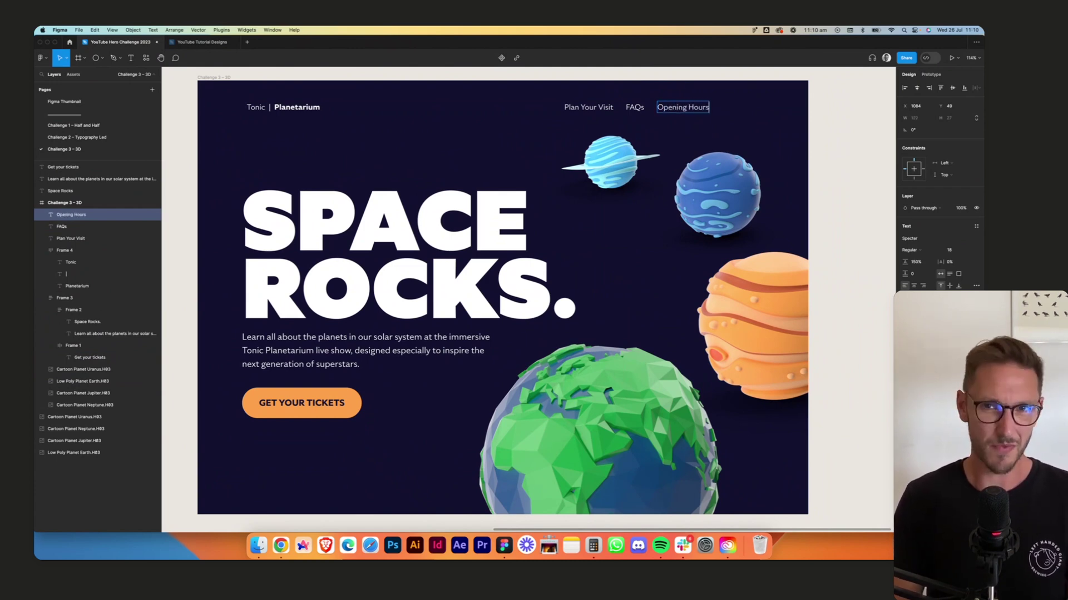
key("Escape")
Duplicate the "Get your tickets" button into the header near the "Opening Hours" link.
scroll(342, 427, "right", 1)
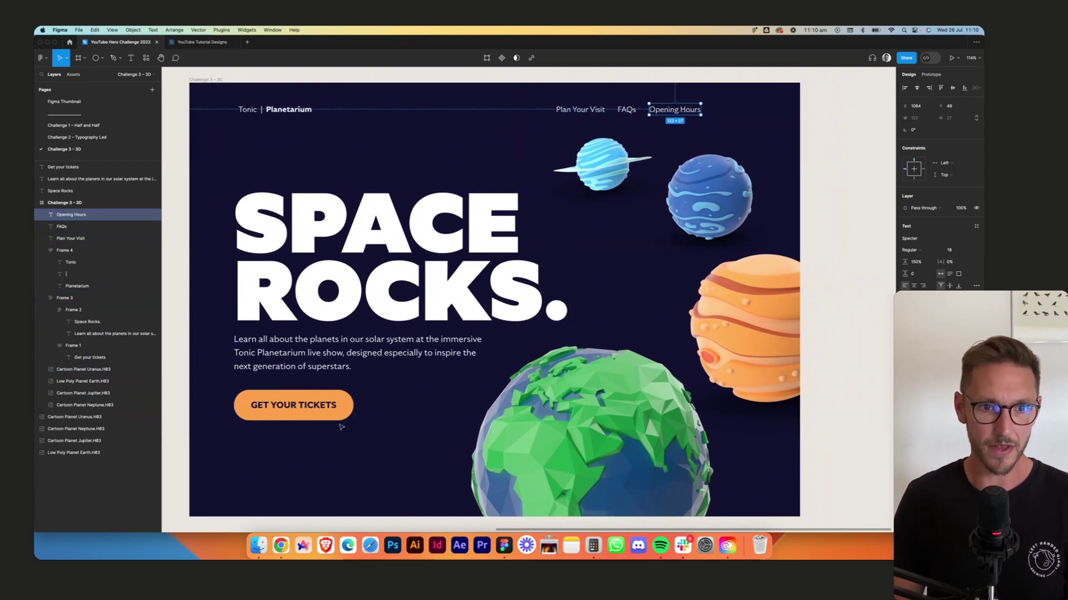
double_click(290, 399)
scroll(290, 399, "up", 1)
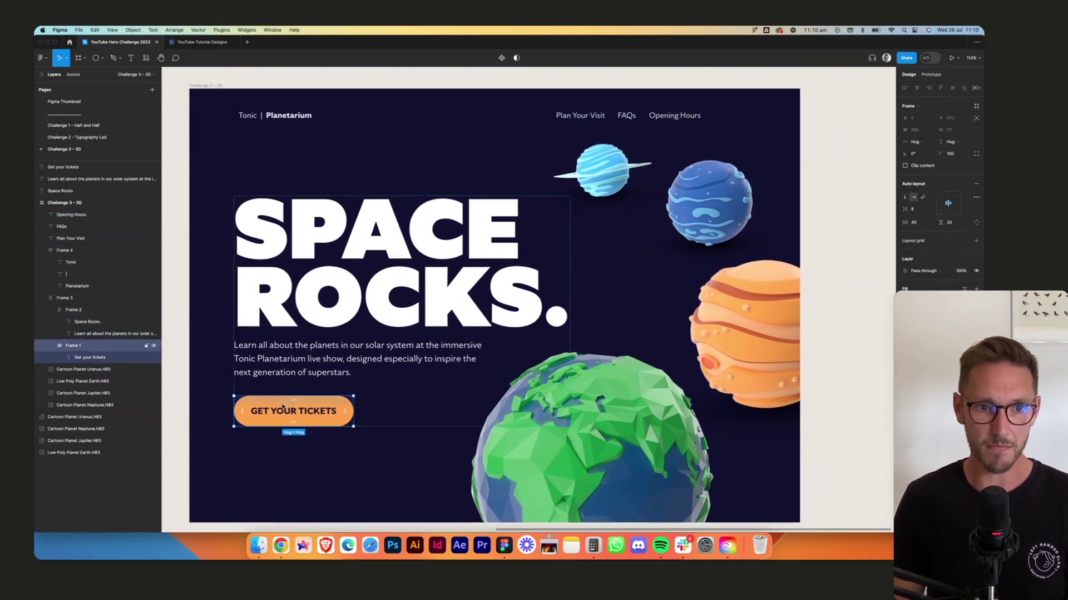
left_click_drag(287, 398, 734, 121, "alt")
scroll(740, 126, "up", 1)
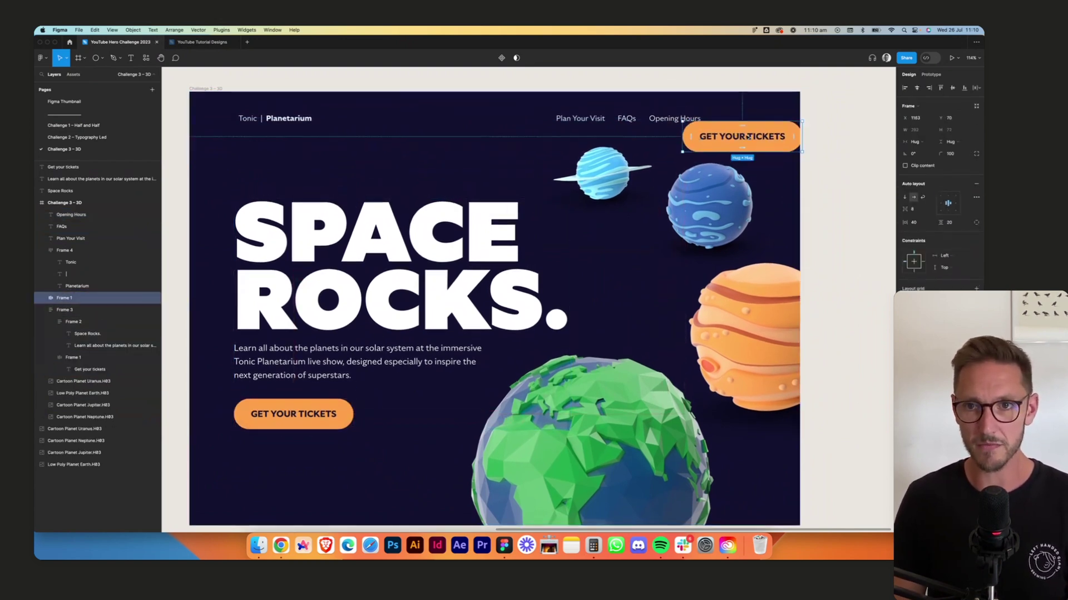
Shorten the duplicated button's label to "Tickets" and place the button in line with the header links, right after "Opening Hours".
double_click(749, 138)
scroll(750, 138, "up", 1)
left_click(748, 137)
key("shift+super+Left")
key("BackSpace")
key("Escape")
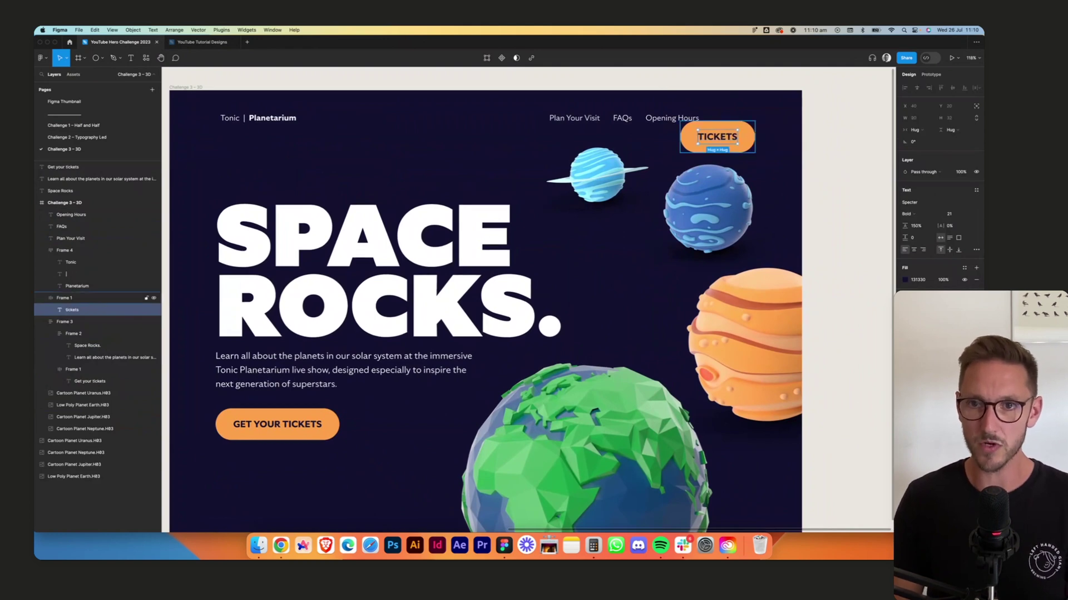
left_click(712, 146)
left_click_drag(713, 146, 740, 131)
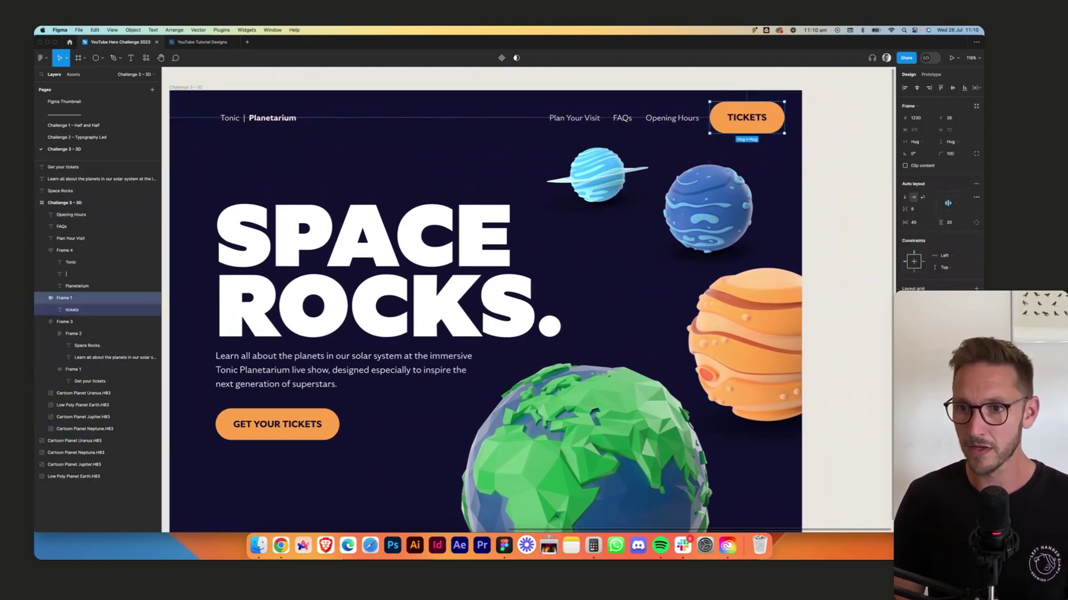
Set the header "Tickets" button's vertical padding to 16 and its horizontal padding to 32.
left_click(962, 226)
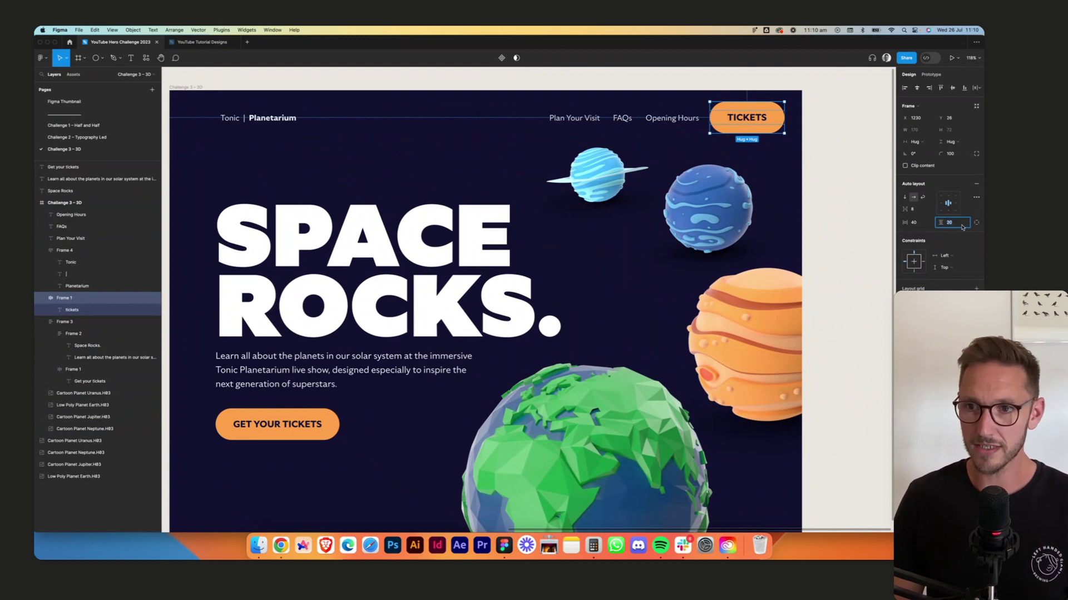
type("16")
left_click(880, 426)
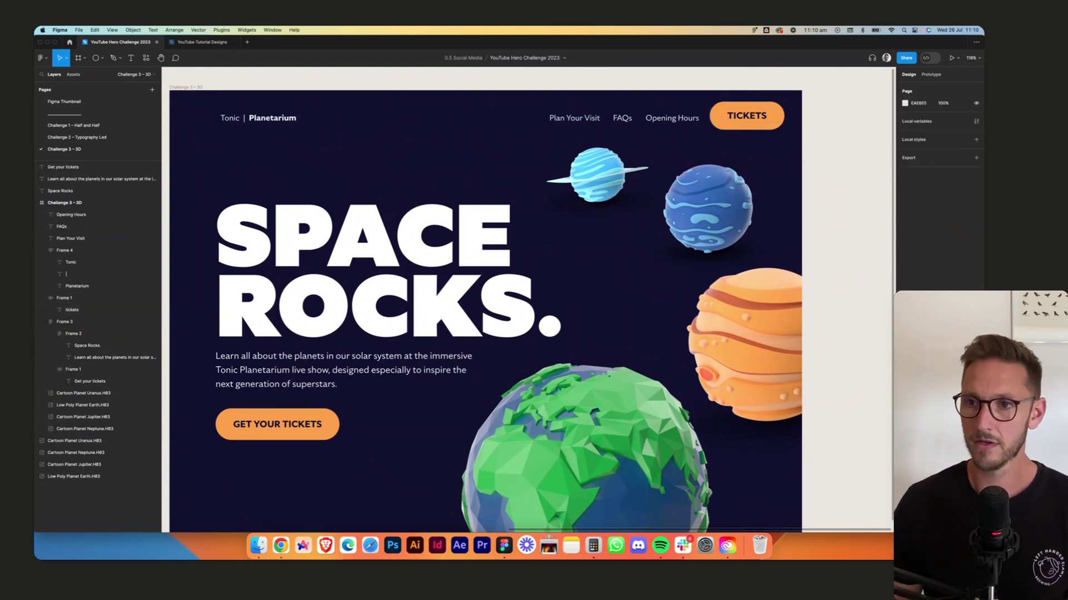
double_click(748, 117)
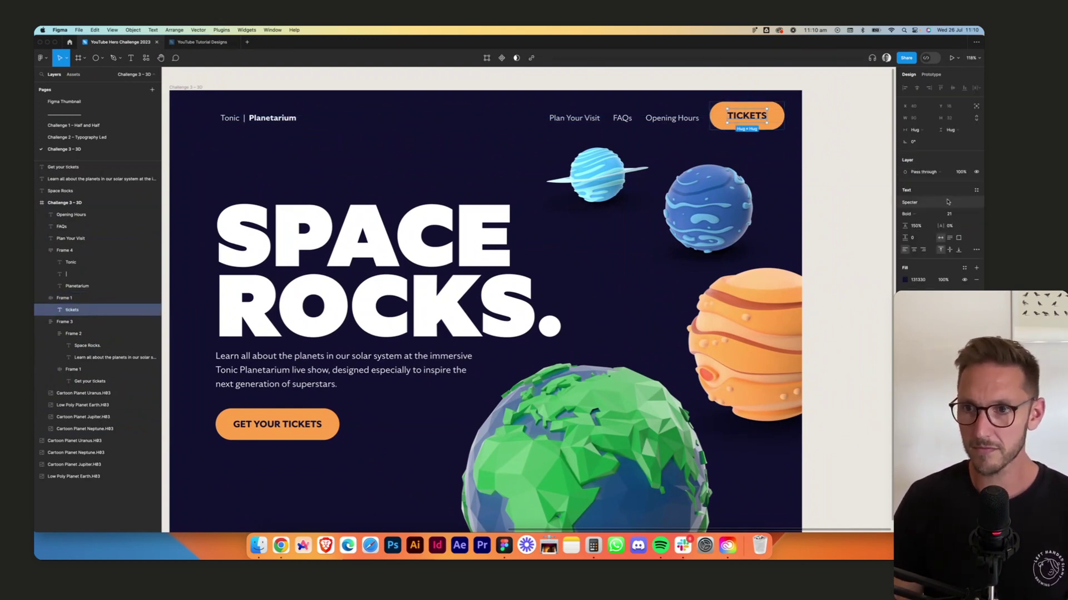
key("Escape")
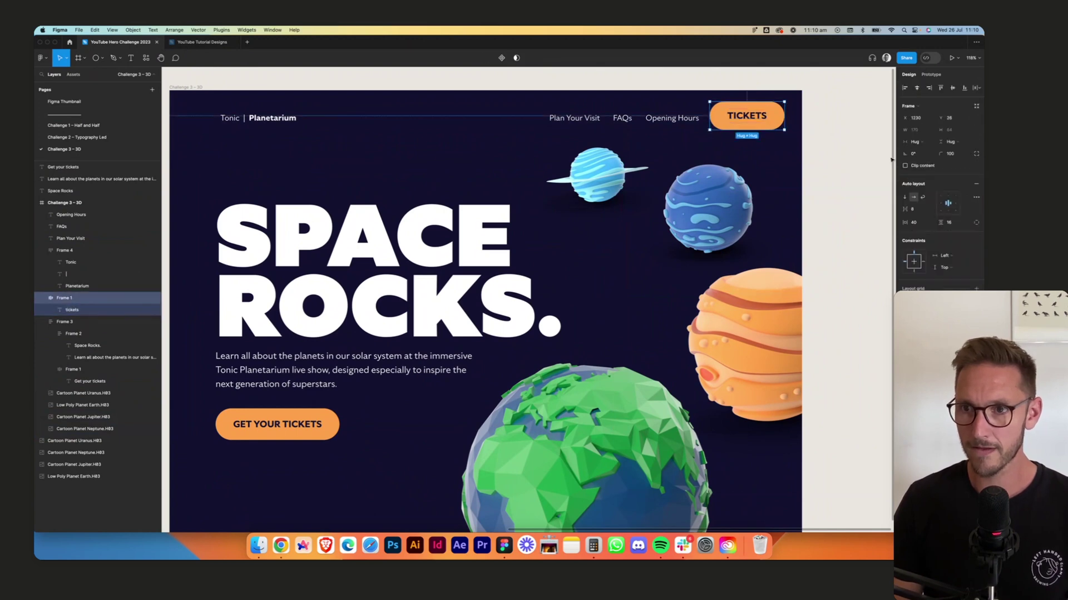
left_click(921, 226)
type("3")
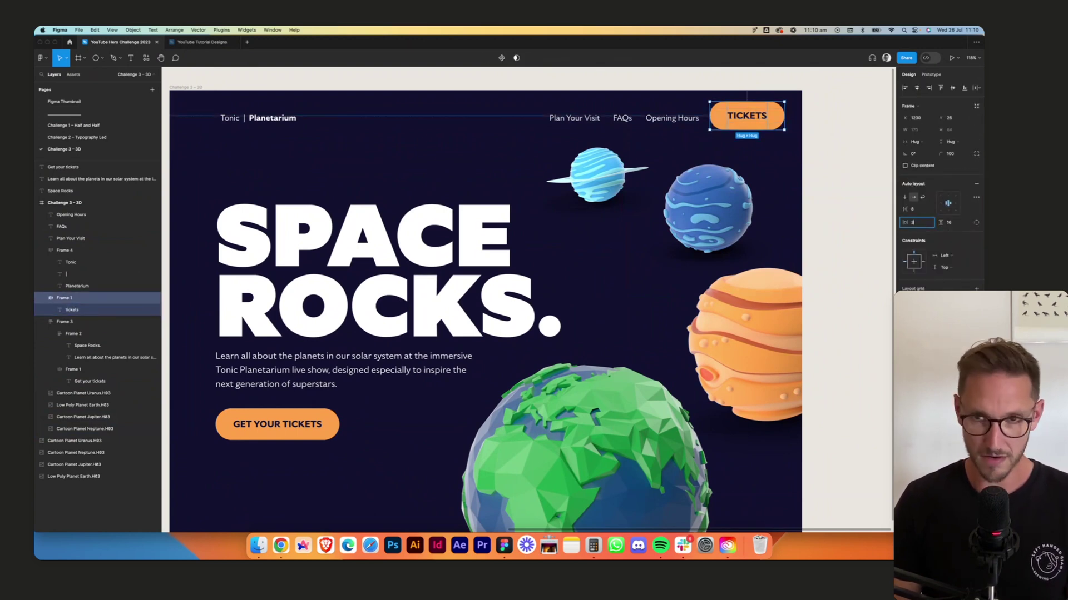
type("2")
key("Tab")
Set the font size of the header "Tickets" button's label to 18.
key("Return")
left_click(955, 214)
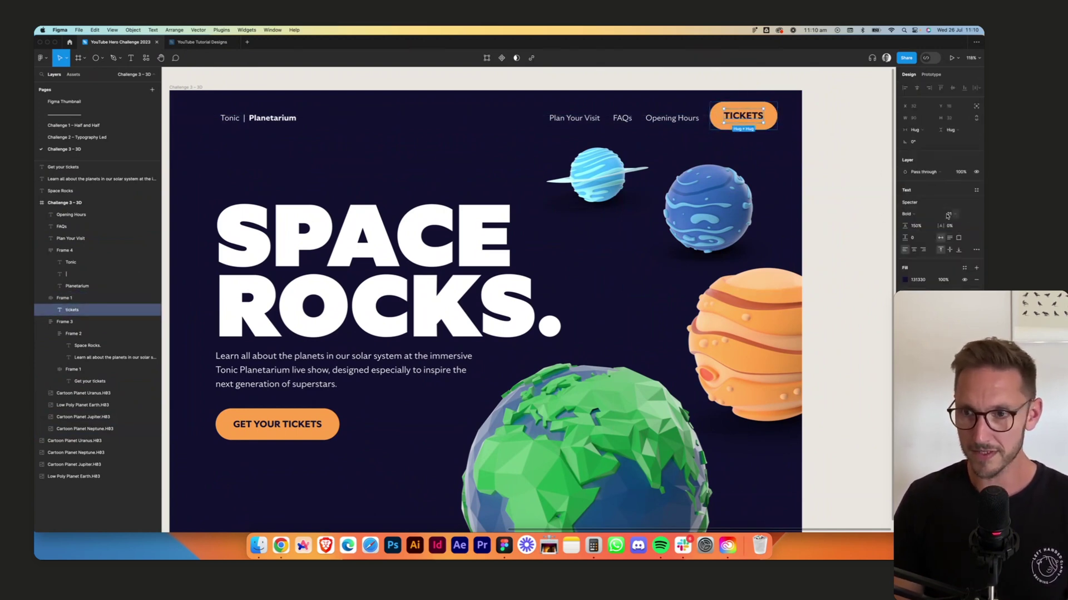
type("18")
key("Tab")
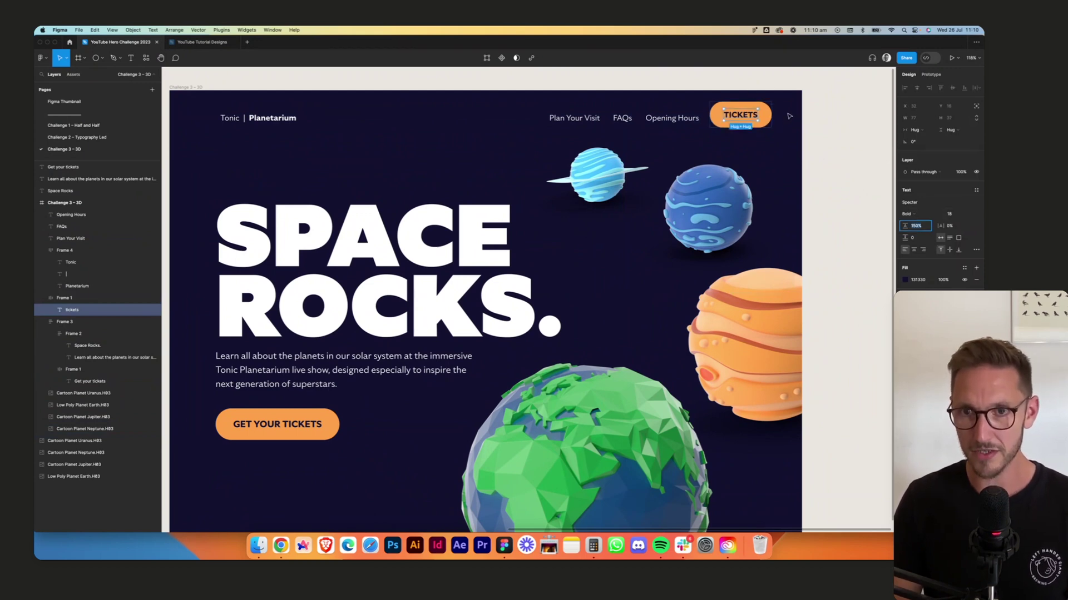
key("Escape")
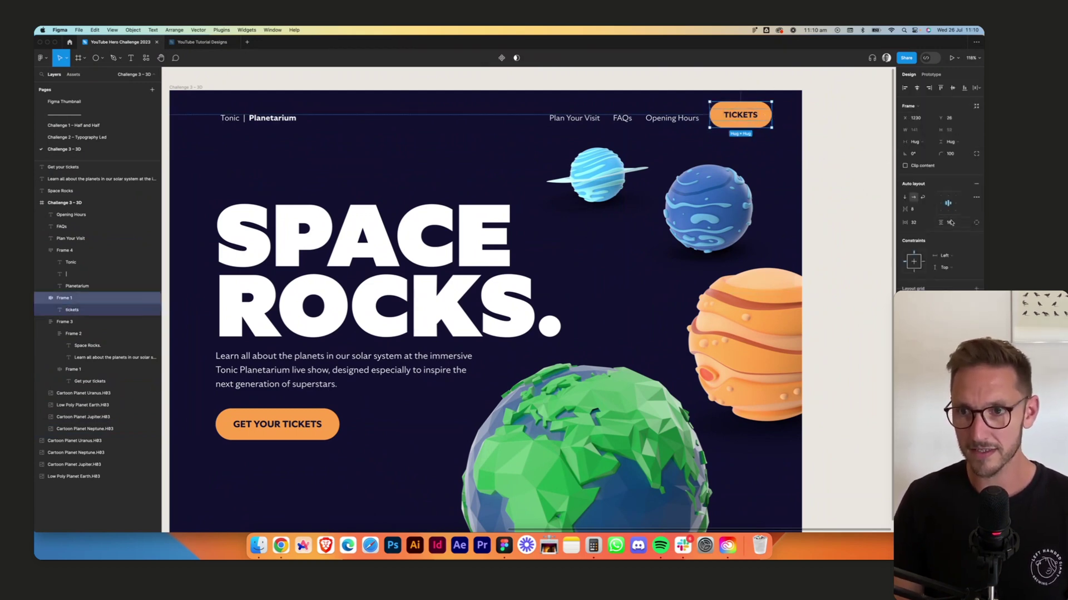
Set the header "Tickets" button's vertical padding to 12 and nudge it down into line with the navigation links.
left_click(950, 223)
type("12")
key("Tab")
key("Escape")
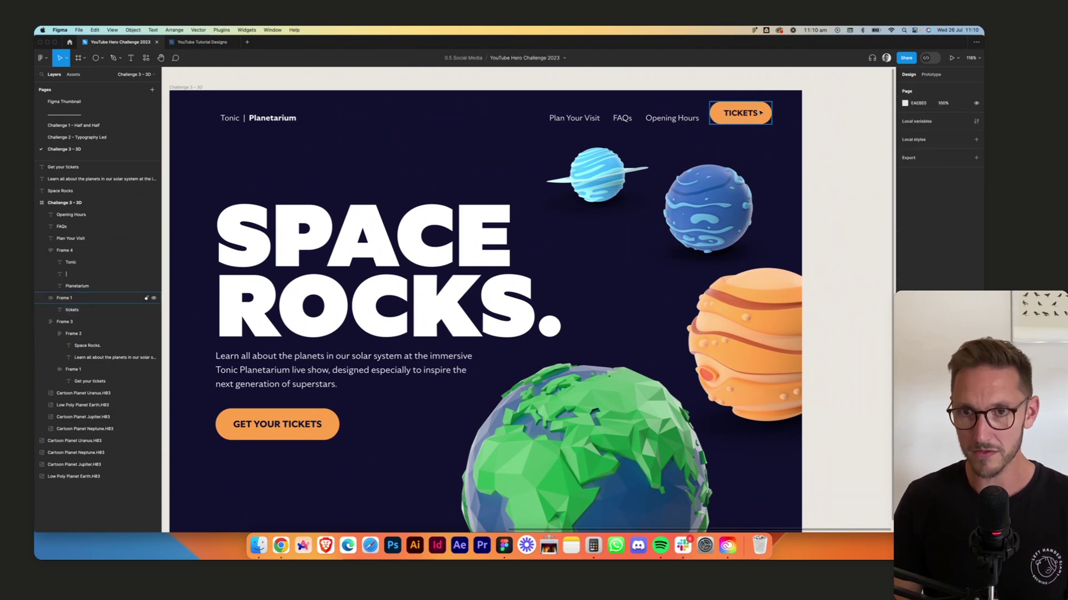
left_click_drag(754, 113, 755, 118)
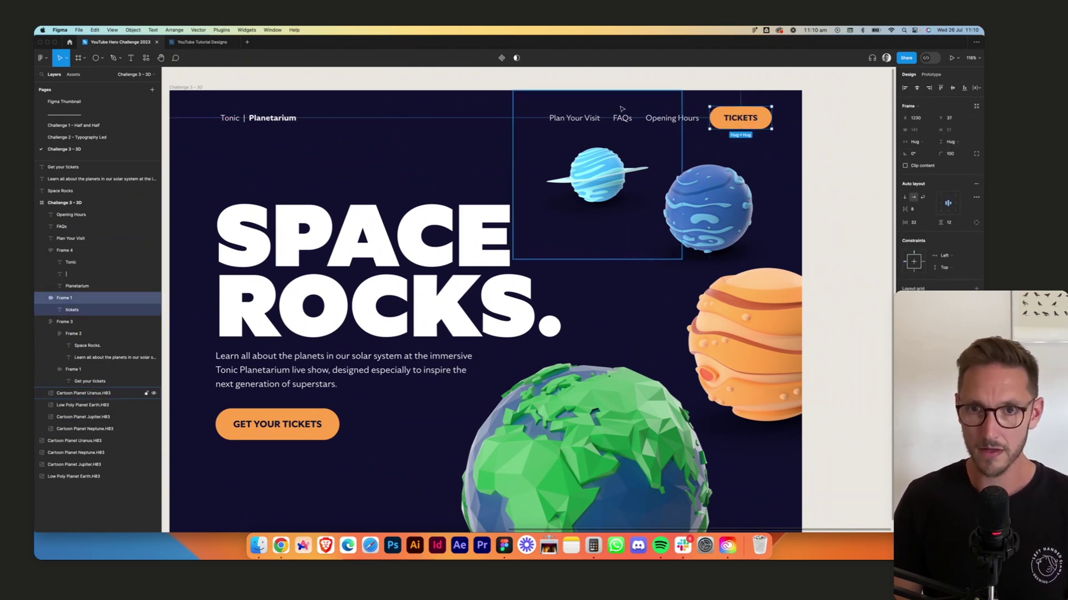
Combine the "Plan Your Visit", "FAQs" and "Opening Hours" links with the "Tickets" button in a horizontal auto layout spaced 32.
left_click(574, 118)
left_click(622, 117, "shift")
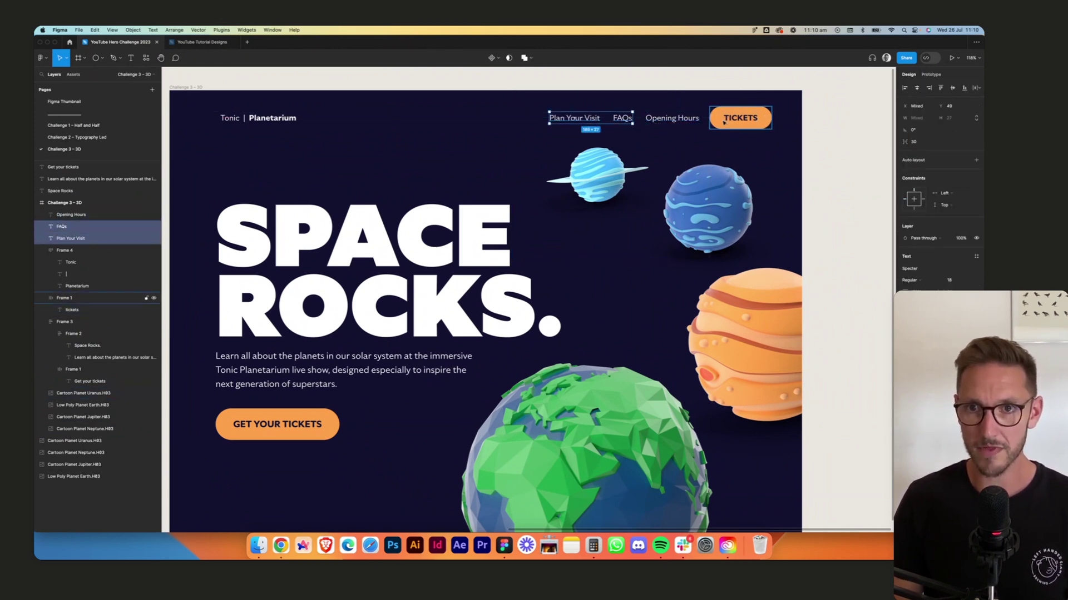
left_click(743, 118, "shift")
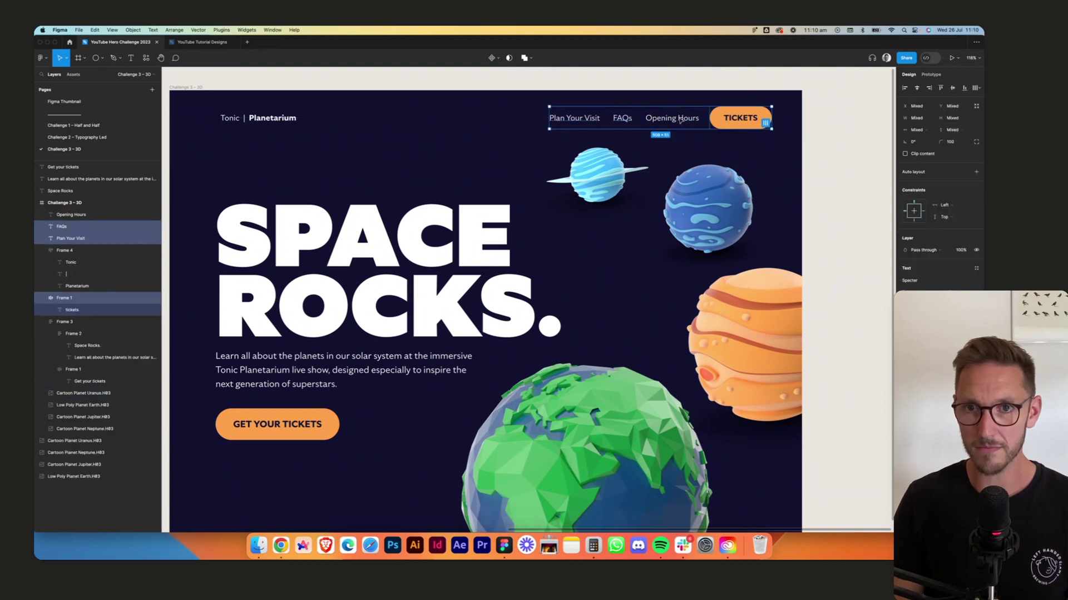
left_click(698, 122)
left_click(622, 118, "shift")
left_click(574, 118, "shift")
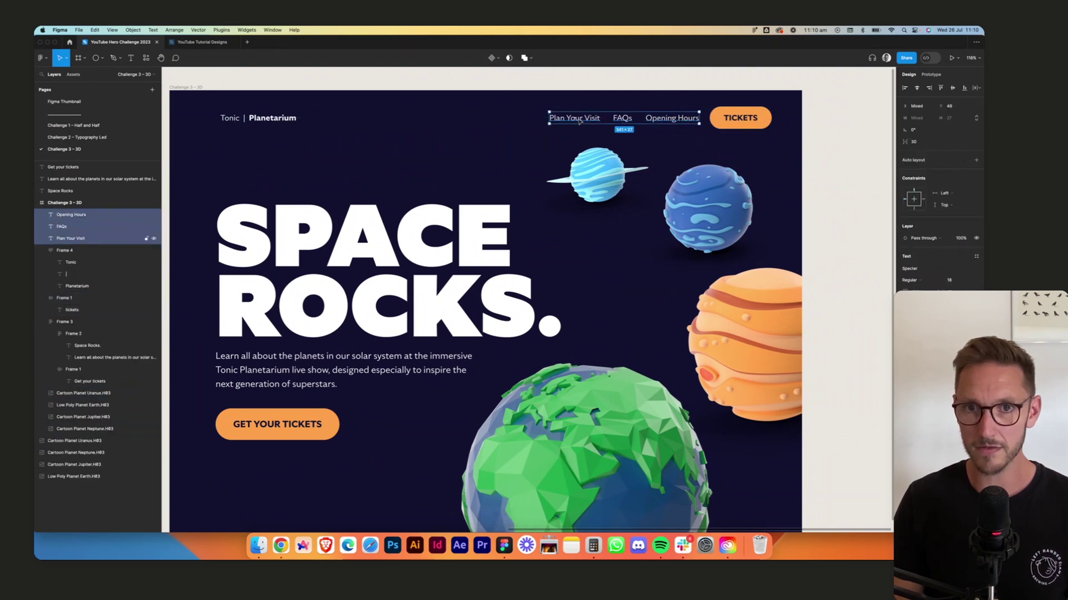
left_click(721, 118, "shift")
key("shift+a")
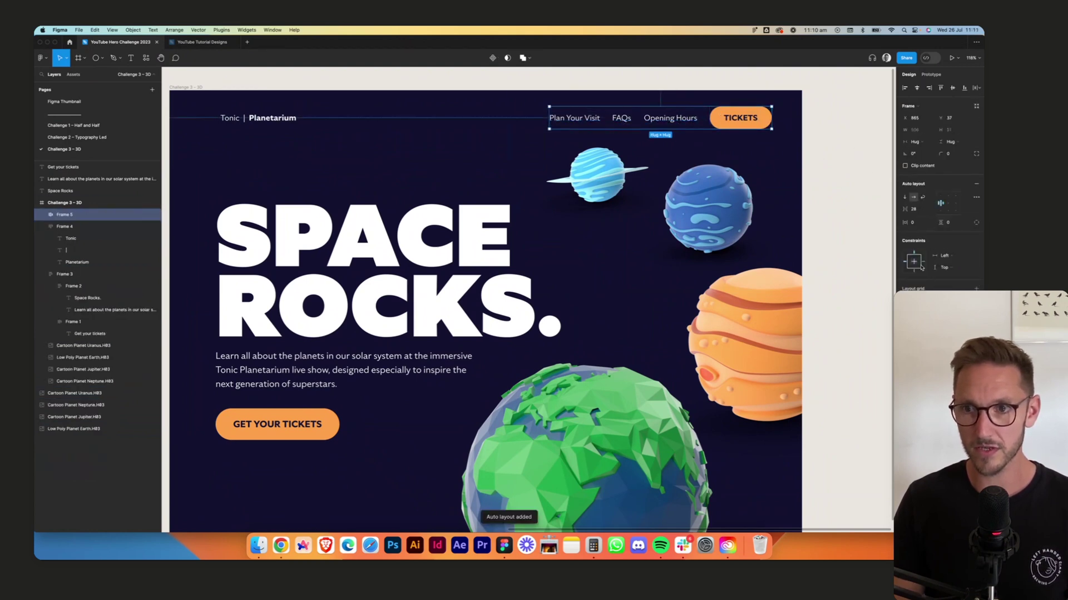
left_click(912, 209)
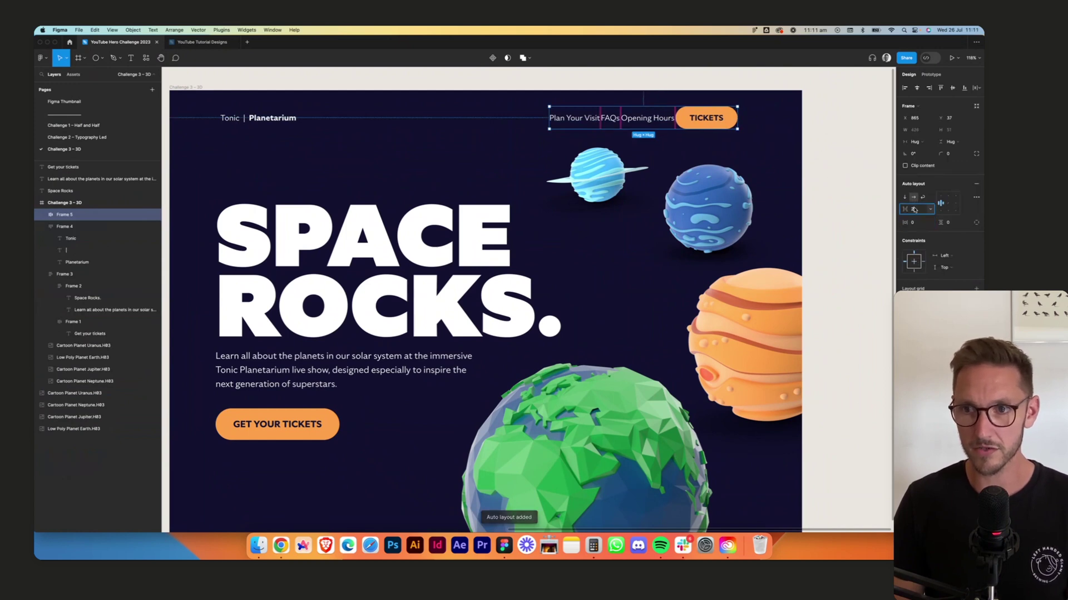
type("32")
key("Tab")
Wrap the logo and navigation links in one auto layout header with Auto spacing and 32 vertical padding.
left_click(267, 118, "shift")
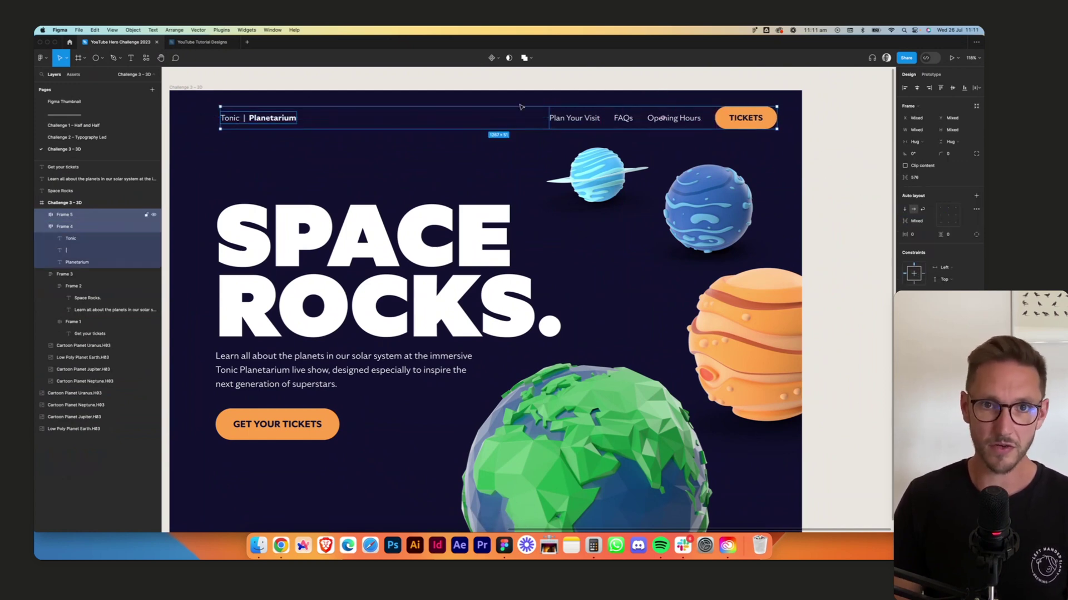
key("shift+a")
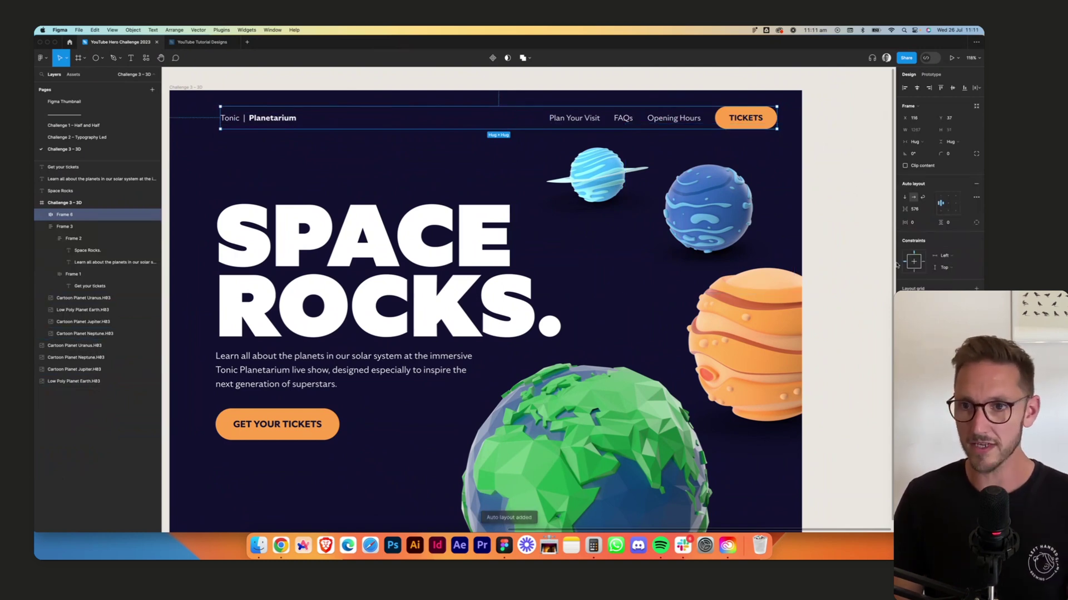
double_click(942, 205)
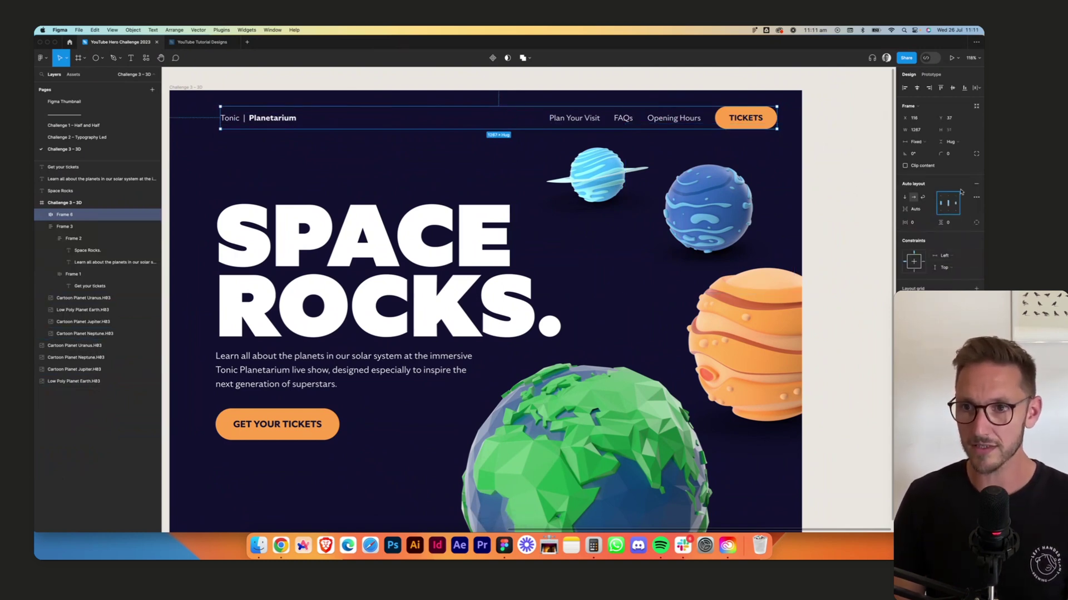
left_click(951, 223)
type("32")
key("Tab")
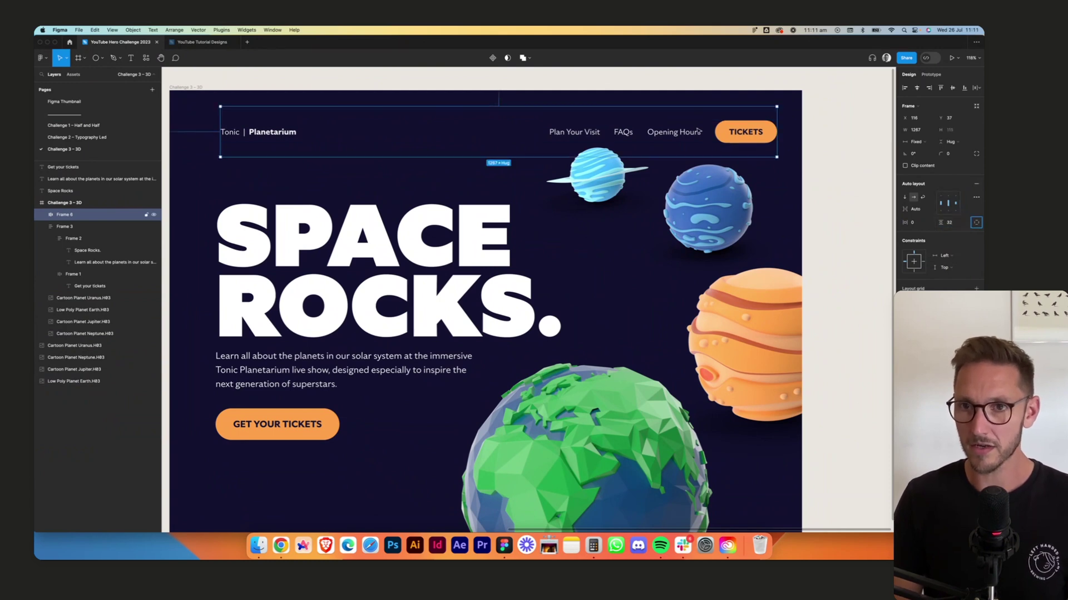
Set the header frame's width to 1440 and its horizontal padding to 120.
left_click(920, 130)
type("14")
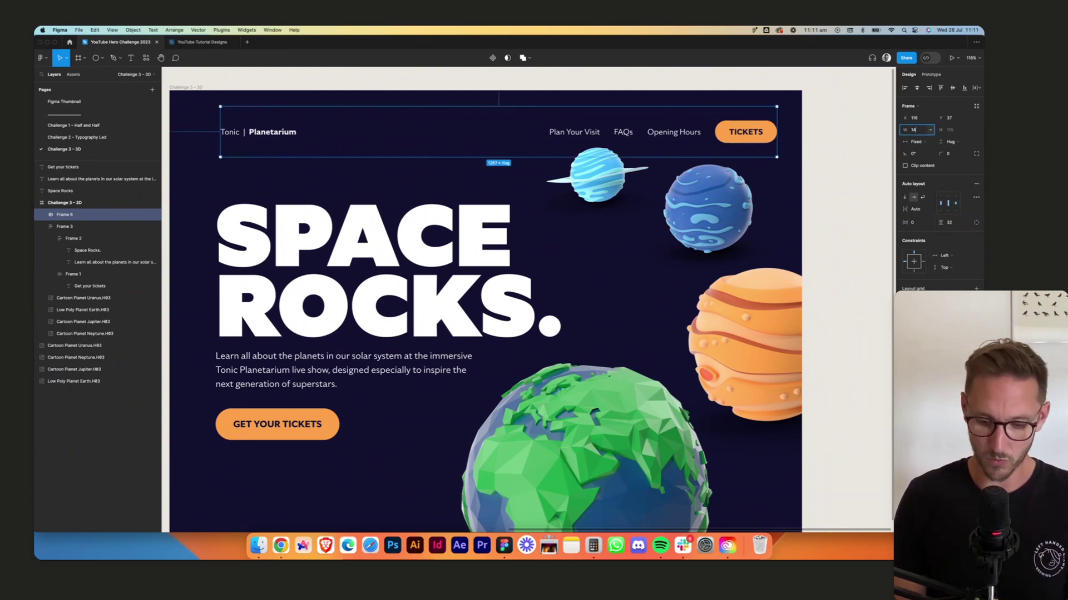
type("40")
key("Tab")
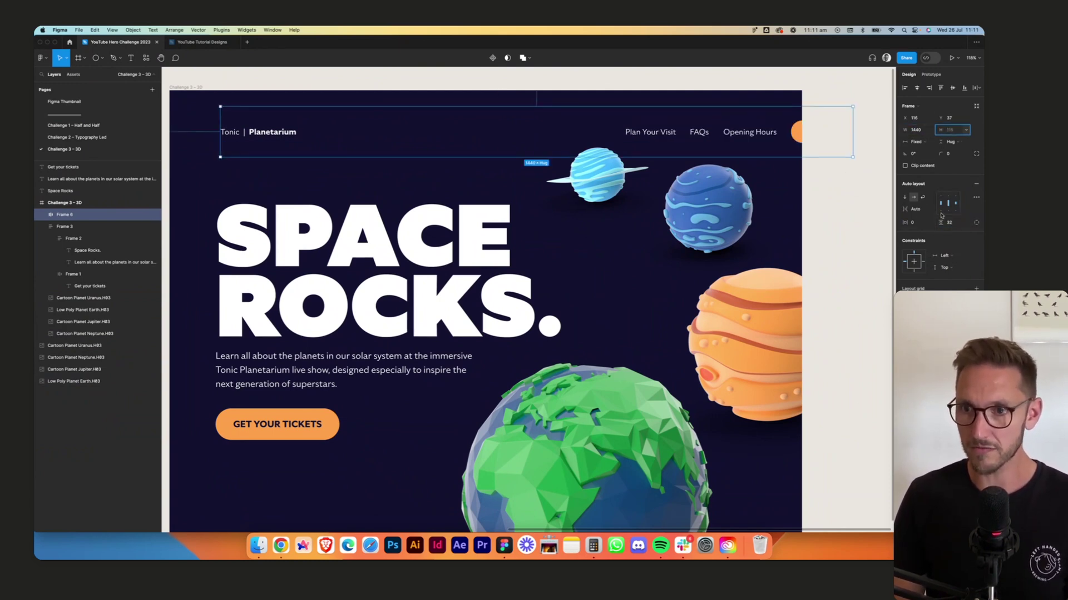
left_click(933, 222)
type("120")
key("Tab")
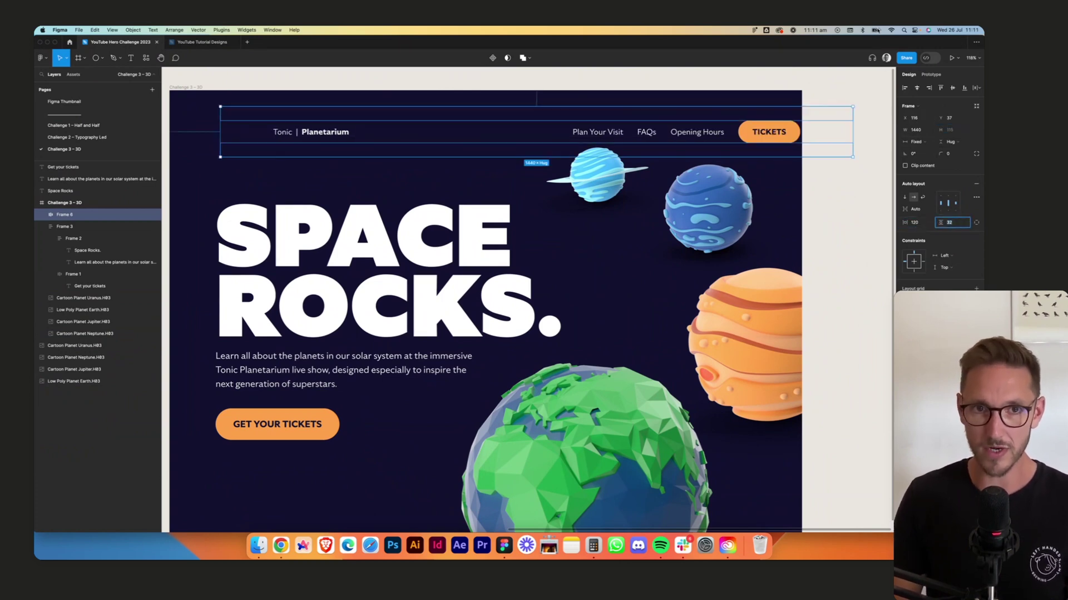
Align the header frame to the horizontal centre and top edge of the hero frame.
left_click(917, 87)
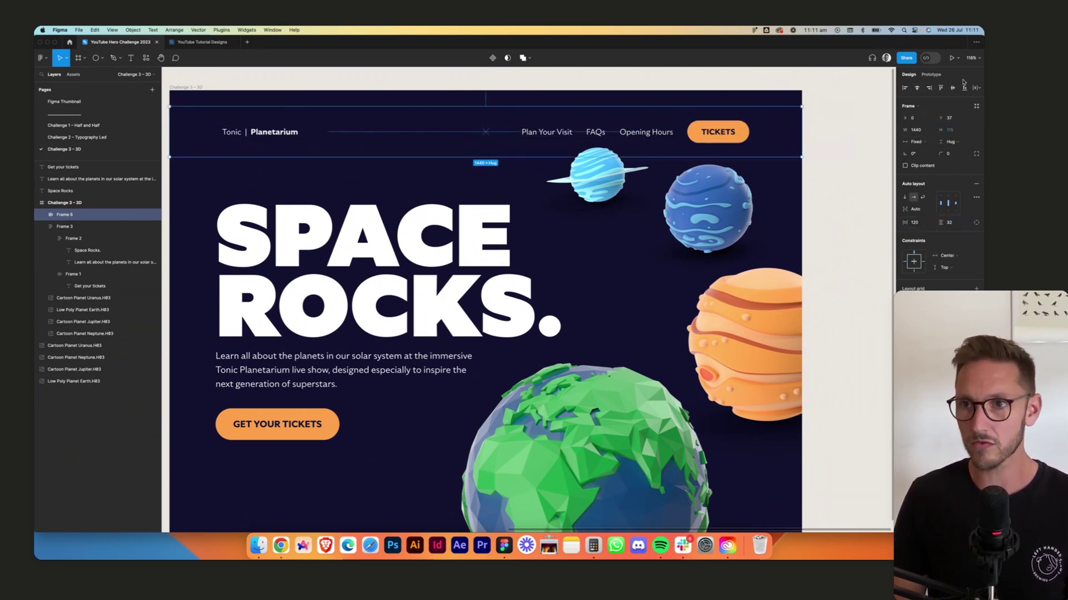
left_click(940, 87)
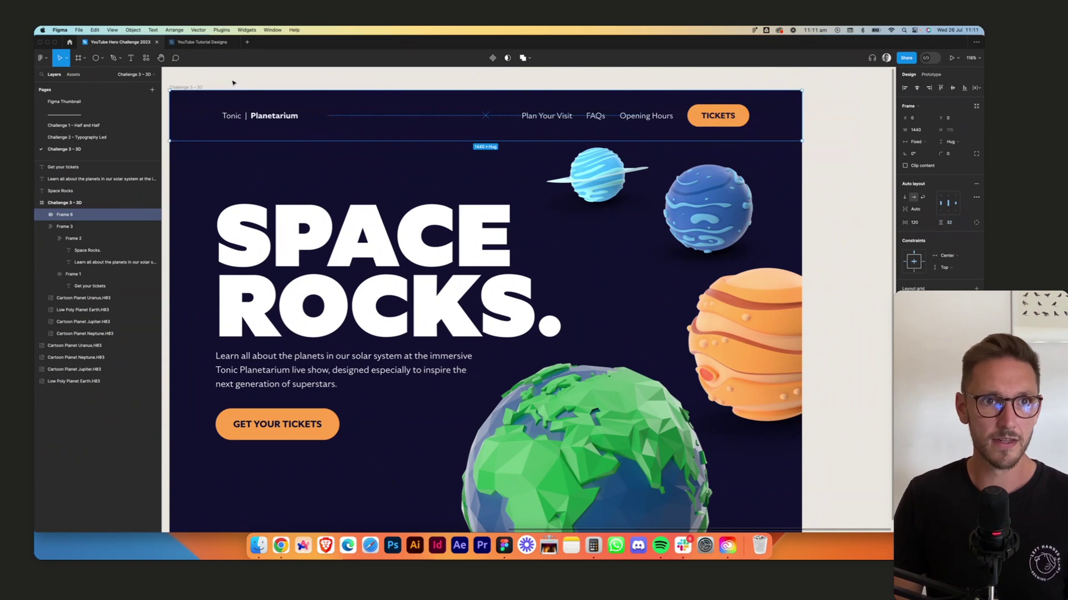
key("Escape")
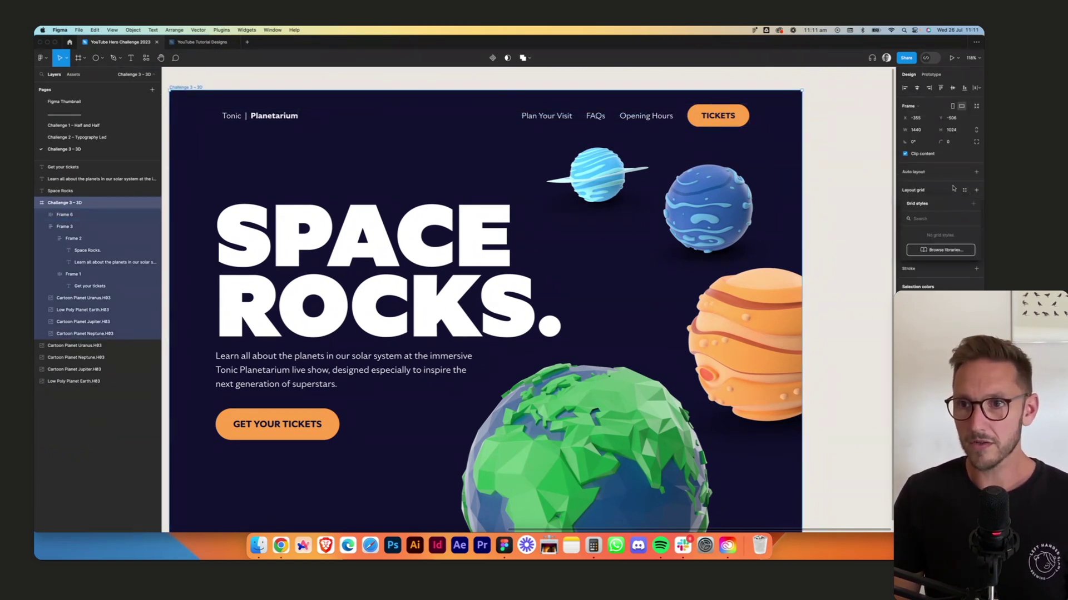
Add a layout grid of 12 stretch columns with a margin of 120 to the Challenge 3 – 3D frame.
left_click(976, 191)
left_click(907, 205)
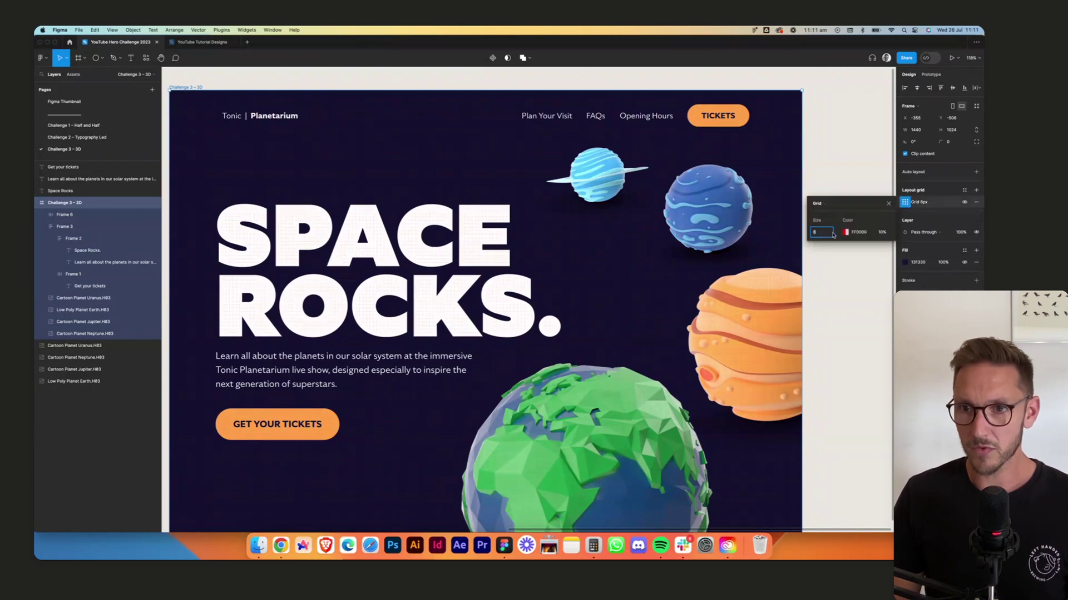
left_click(831, 206)
left_click(831, 217)
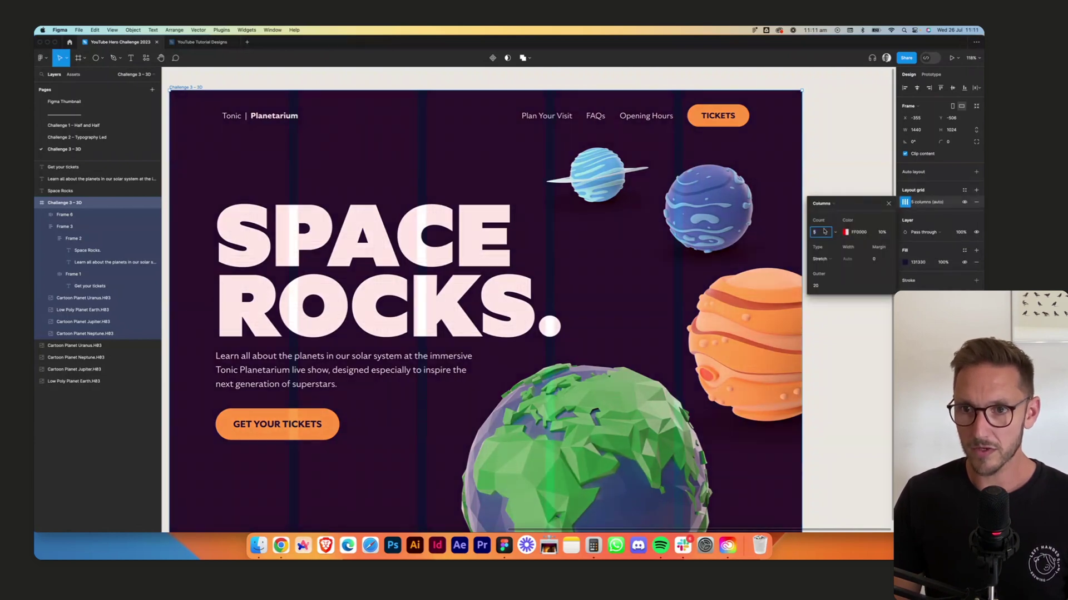
left_click(875, 261)
type("120")
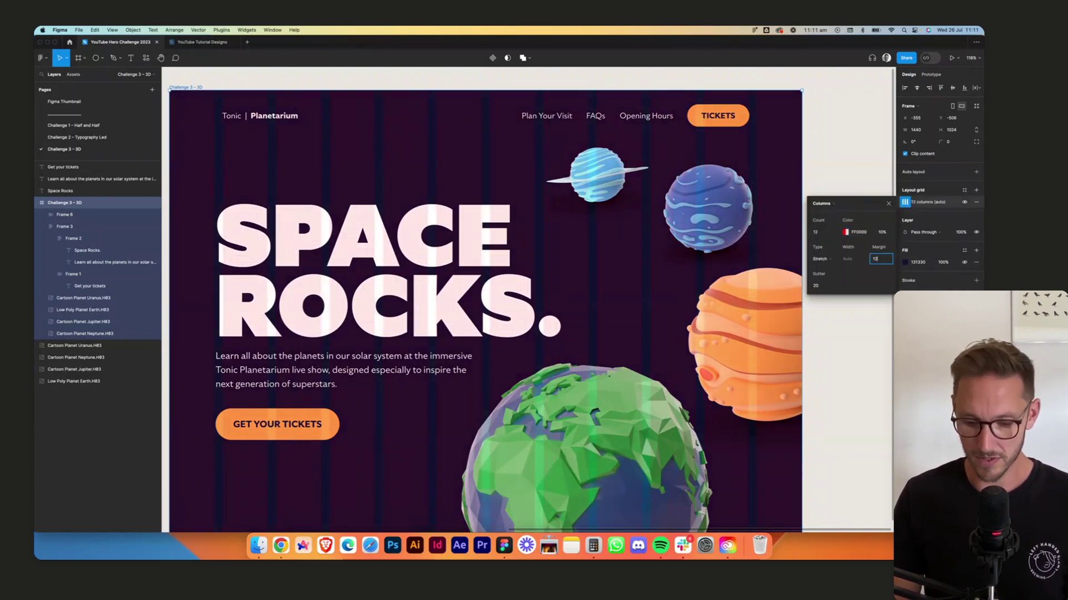
key("Tab")
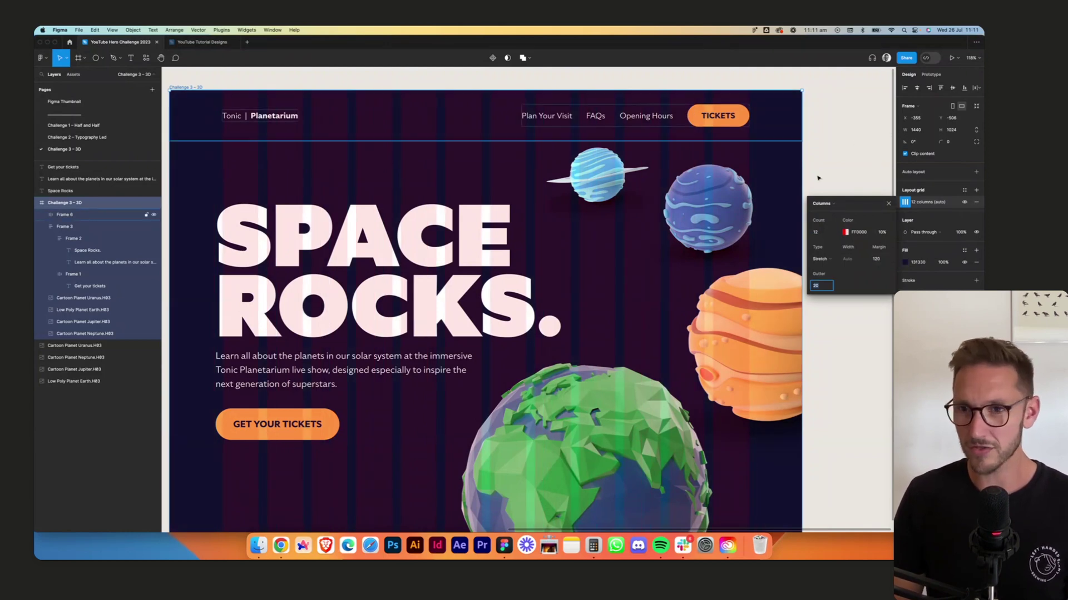
Change the column grid's colour to light grey.
left_click(845, 232)
left_click(718, 259)
left_click_drag(718, 259, 717, 256)
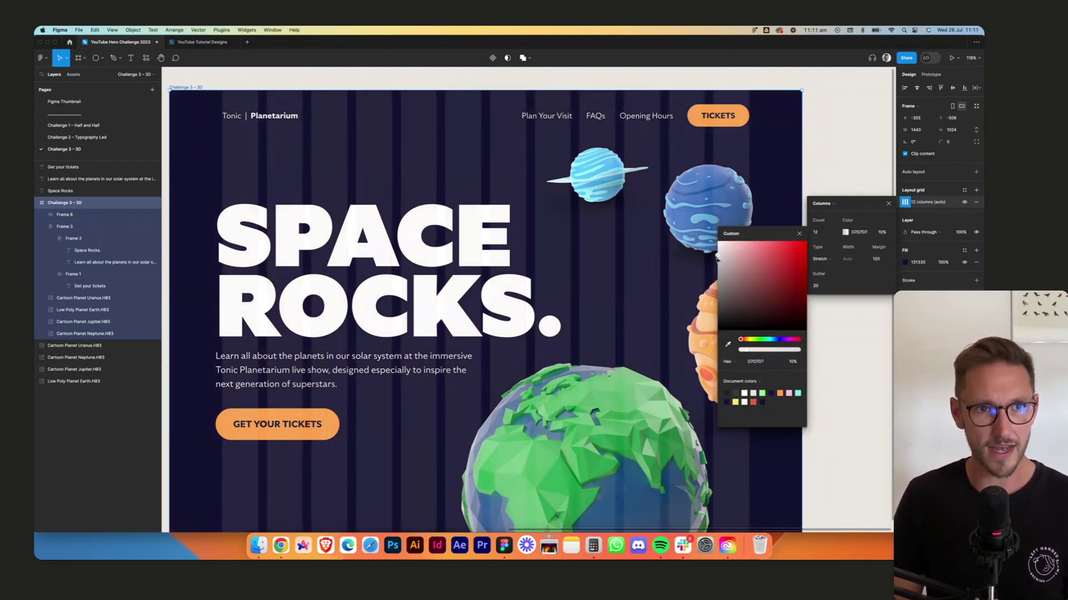
Move the heading, paragraph and button group right onto the column grid's left margin at X 120, and hide the layout grid.
left_click(799, 234)
left_click(888, 203)
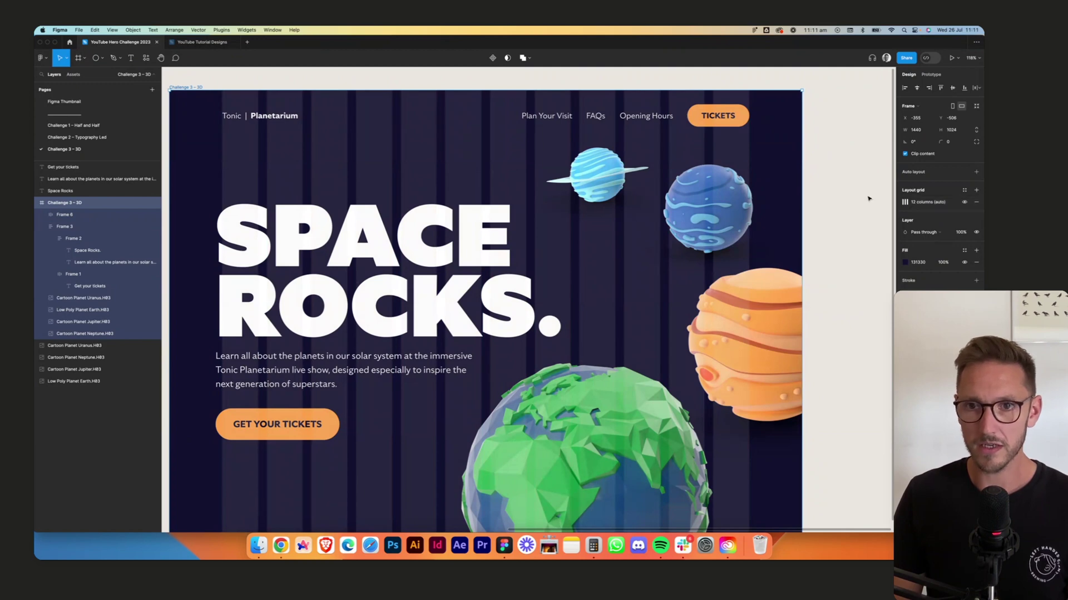
key("Escape")
left_click_drag(287, 250, 294, 250)
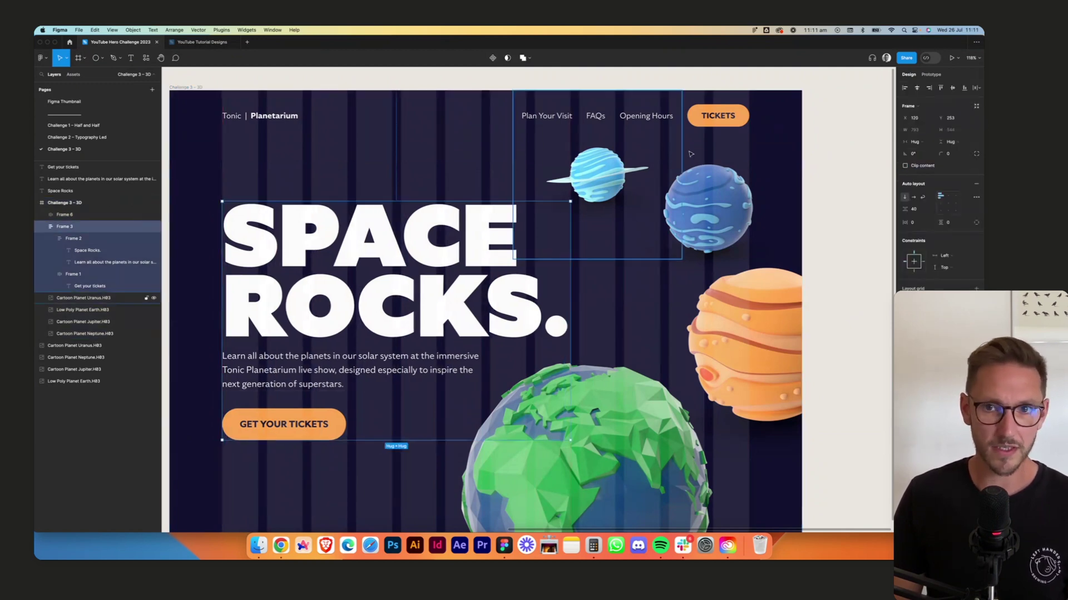
key("ctrl+g")
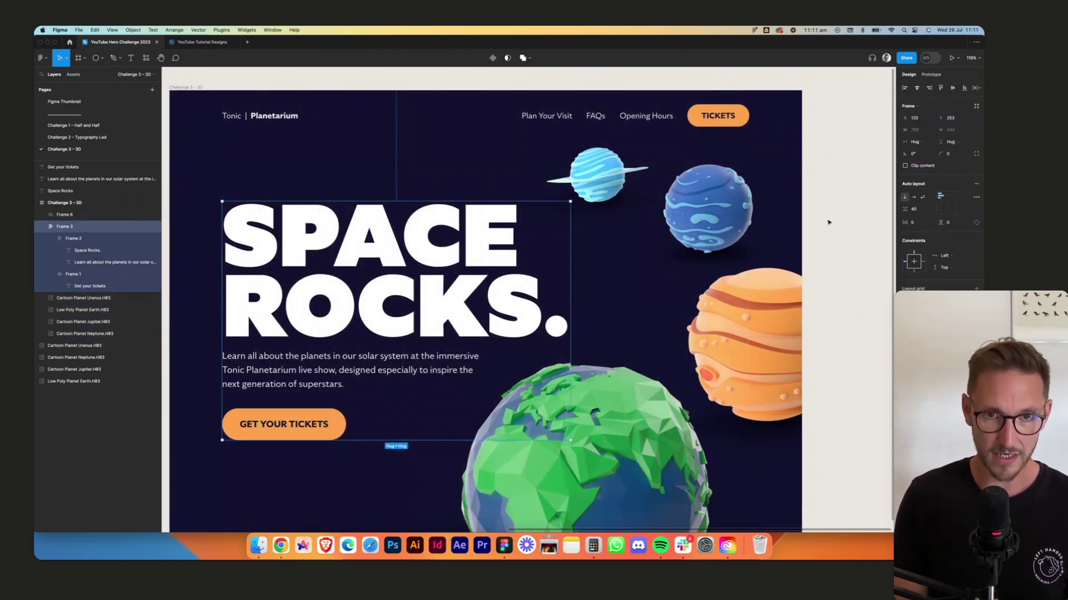
left_click(816, 238)
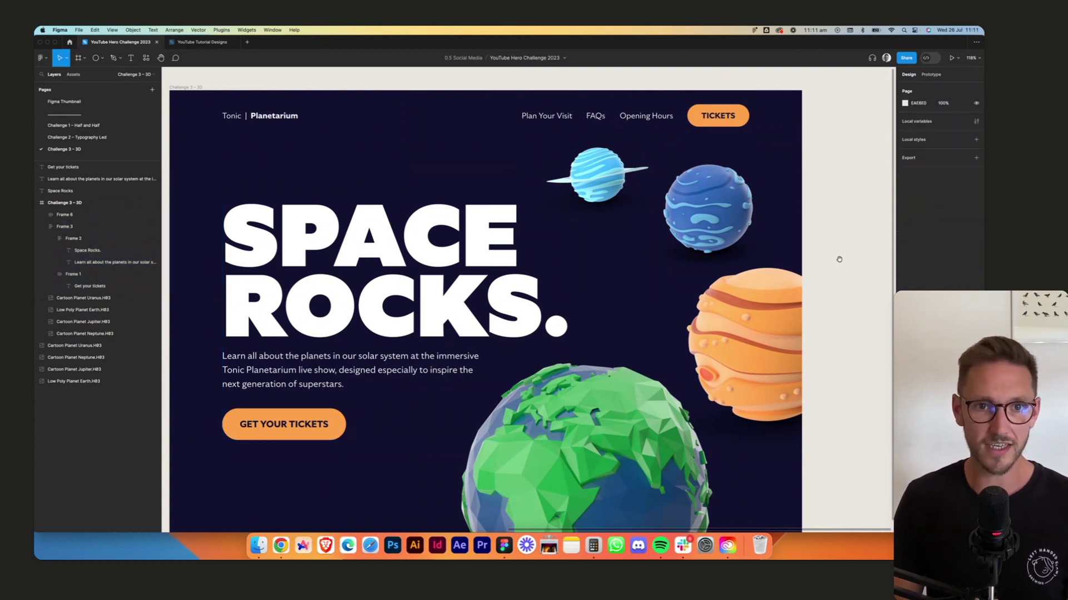
Bring the Earth image to the front of the hero frame and enlarge it proportionally to about 908 × 908.
scroll(816, 237, "down", 5)
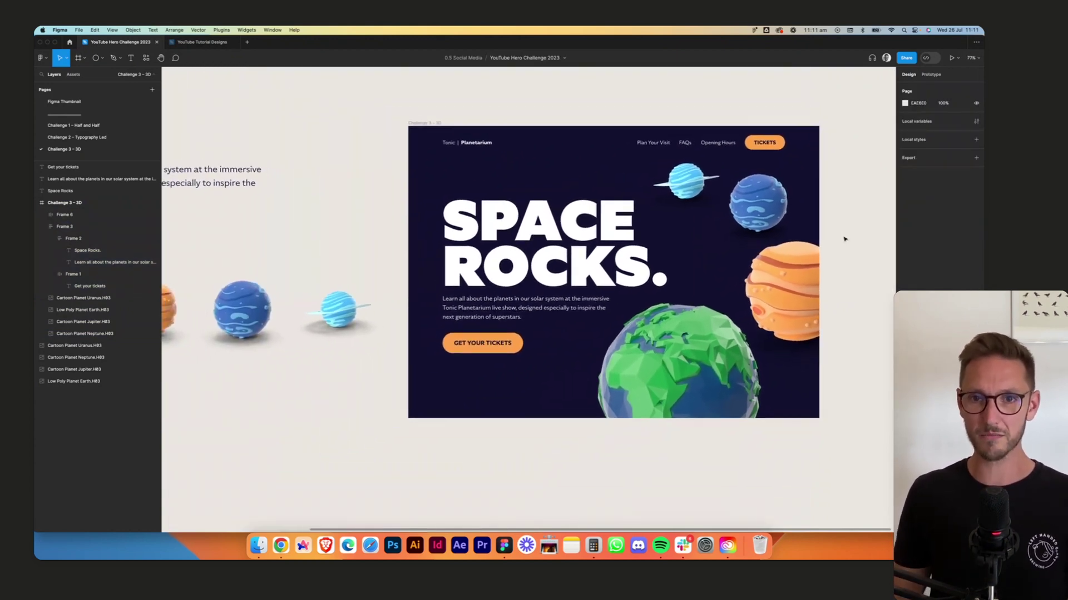
scroll(847, 239, "right", 3)
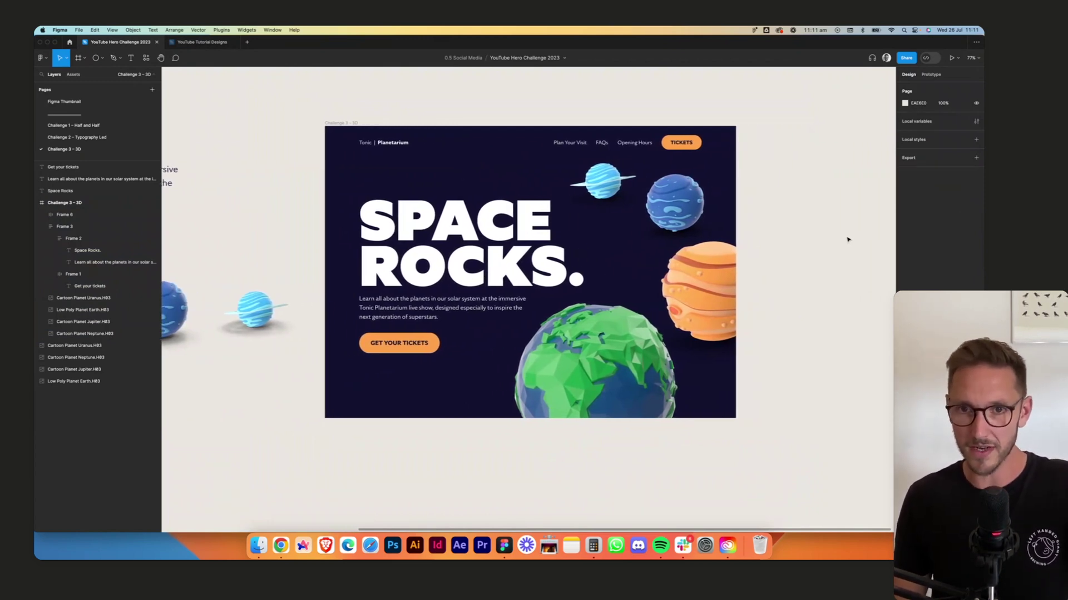
scroll(848, 240, "down", 1)
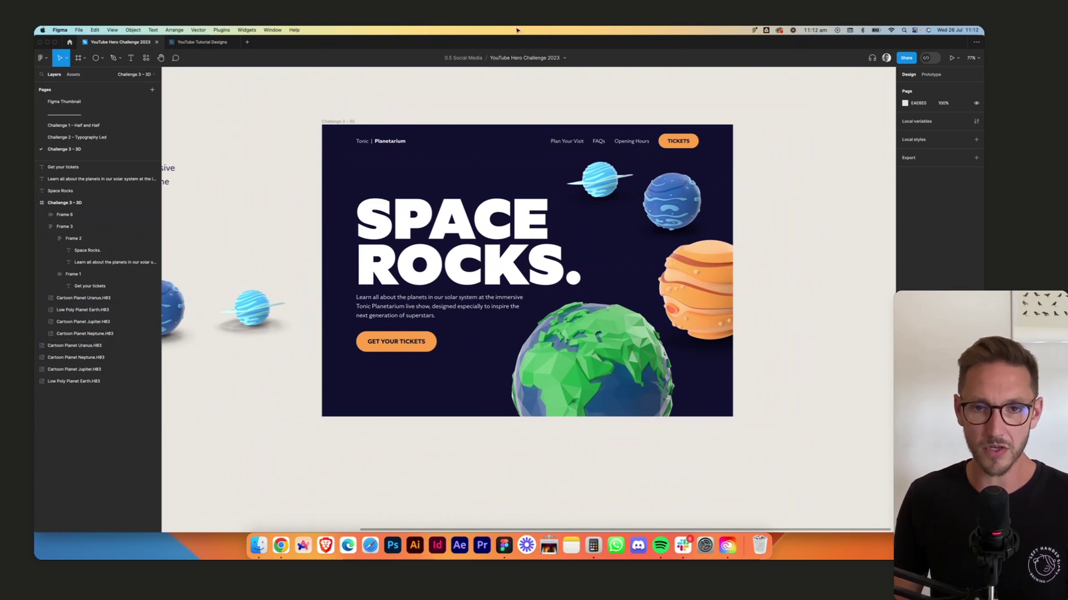
left_click(576, 377)
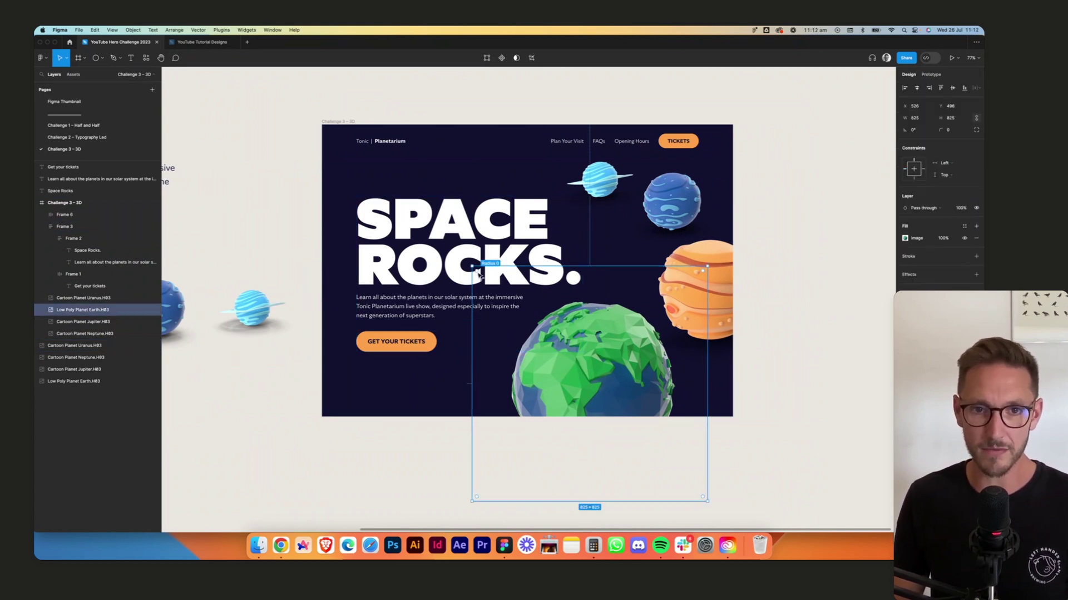
key("super+alt+bracketright")
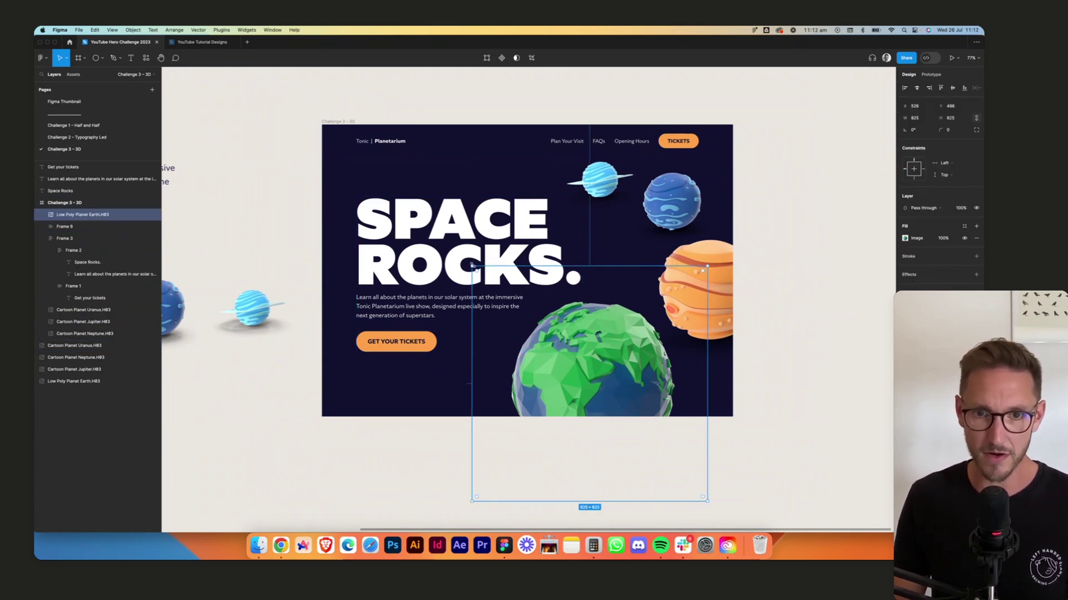
left_click_drag(473, 266, 450, 243)
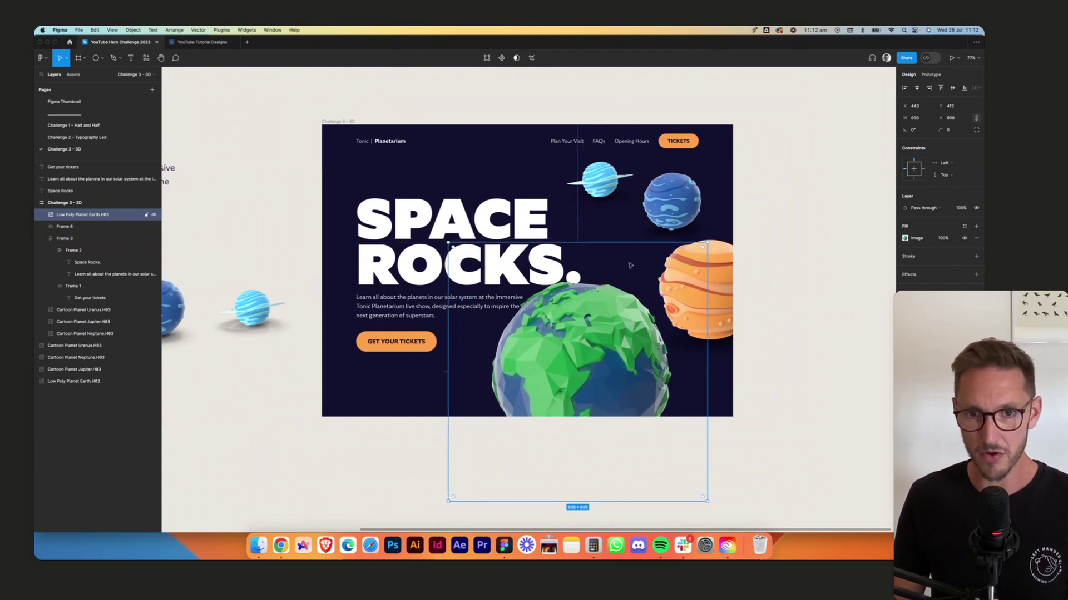
Centre the heading, paragraph and button group vertically in the hero frame, and lower it slightly to Y 248.
left_click(421, 307)
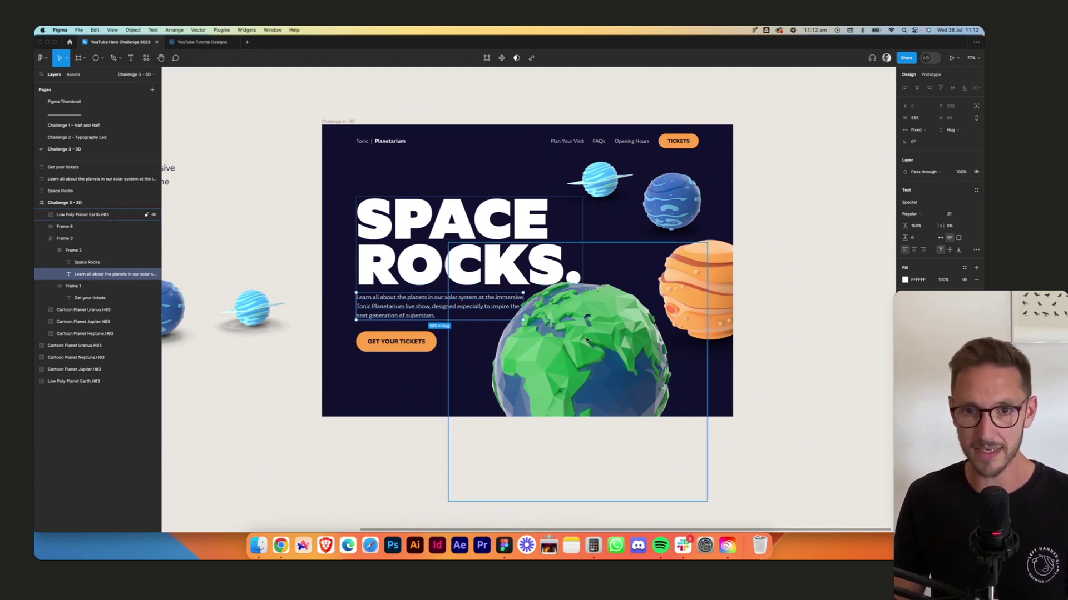
key("Escape")
left_click(416, 245)
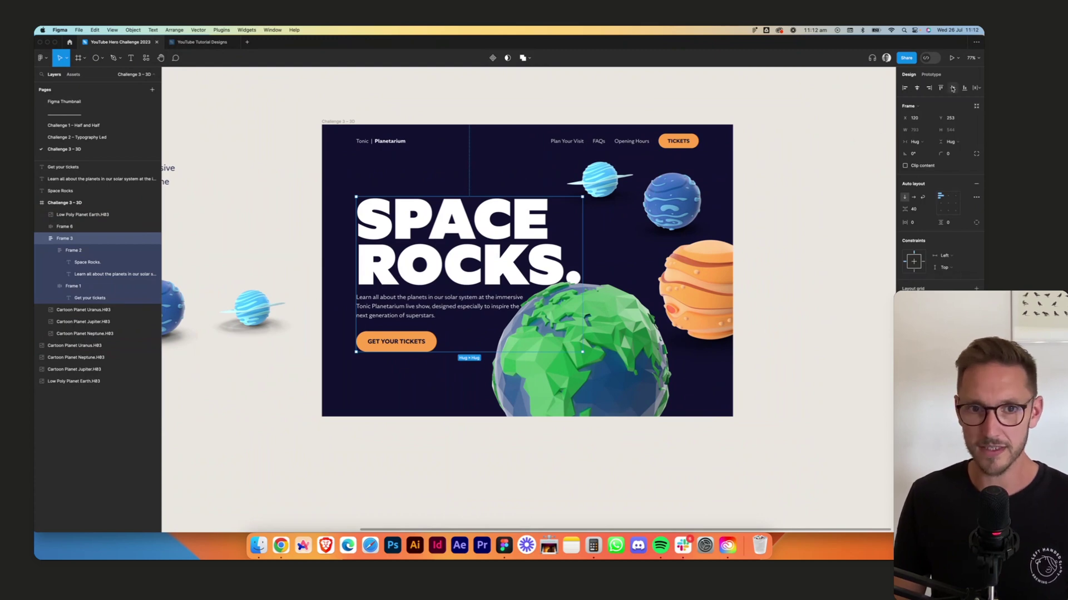
left_click(952, 87)
left_click(805, 182)
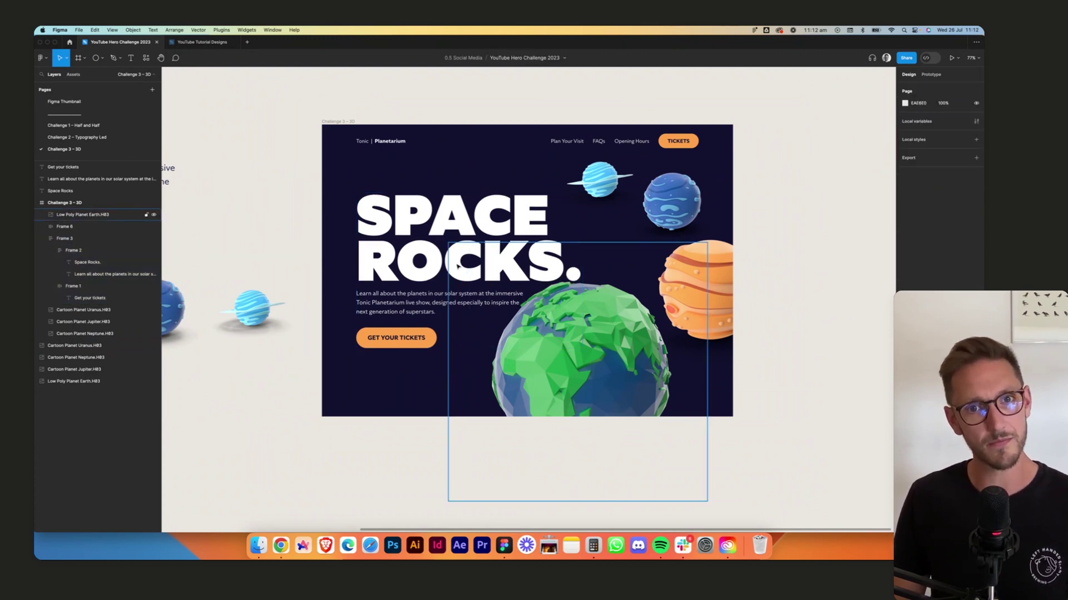
key("ctrl+z")
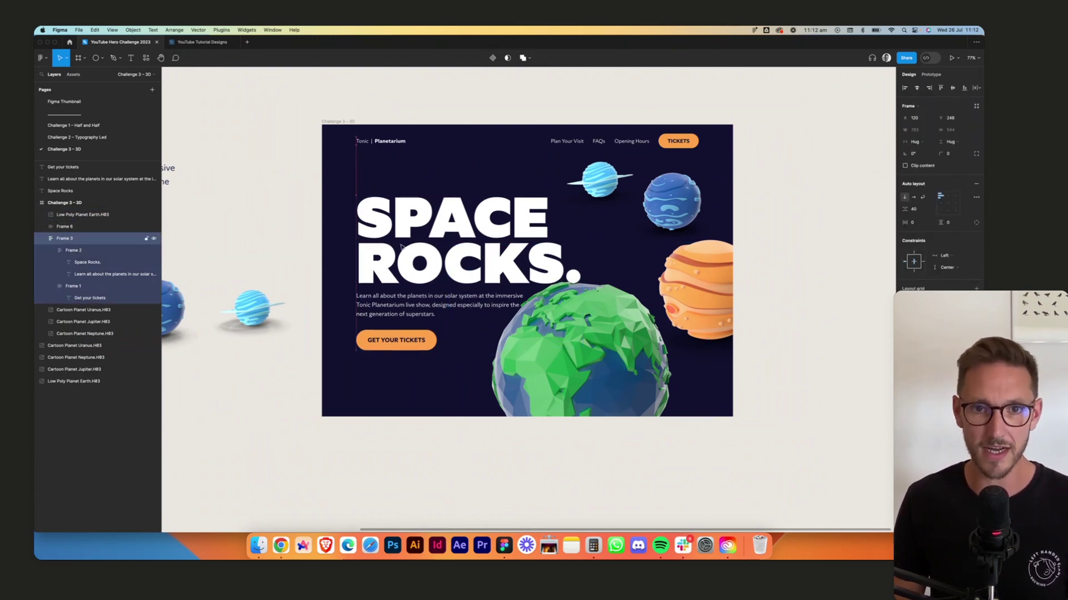
left_click(783, 172)
Shift the Earth image right and slightly up, clear of the intro paragraph, to about X 491 and Y 405.
scroll(779, 177, "up", 2)
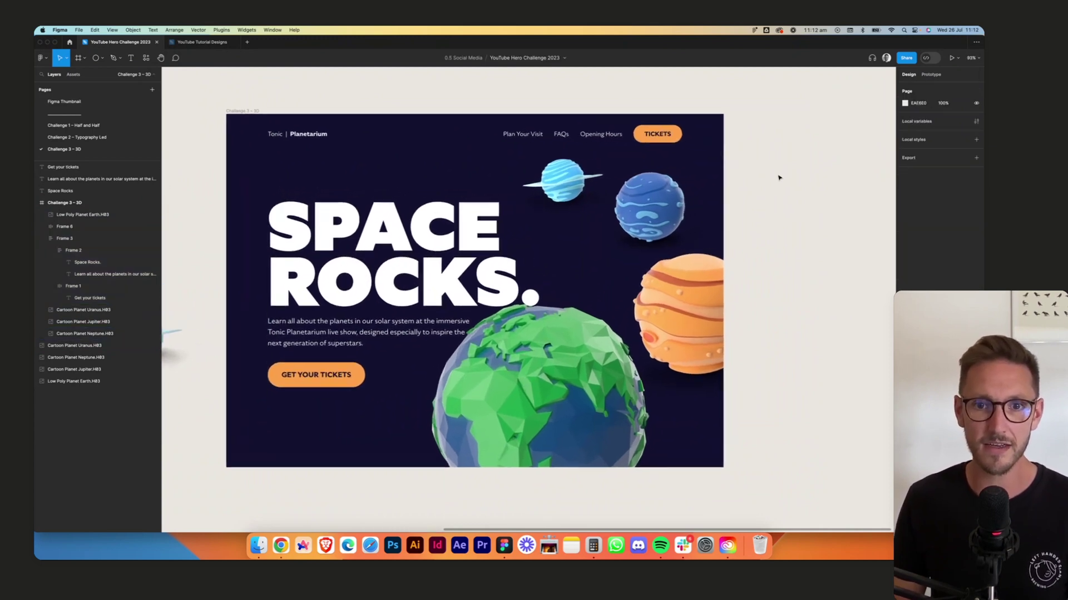
left_click(558, 411)
key("shift+Right")
key("shift+Up")
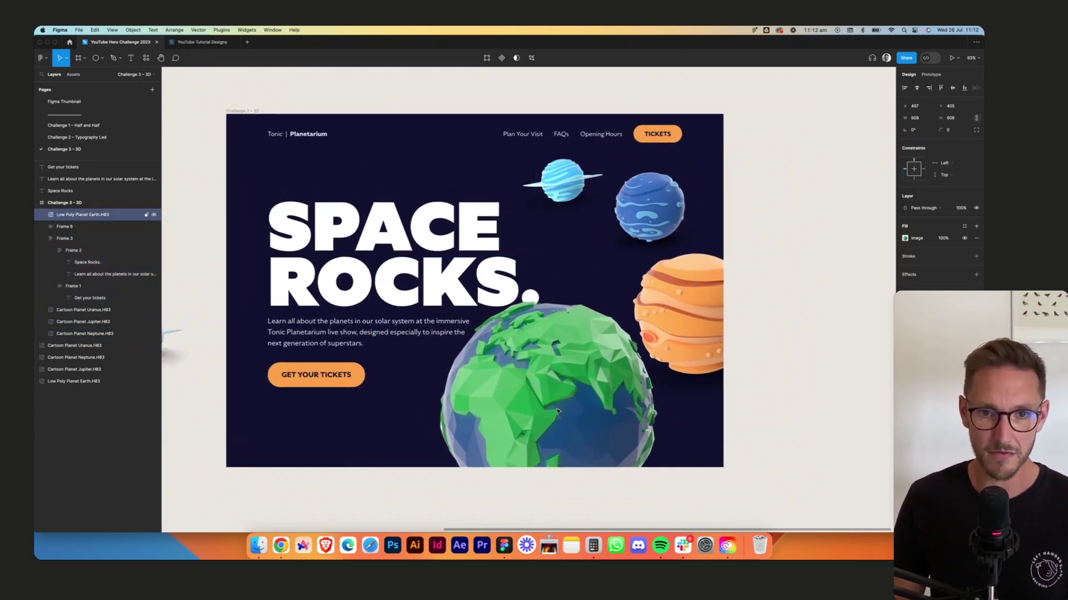
key("shift+Right")
key("shift+Right")
key("shift+Right")
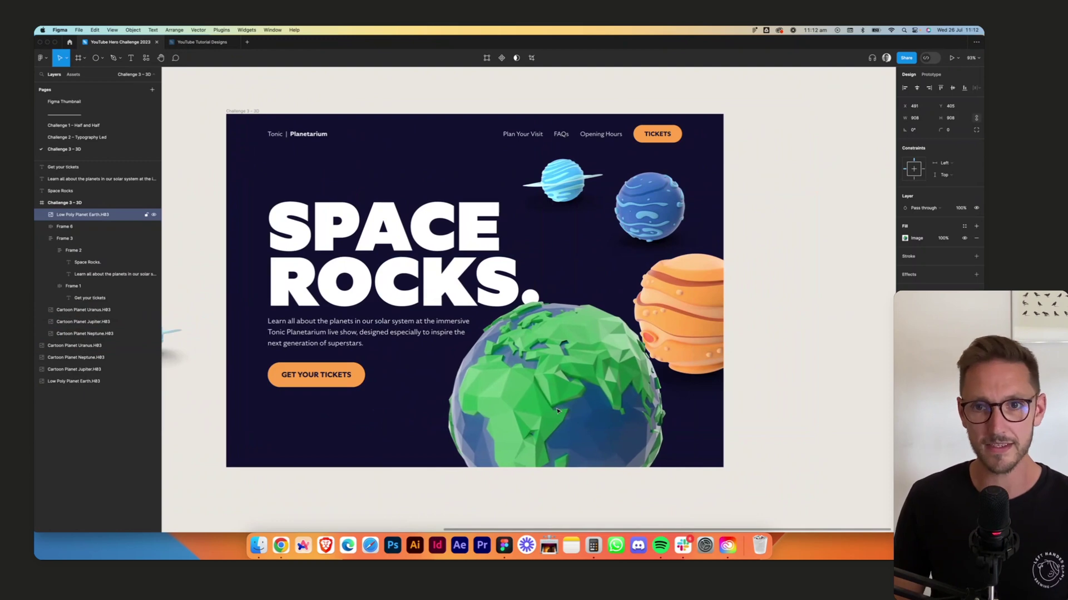
Reposition the smaller planets: orange Jupiter to about X 1034, Y 199, Neptune slightly left, and Uranus slightly left and down.
left_click(720, 289)
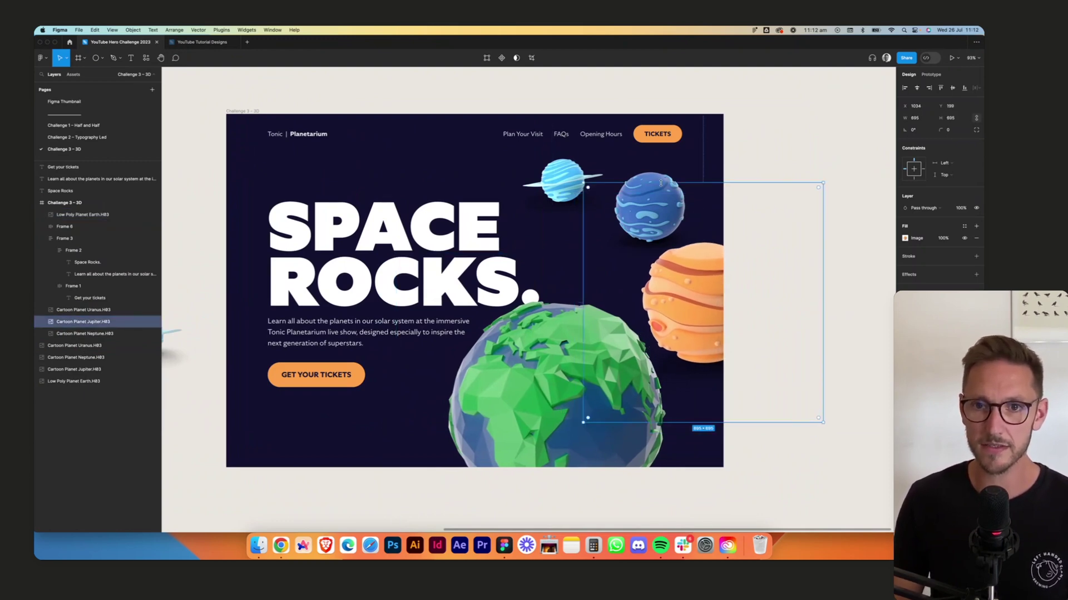
left_click(667, 178)
left_click_drag(667, 177, 661, 178)
left_click(534, 163)
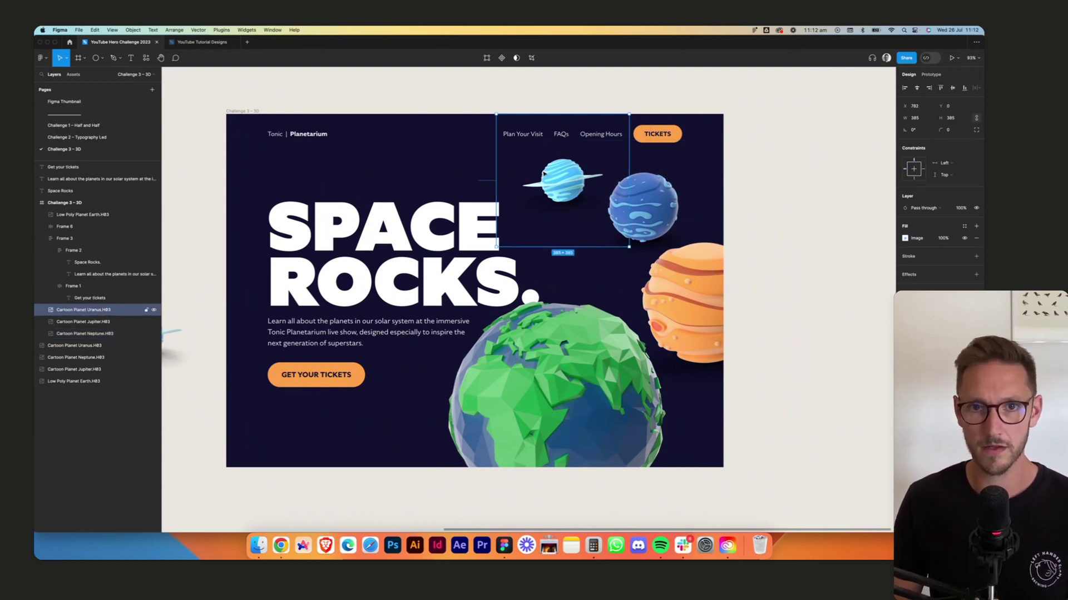
left_click_drag(534, 162, 543, 174)
left_click(812, 185)
scroll(811, 188, "down", 2)
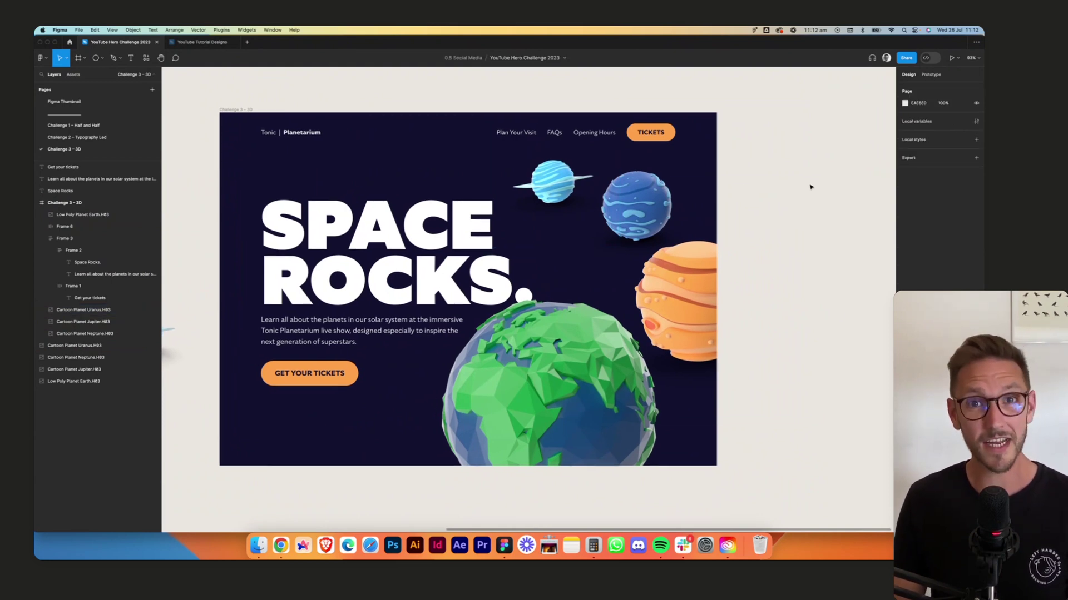
Recolour the header's Tickets button with a light blue sampled from the Neptune planet.
scroll(811, 191, "left", 2)
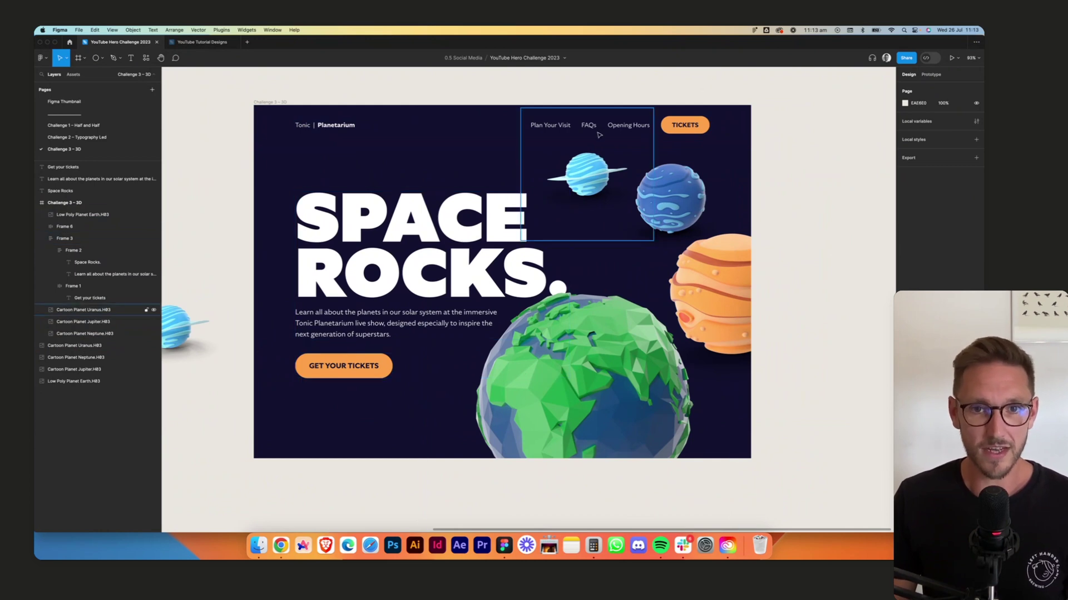
left_click(703, 127)
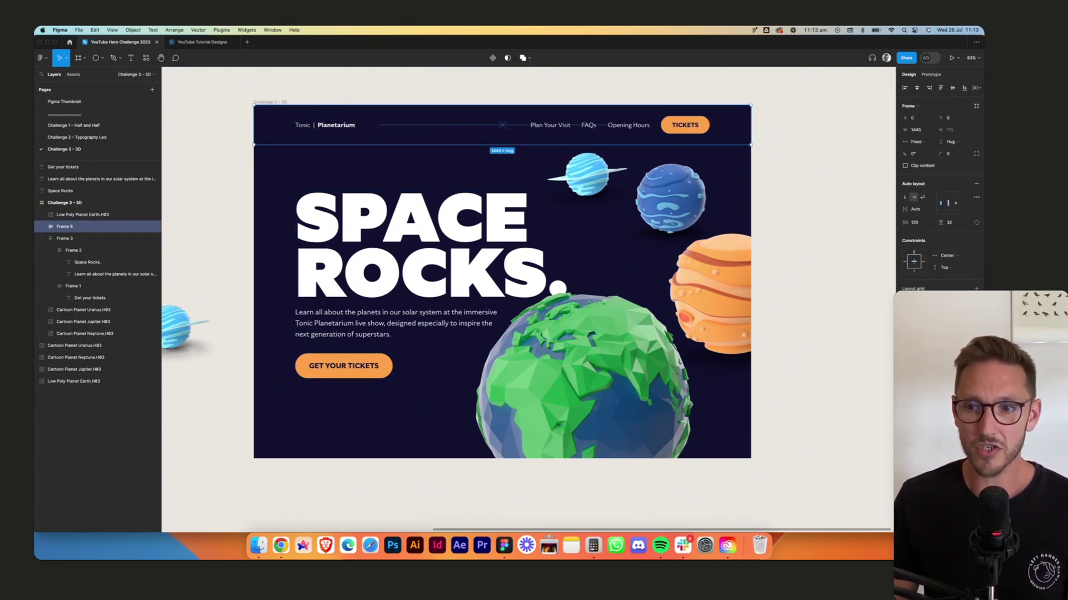
key("i")
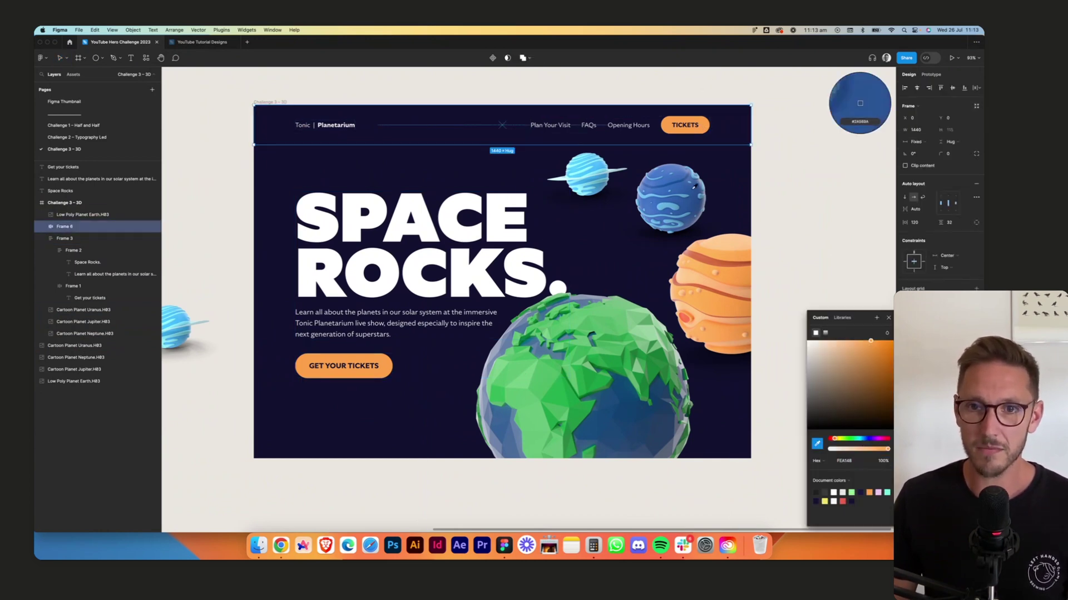
left_click(667, 205)
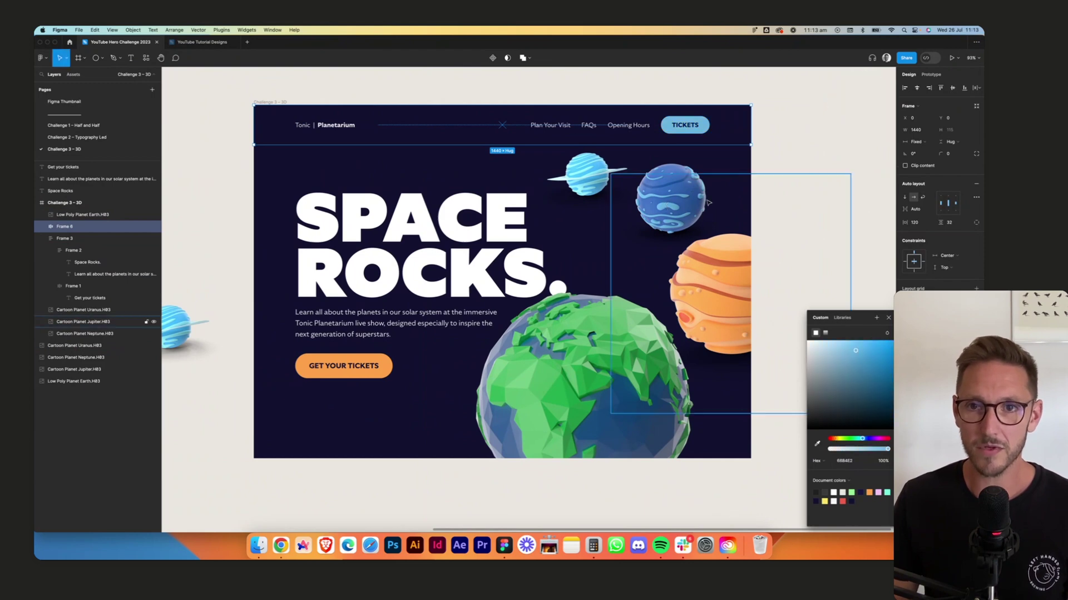
left_click(827, 134)
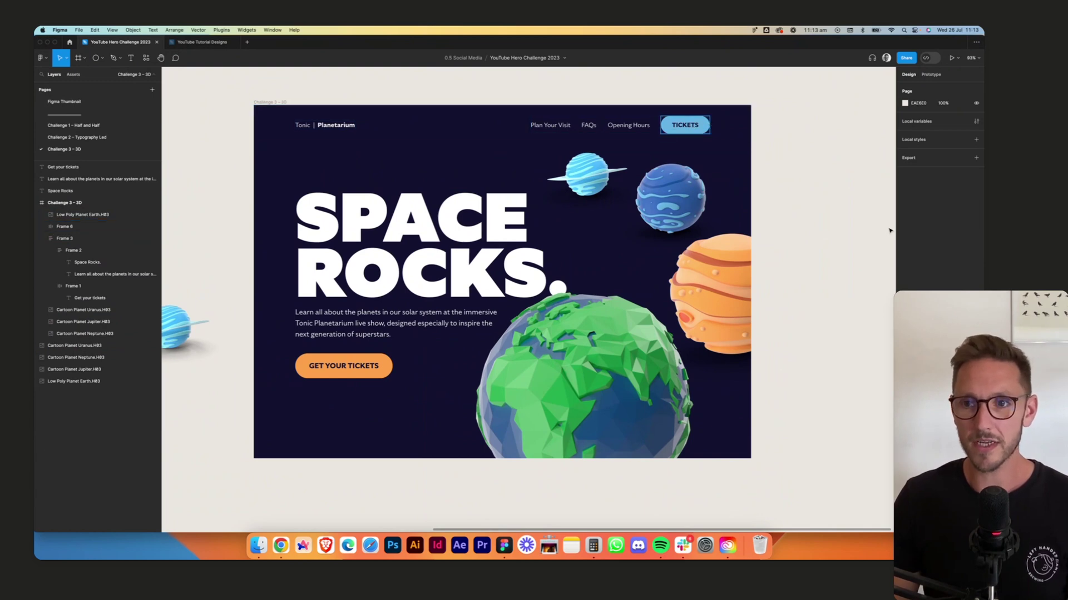
Apply the Tickets button's light blue to the word Planetarium in the header logo.
left_click(684, 125, "super")
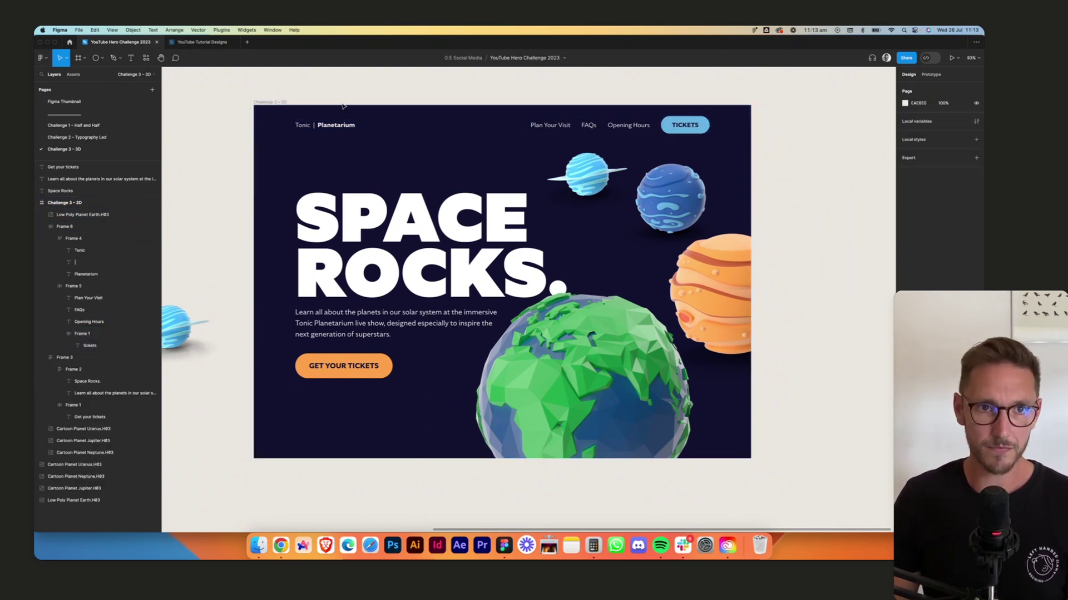
left_click(111, 274)
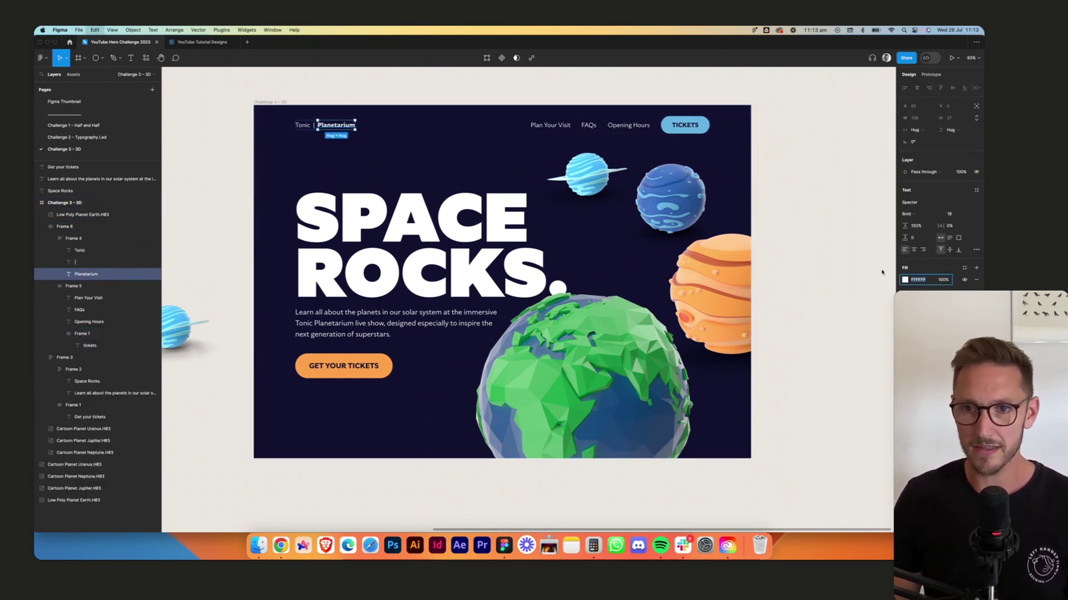
left_click(374, 92)
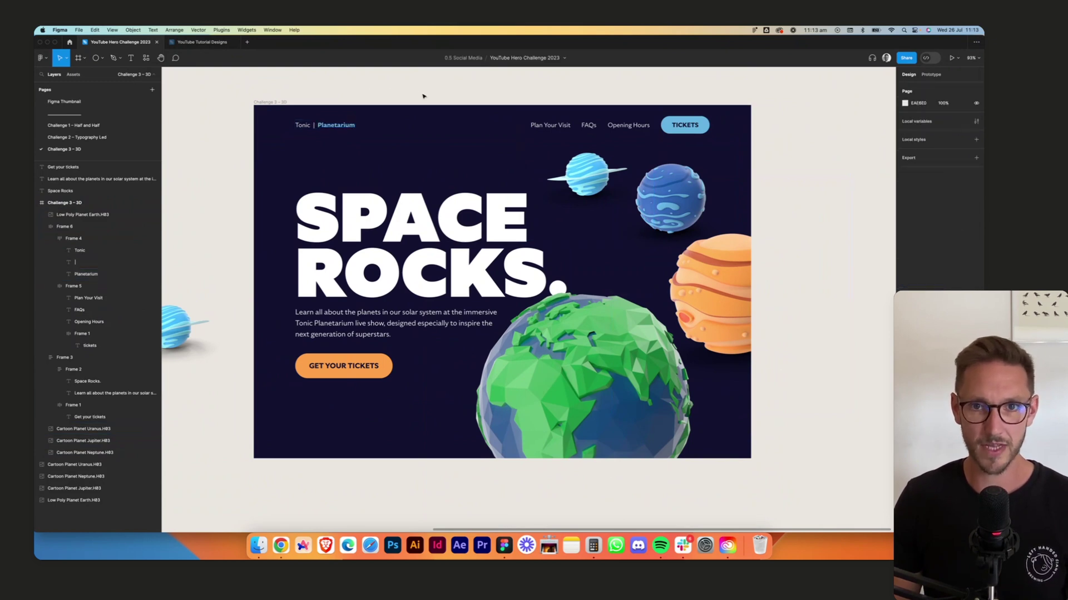
Try a reduced layer opacity on the intro paragraph, and restore it to 100%.
left_click(336, 332, "super")
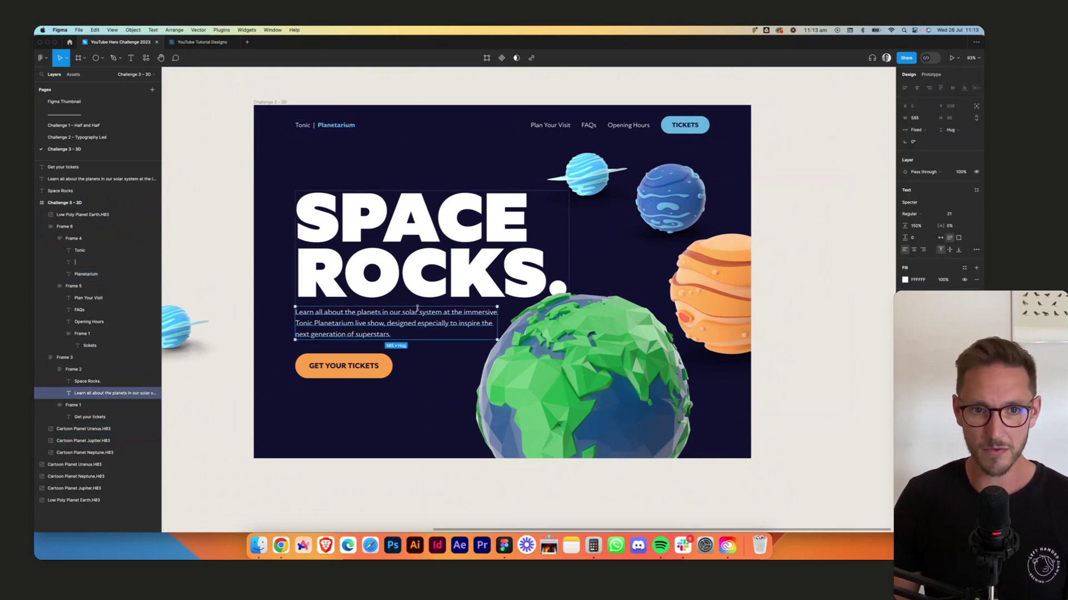
scroll(336, 331, "up", 5)
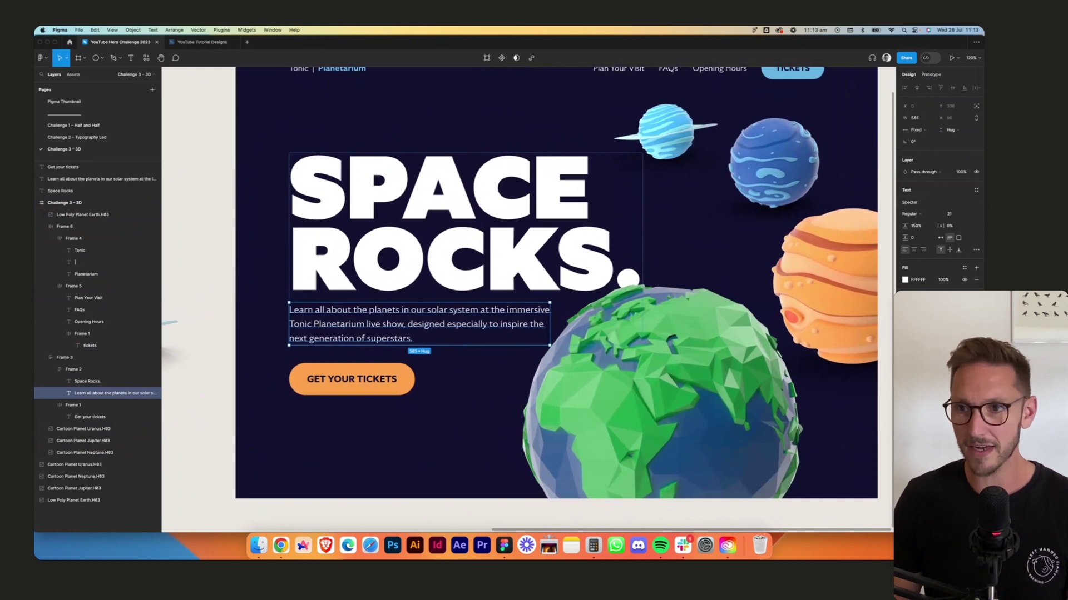
left_click(961, 172)
type("70")
key("Return")
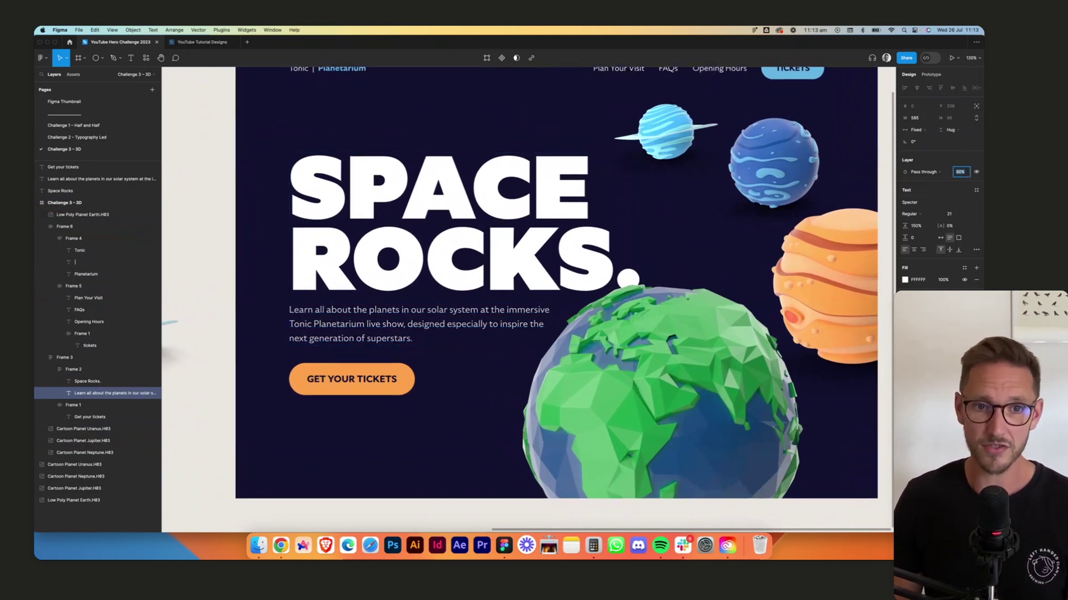
key("0")
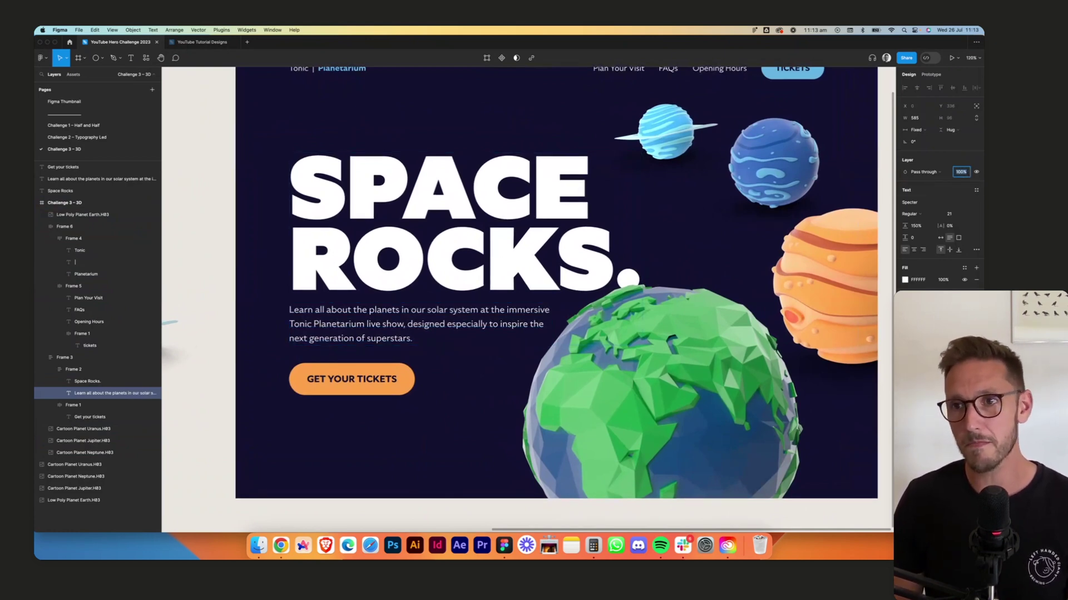
Set the intro paragraph's text fill to a light blue sampled from the Neptune planet.
scroll(627, 243, "up", 3)
scroll(628, 243, "right", 3)
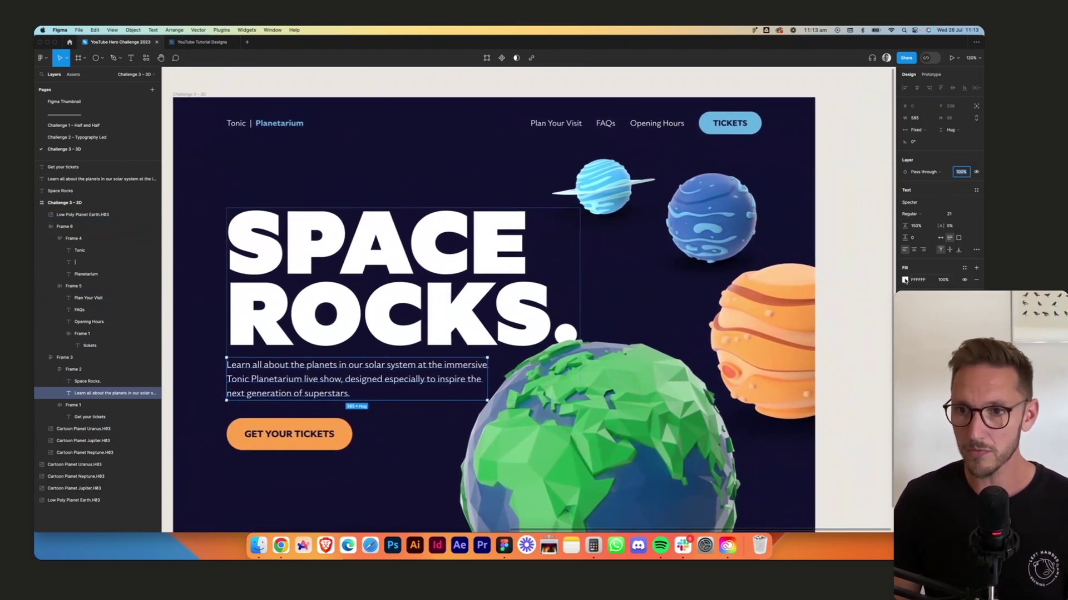
left_click(904, 280)
left_click(816, 404)
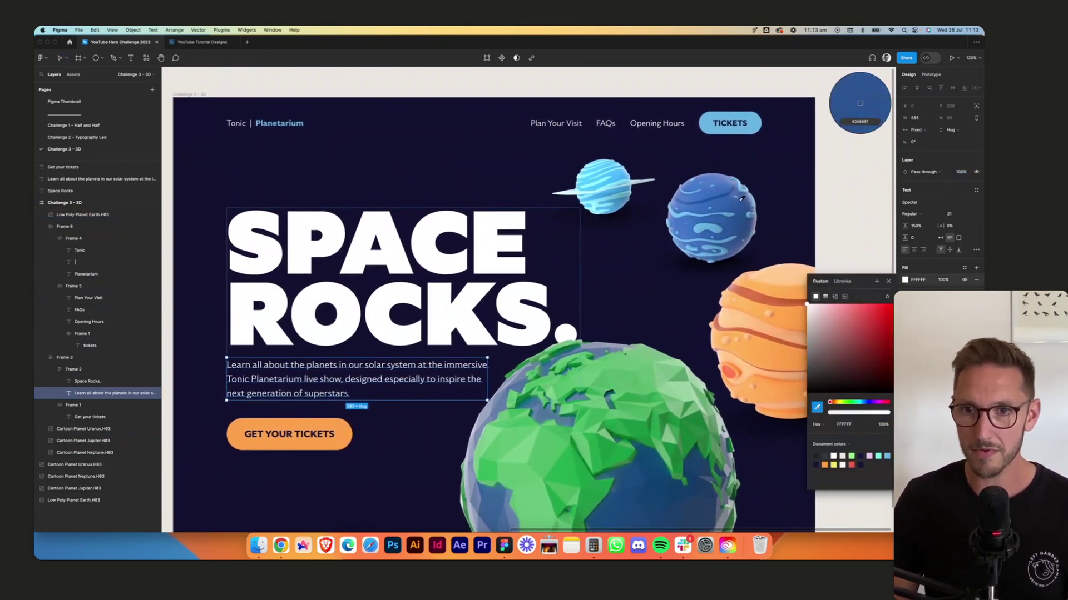
left_click(712, 223)
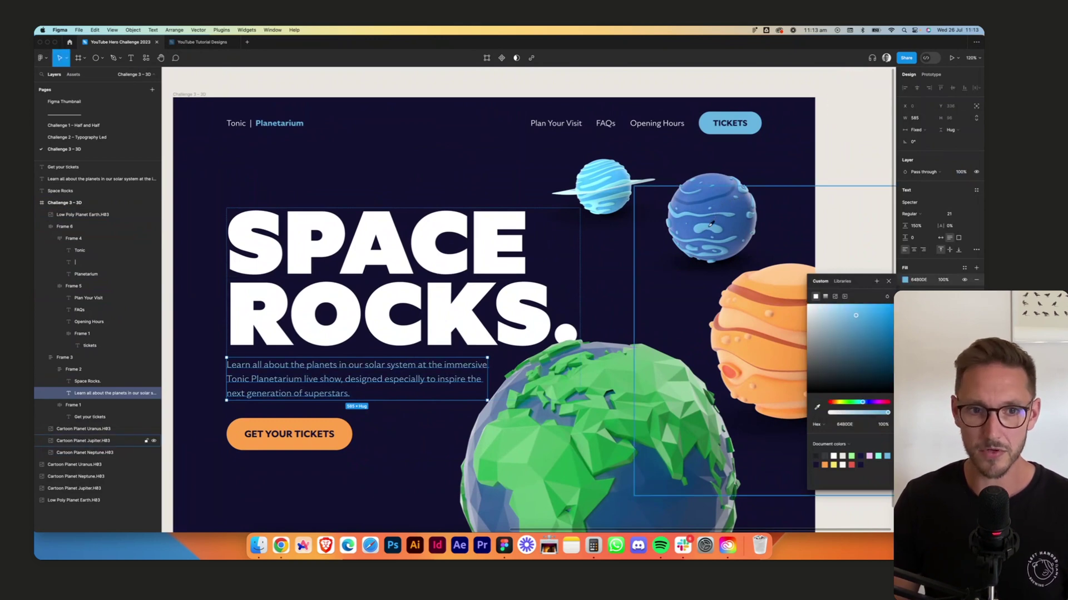
Lighten the intro paragraph's text fill to a paler tint of the same blue.
left_click_drag(855, 316, 826, 310)
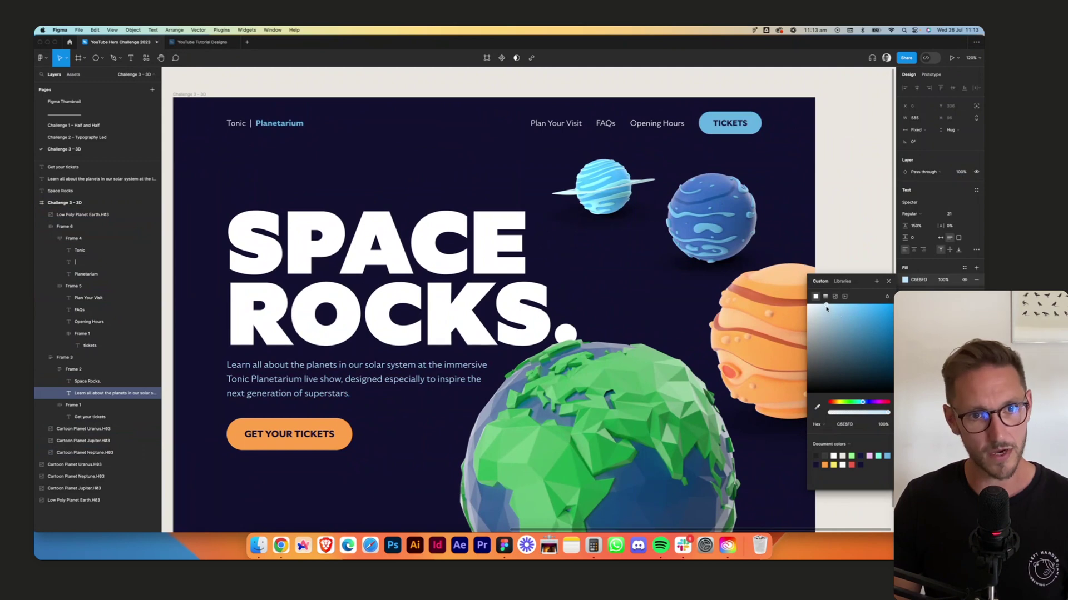
left_click(845, 424)
key("Escape")
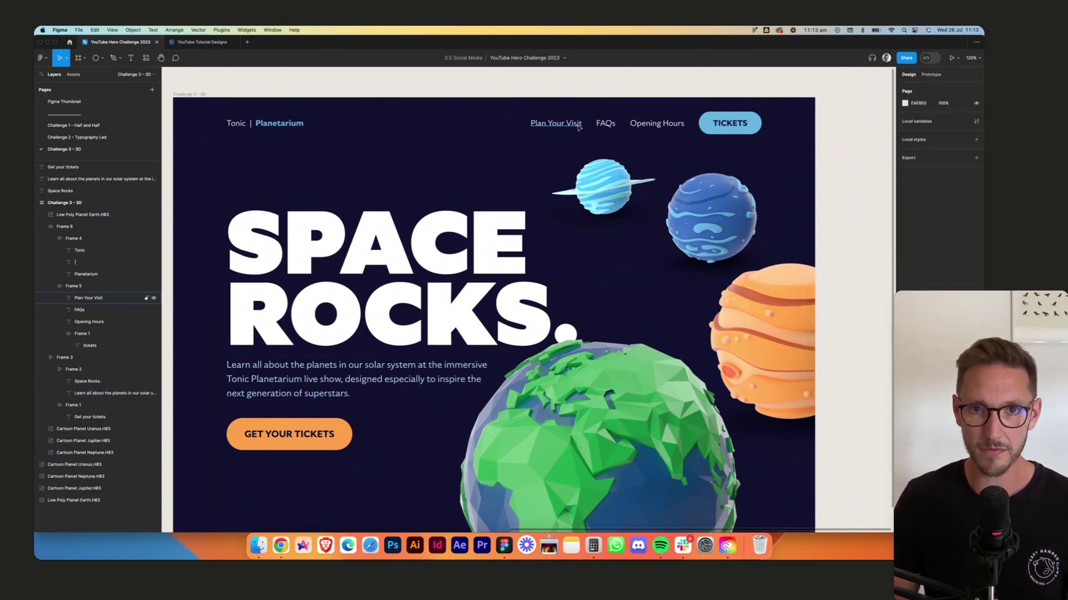
Apply the intro paragraph's pale blue to the header links Plan Your Visit, FAQs and Opening Hours.
left_click(577, 127, "super")
left_click(612, 125, "shift")
left_click(661, 127, "shift")
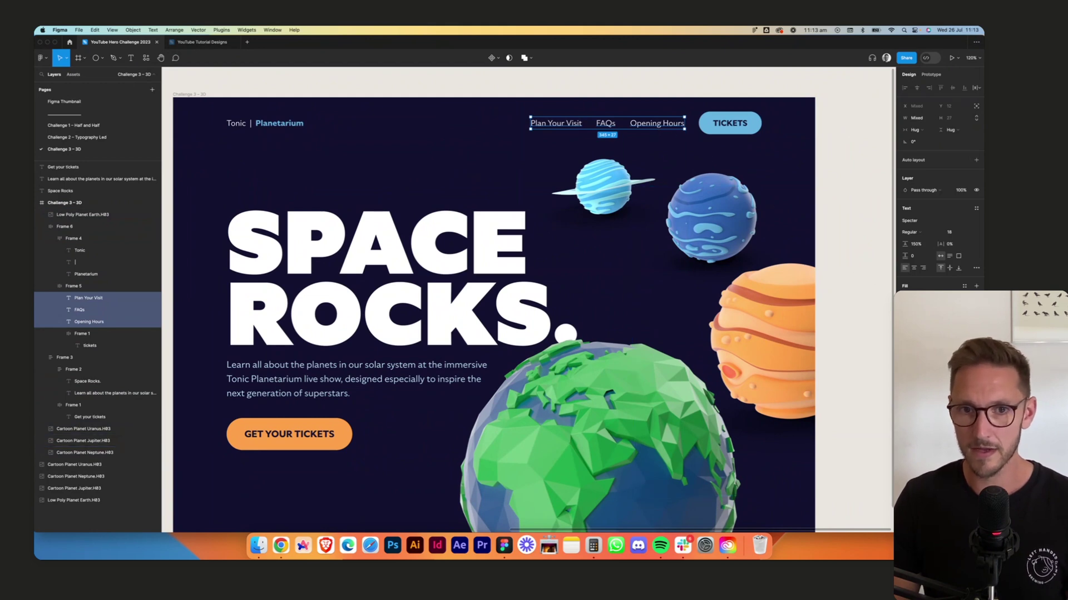
key("super+v")
left_click(413, 79)
left_click_drag(417, 80, 423, 80)
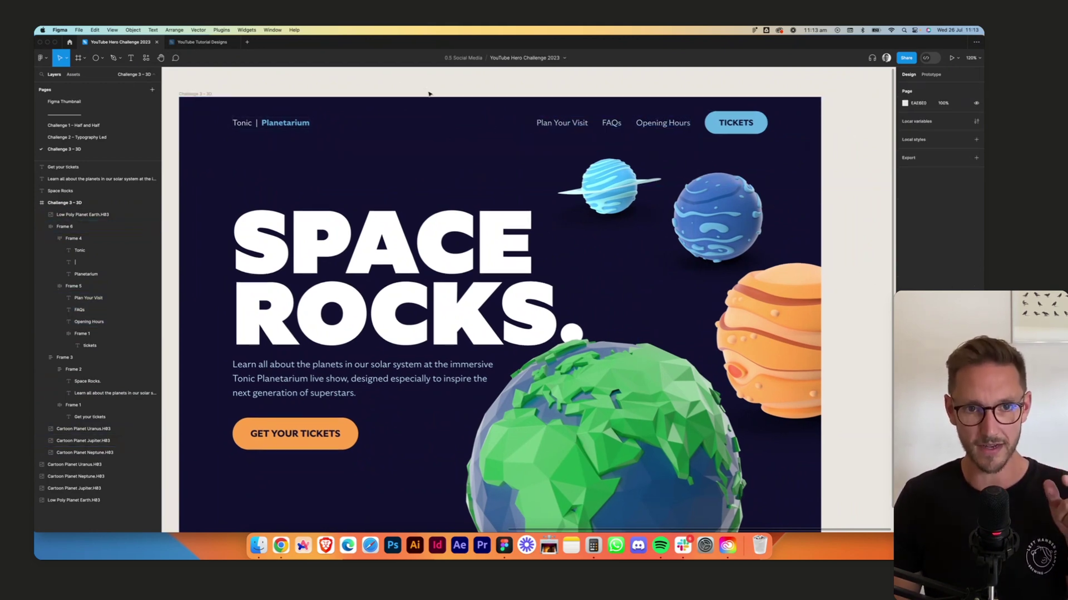
Apply the same pale blue to the word Tonic and the divider bar in the header logo.
scroll(239, 123, "up", 10)
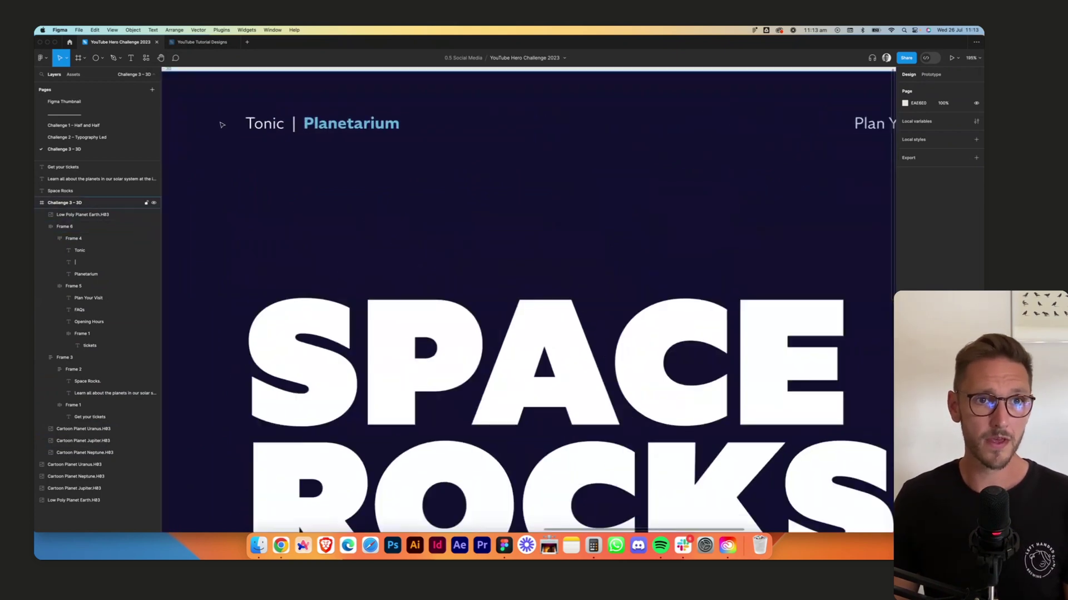
left_click(278, 124)
left_click(314, 123, "shift")
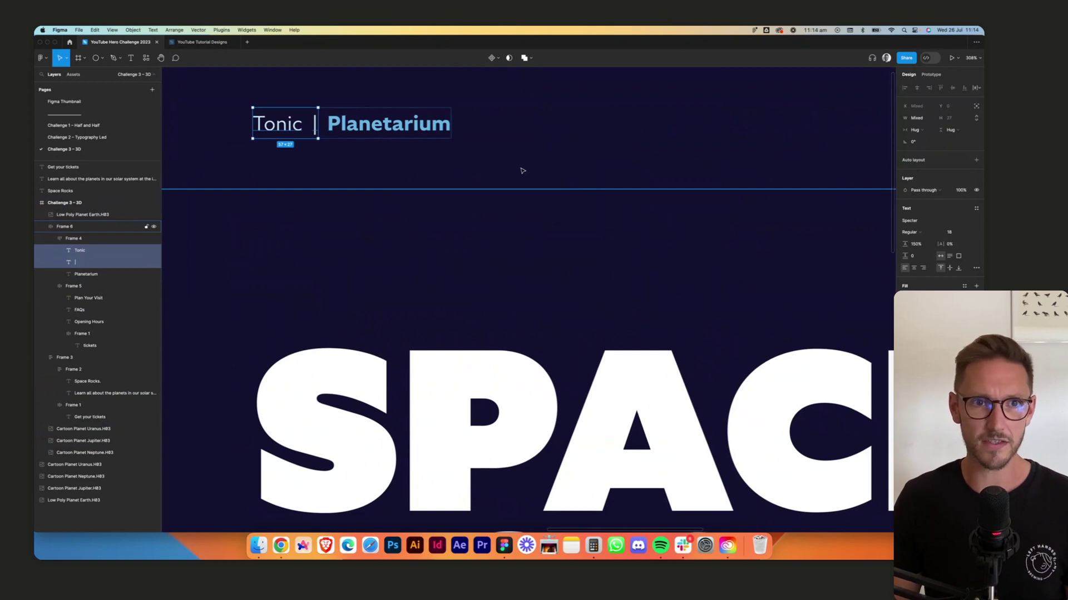
scroll(523, 171, "down", 5)
left_click(664, 111)
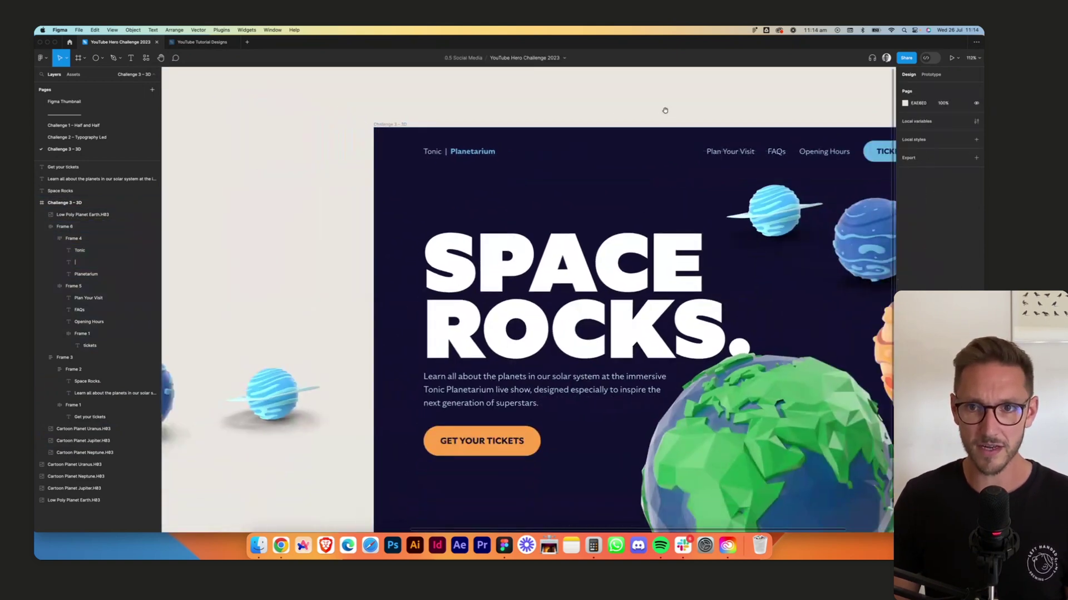
left_click_drag(665, 111, 519, 76)
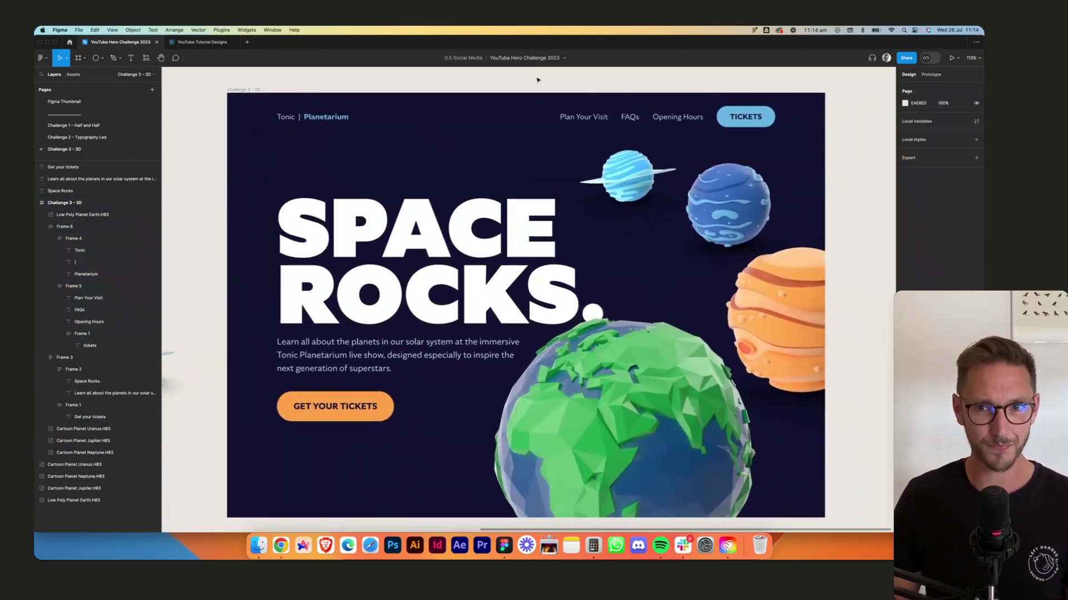
Delete the leftover source text and the four spare planet images beside the hero frame.
scroll(850, 165, "down", 3)
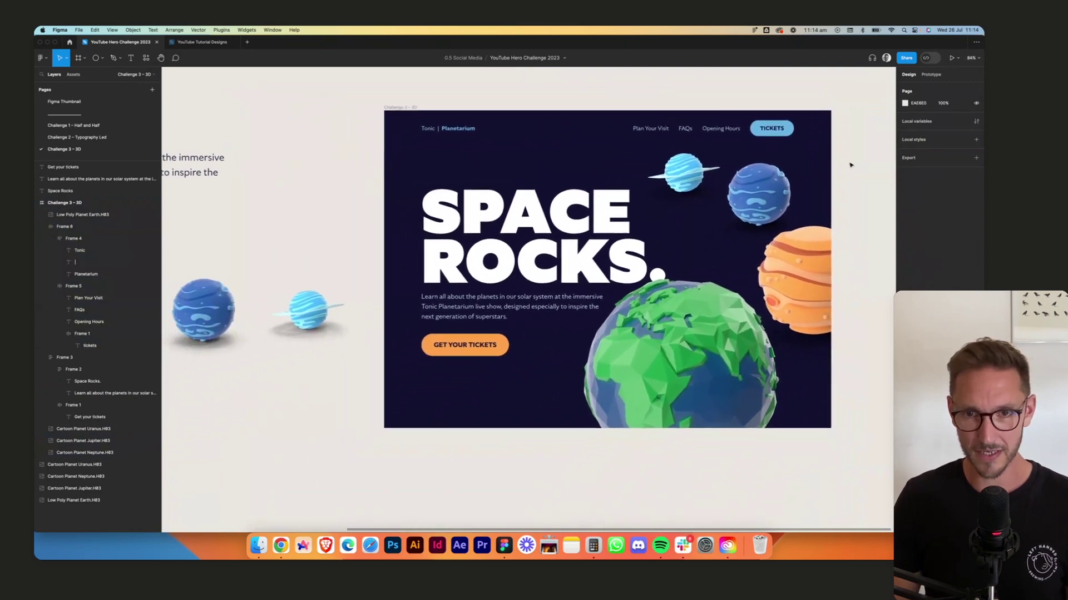
scroll(849, 164, "left", 2)
scroll(850, 165, "down", 4)
scroll(316, 106, "down", 1)
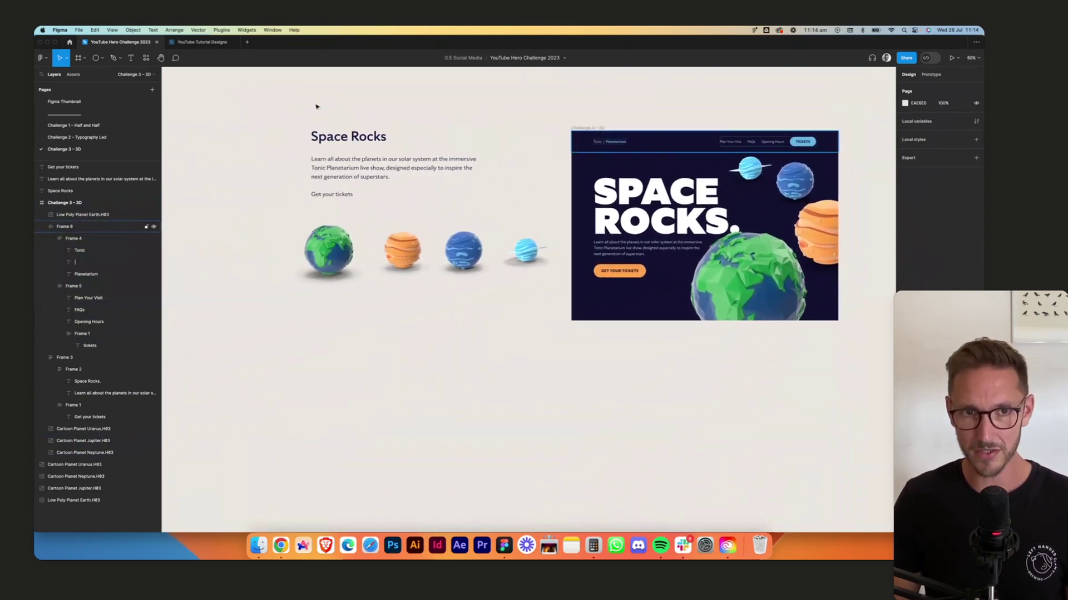
left_click_drag(276, 112, 534, 341)
key("Delete")
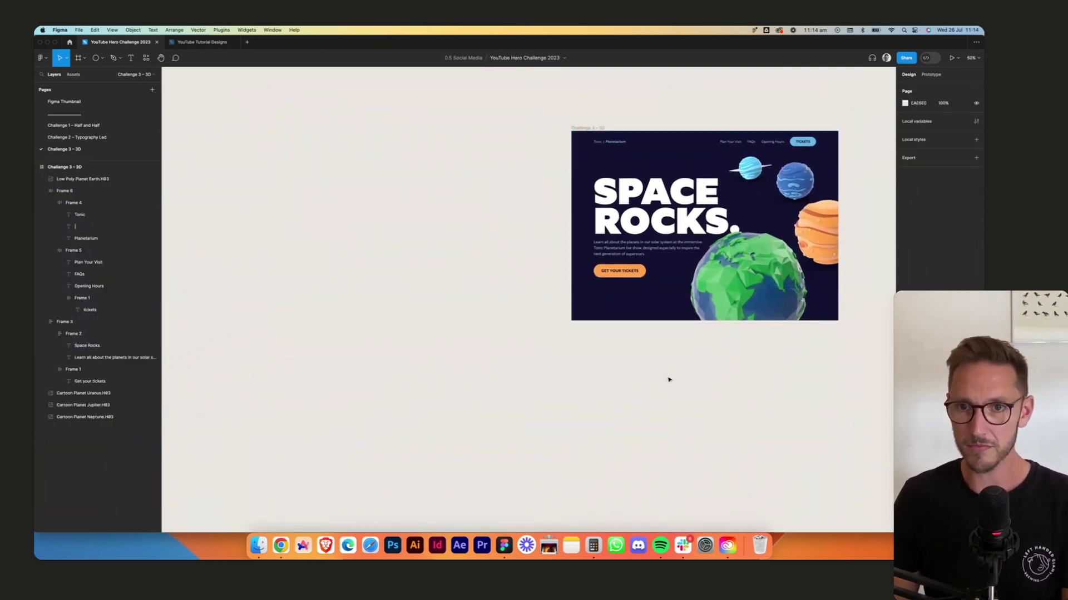
Nudge the block with the headline, intro paragraph and ticket button down to Y 264.
left_click_drag(669, 380, 519, 417)
left_click_drag(475, 137, 407, 134)
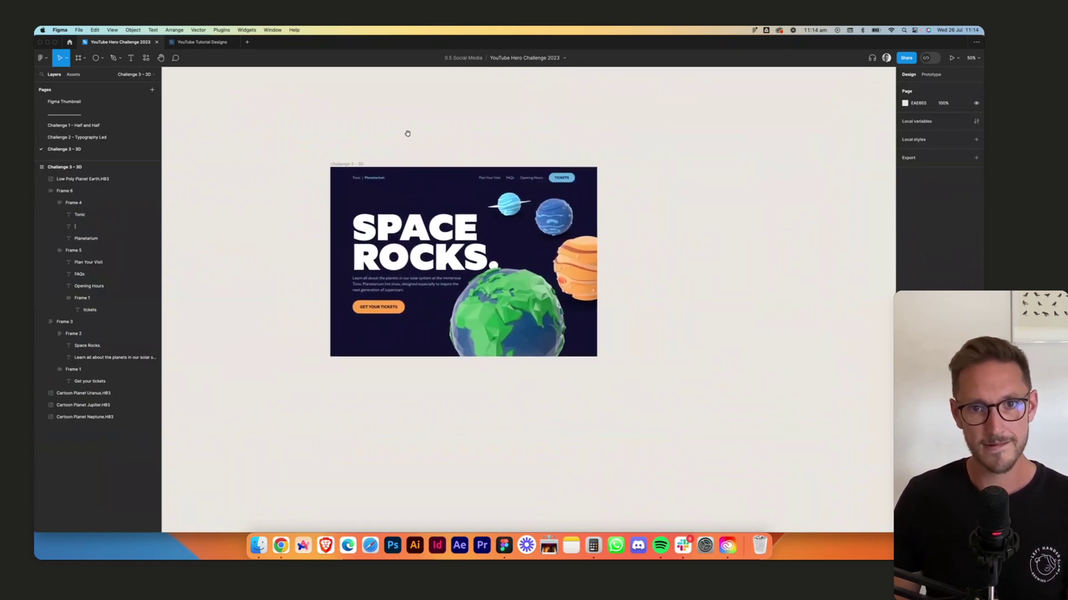
left_click(413, 260)
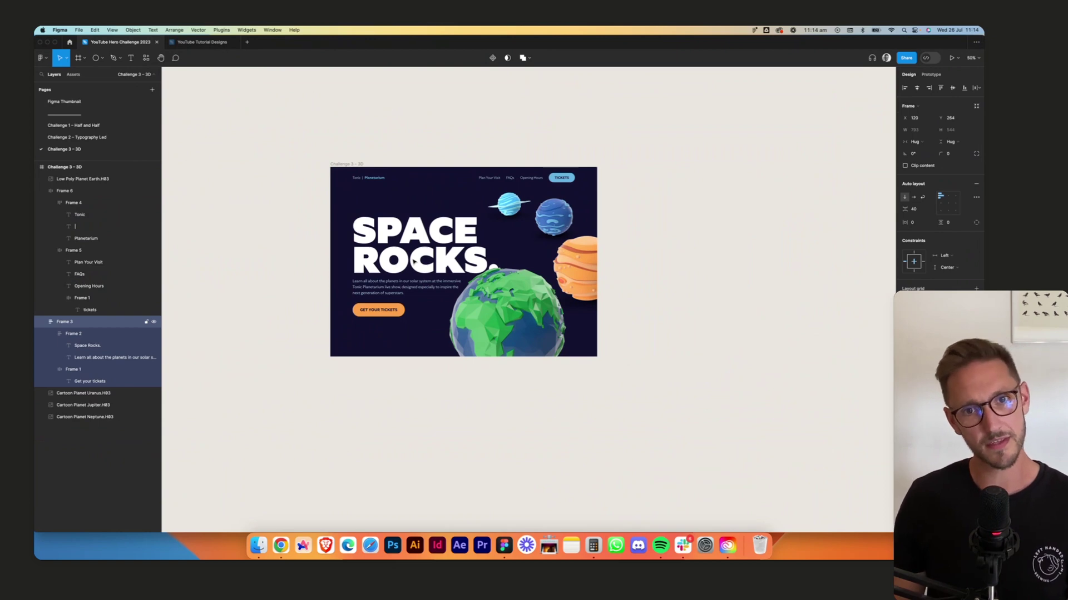
left_click(488, 139)
scroll(490, 142, "up", 1)
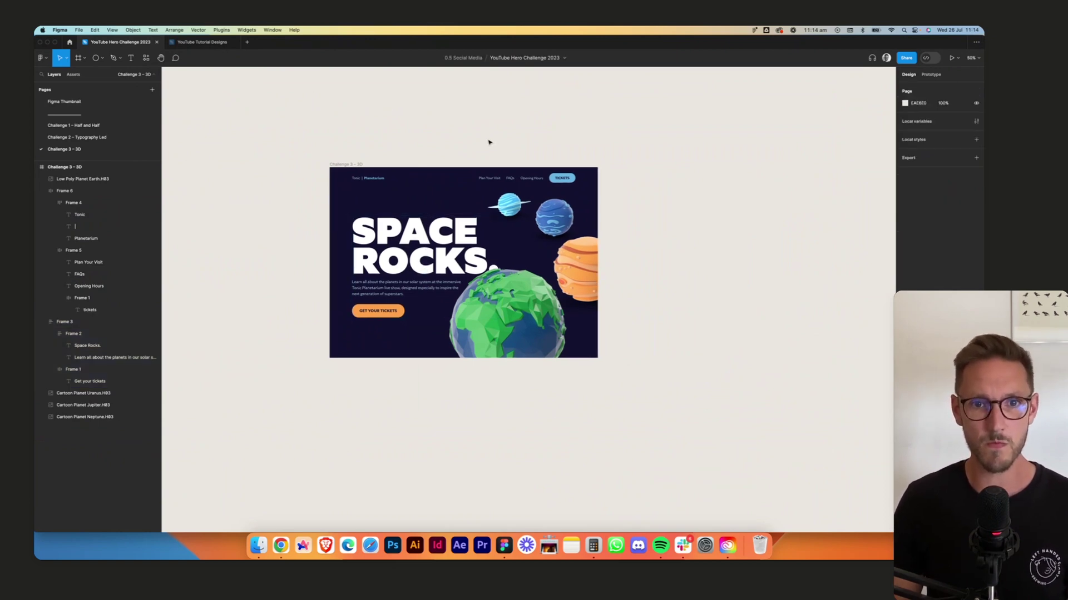
scroll(489, 142, "up", 2)
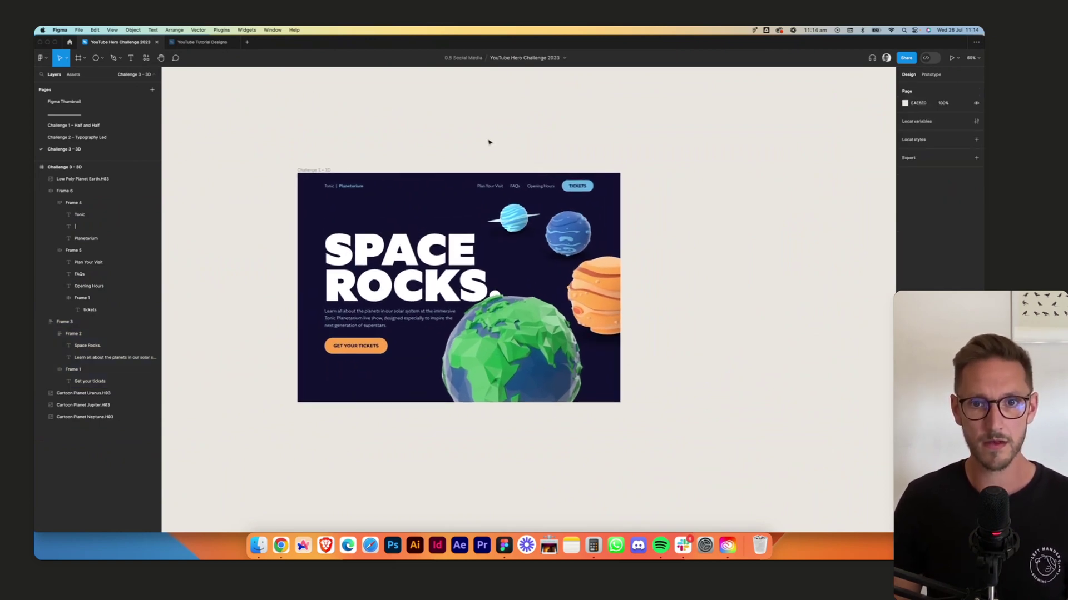
Duplicate the Challenge 3 – 3D hero frame and place the copy beside the original.
scroll(482, 141, "right", 3)
left_click(224, 176)
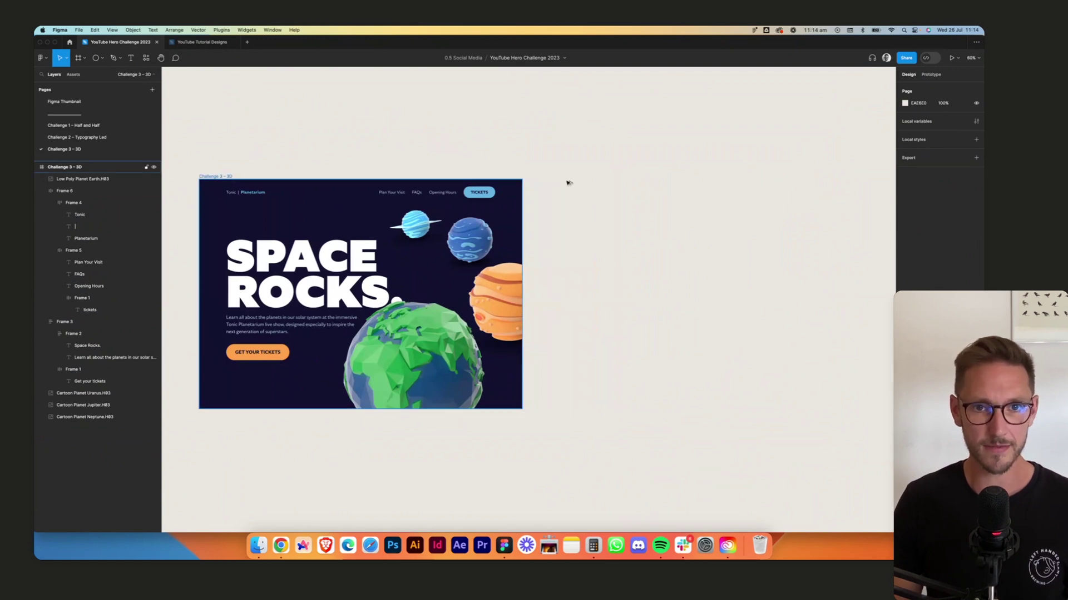
key("super+d")
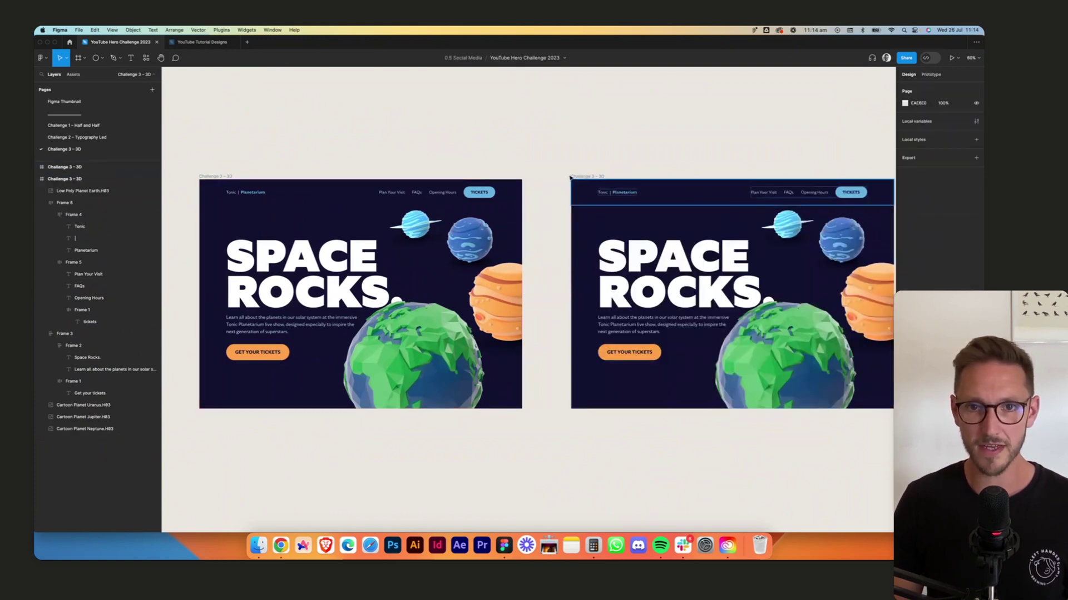
Lighten the pale blue text colour throughout the duplicated hero frame to E9F7FF.
scroll(750, 168, "up", 4)
left_click_drag(755, 171, 568, 118)
scroll(530, 127, "up", 2)
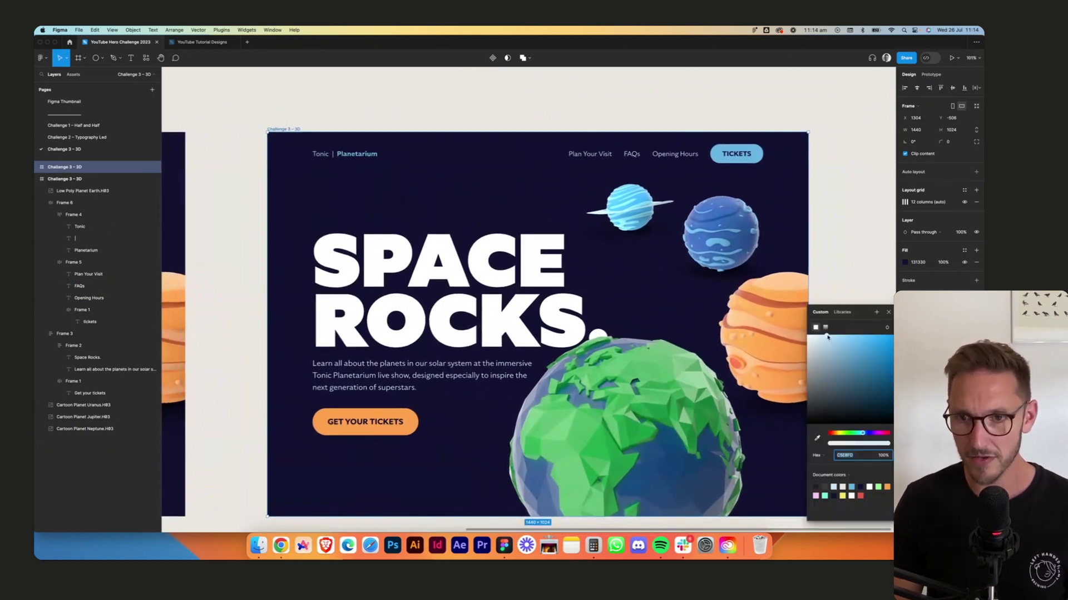
left_click_drag(827, 336, 818, 336)
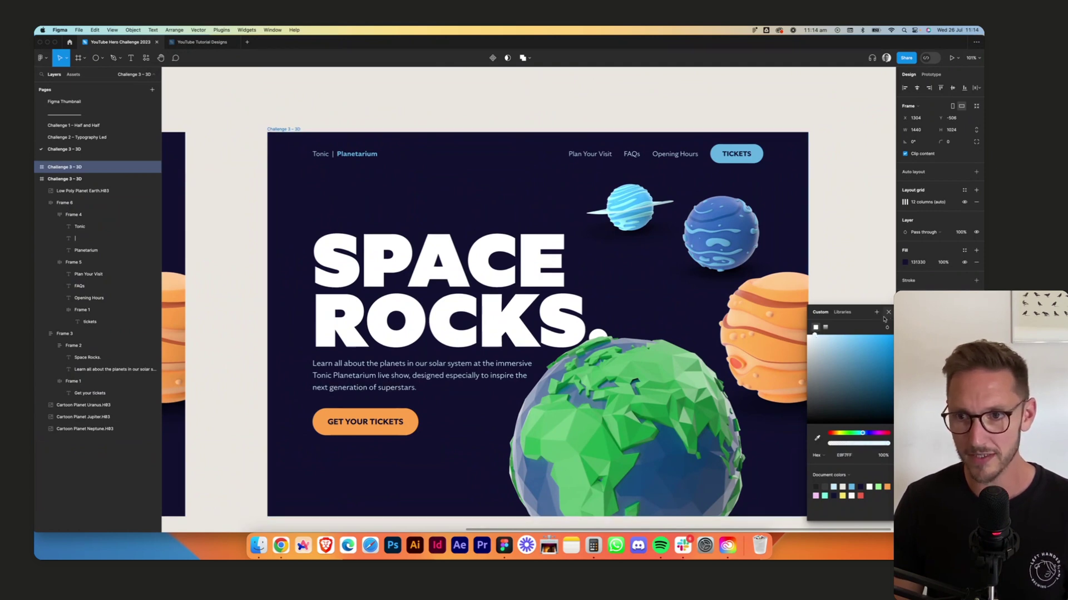
left_click(865, 288)
scroll(860, 288, "down", 2)
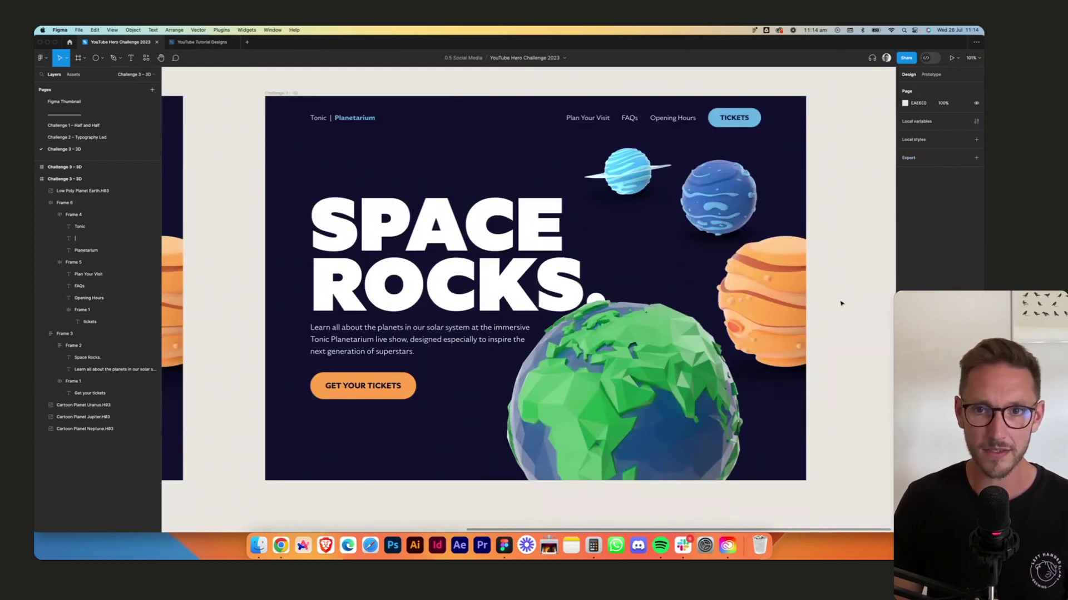
Rename the duplicate's headline, paragraph and button frame as "hero content" and lock it.
left_click(320, 238)
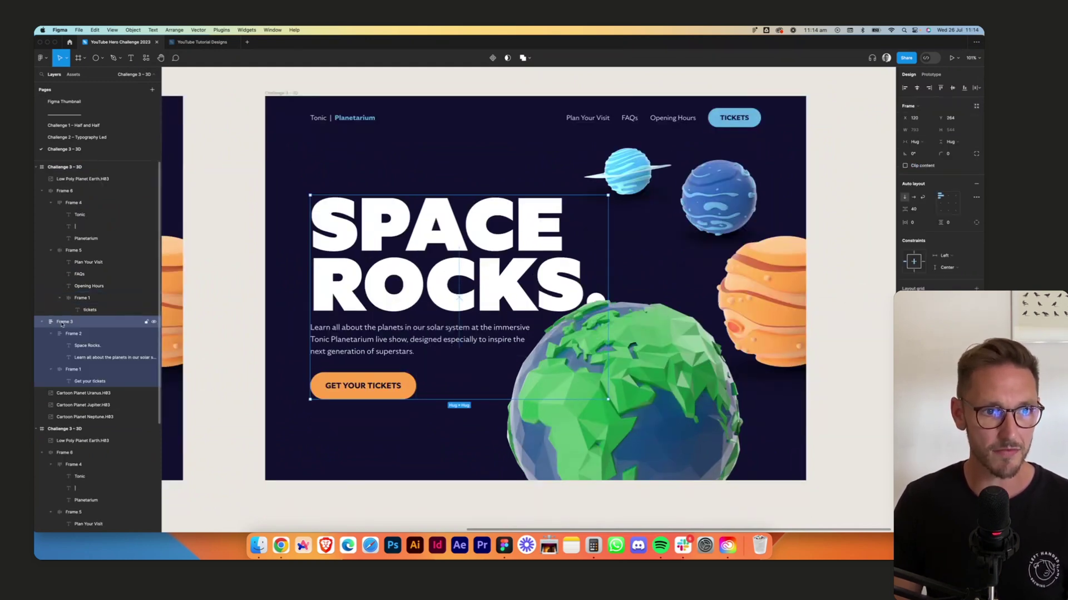
left_click(41, 323)
double_click(64, 322)
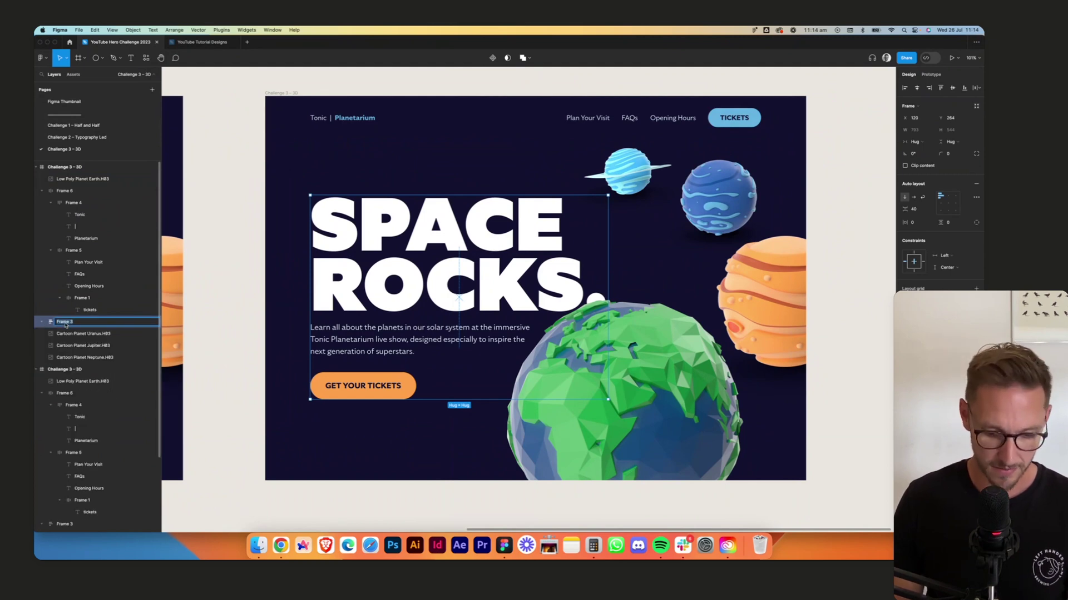
type("hero content")
key("Return")
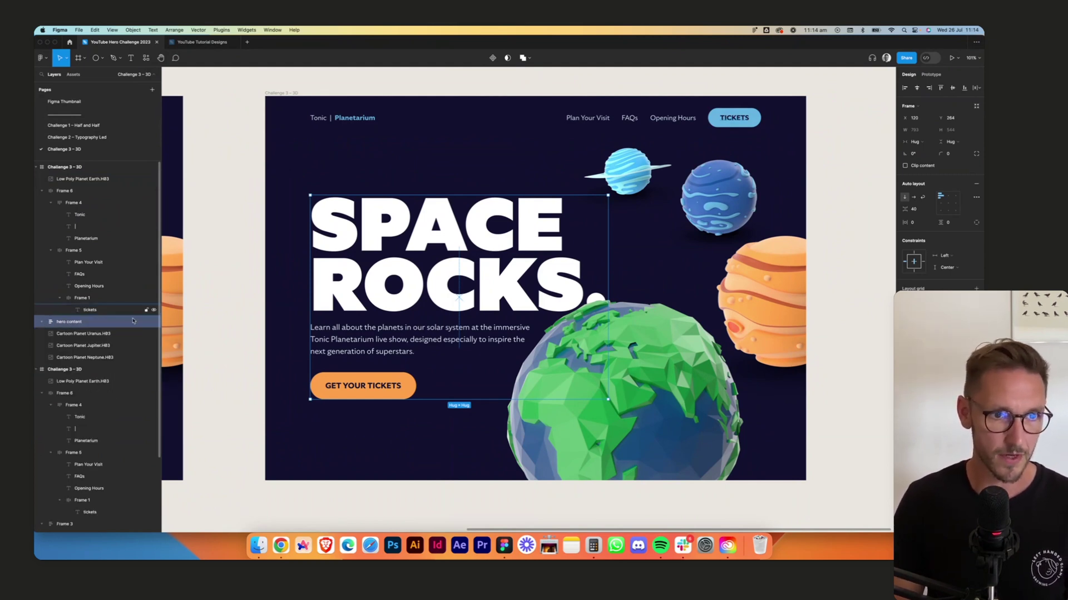
Rename the duplicate's header frame as "navbar" and lock it.
left_click(42, 191)
left_click(65, 191)
double_click(66, 191)
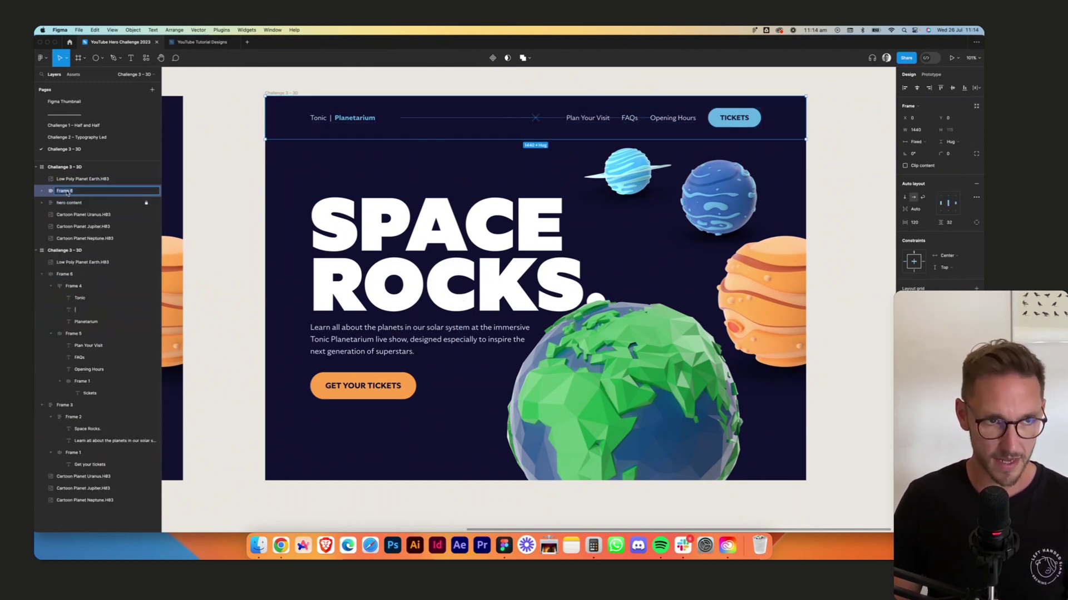
type("navbar")
key("Return")
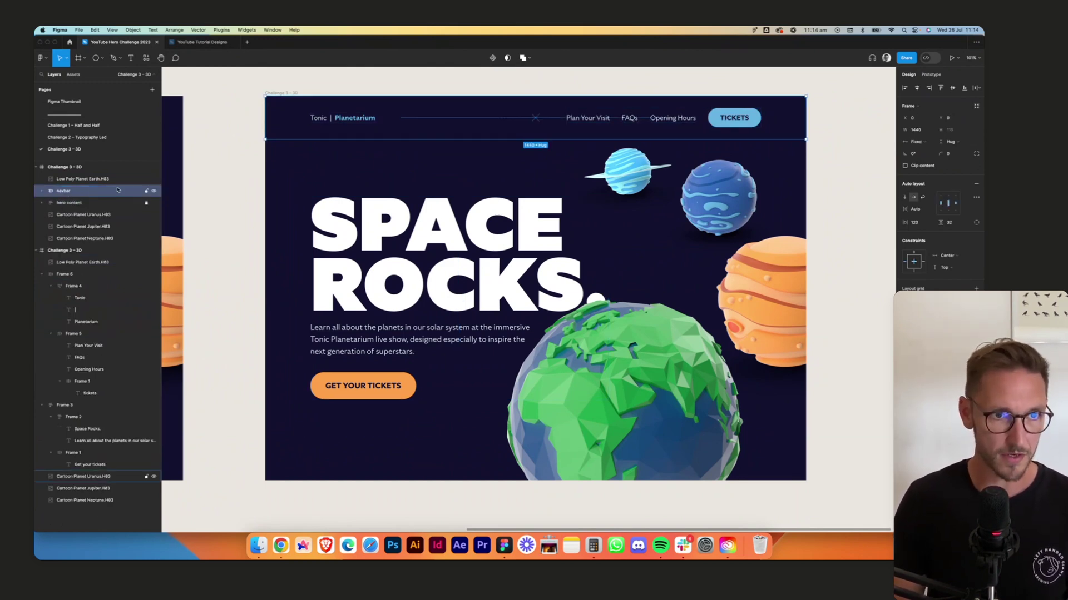
left_click(146, 190)
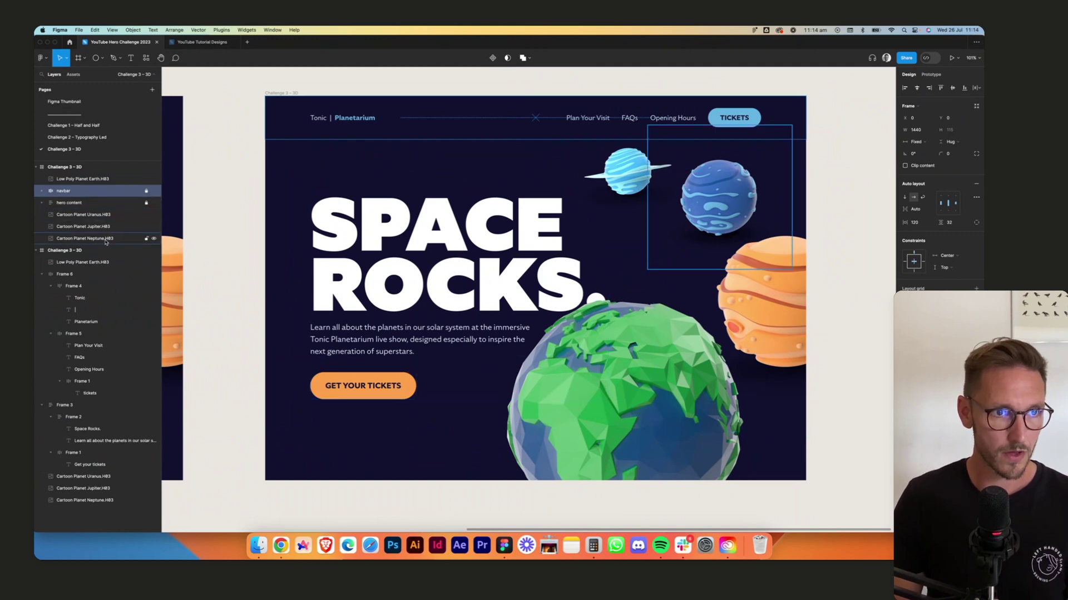
Group the Earth, Uranus, Jupiter and Neptune image layers in the duplicated frame.
left_click(84, 179)
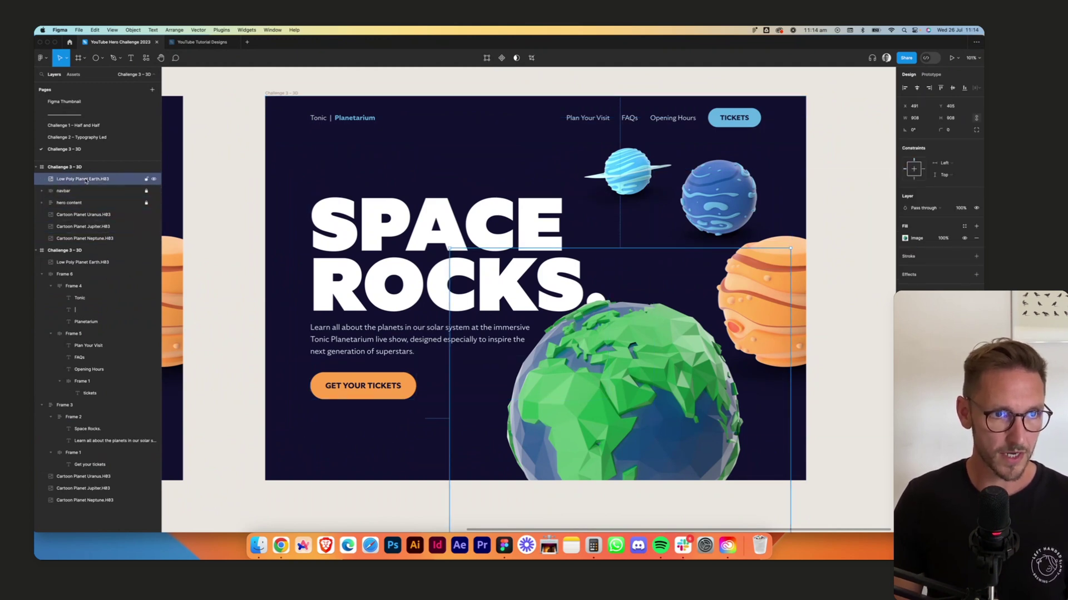
left_click(81, 215, "shift")
left_click(100, 227, "shift")
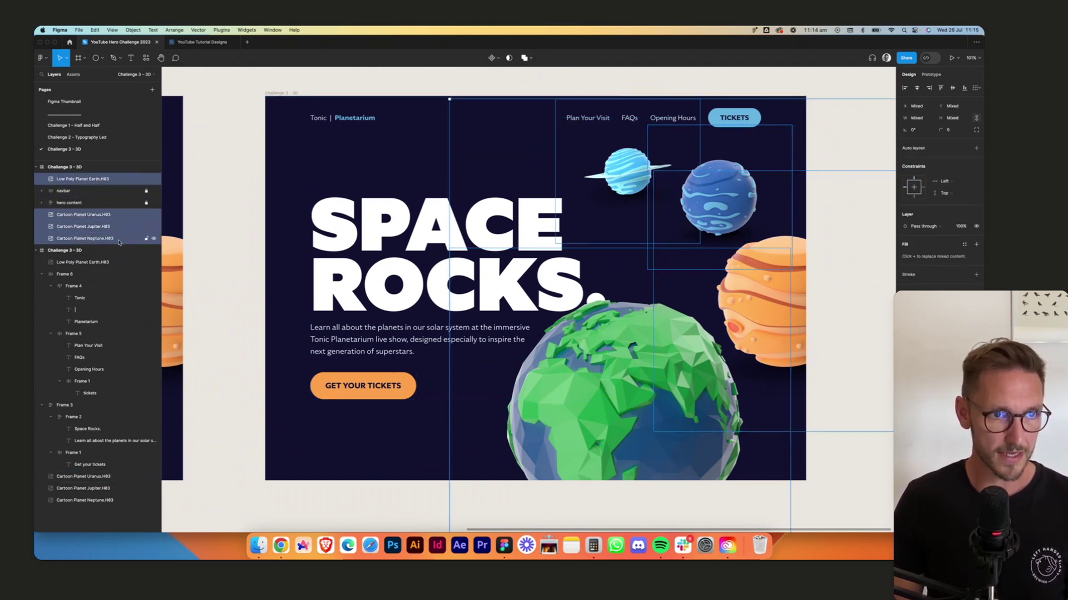
left_click(118, 239, "shift")
key("super+g")
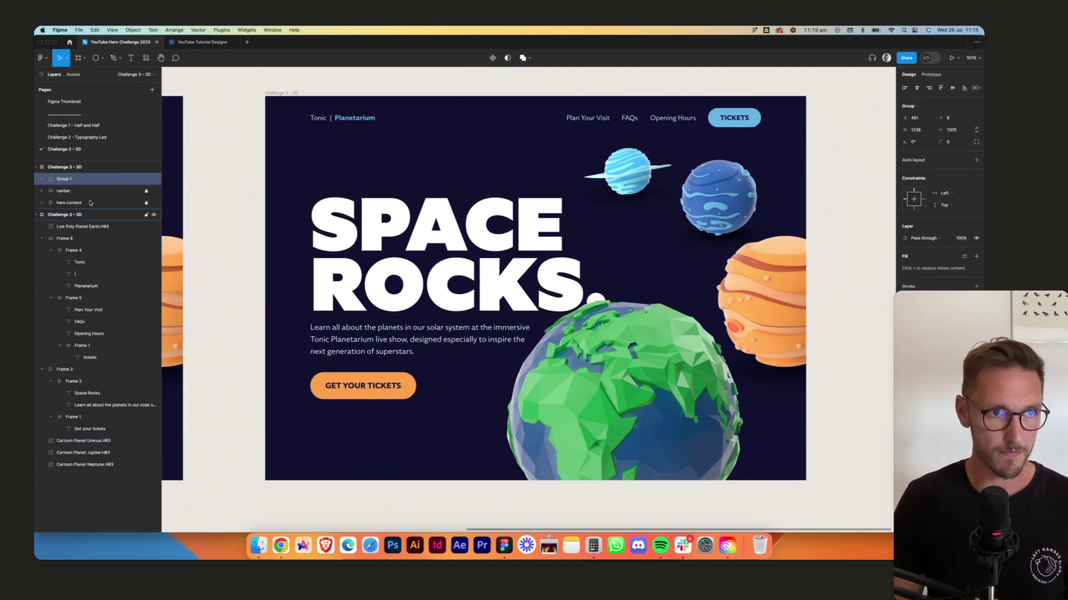
Rename the group of planet images as "planets" and lock it.
double_click(63, 179)
type("pla")
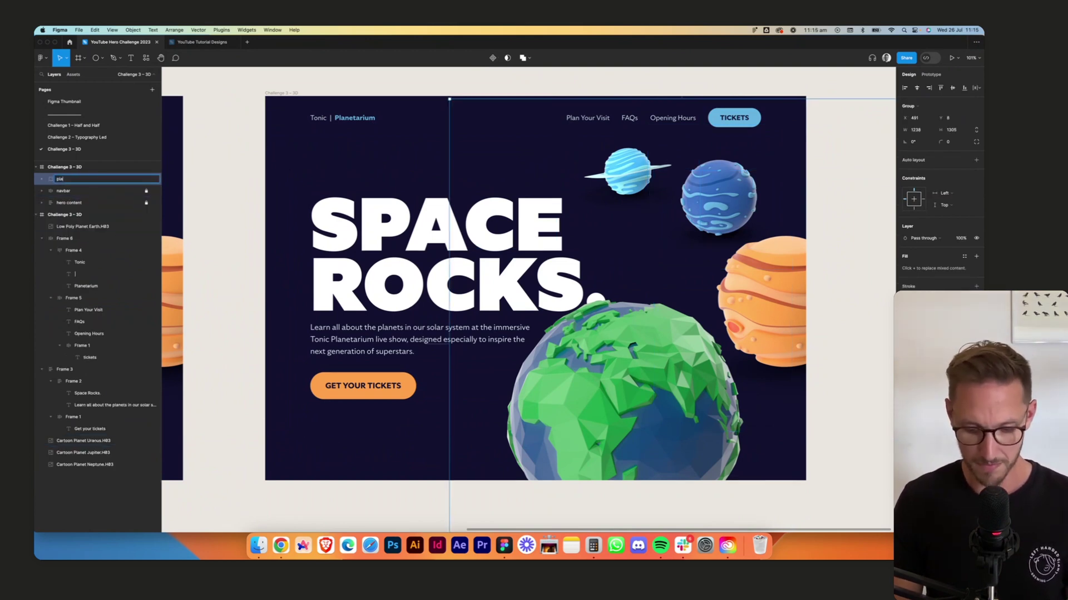
type("nets")
key("Return")
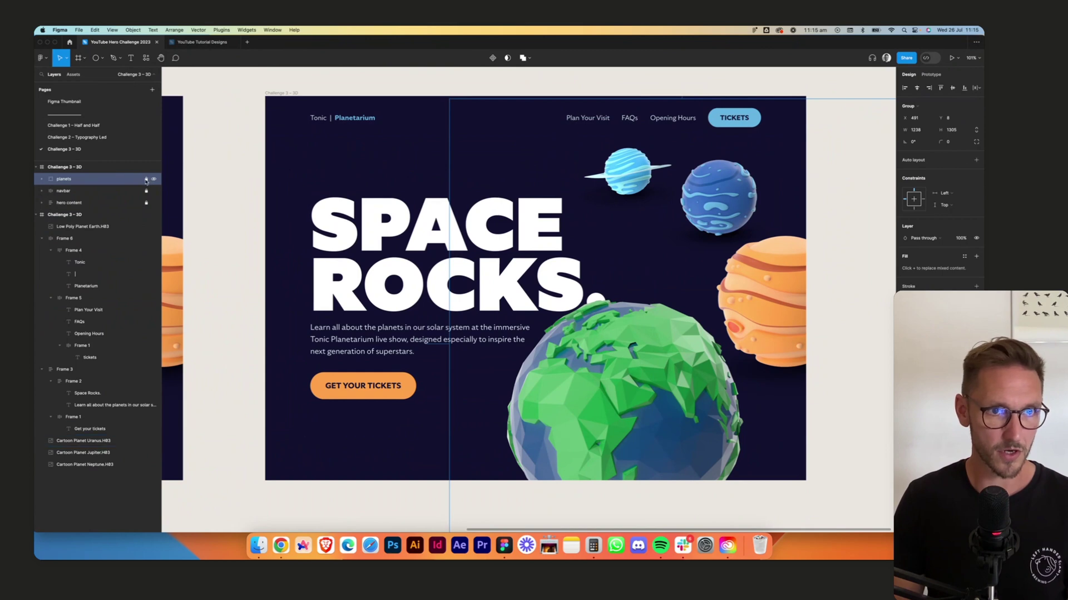
left_click(410, 88)
scroll(436, 91, "right", 1)
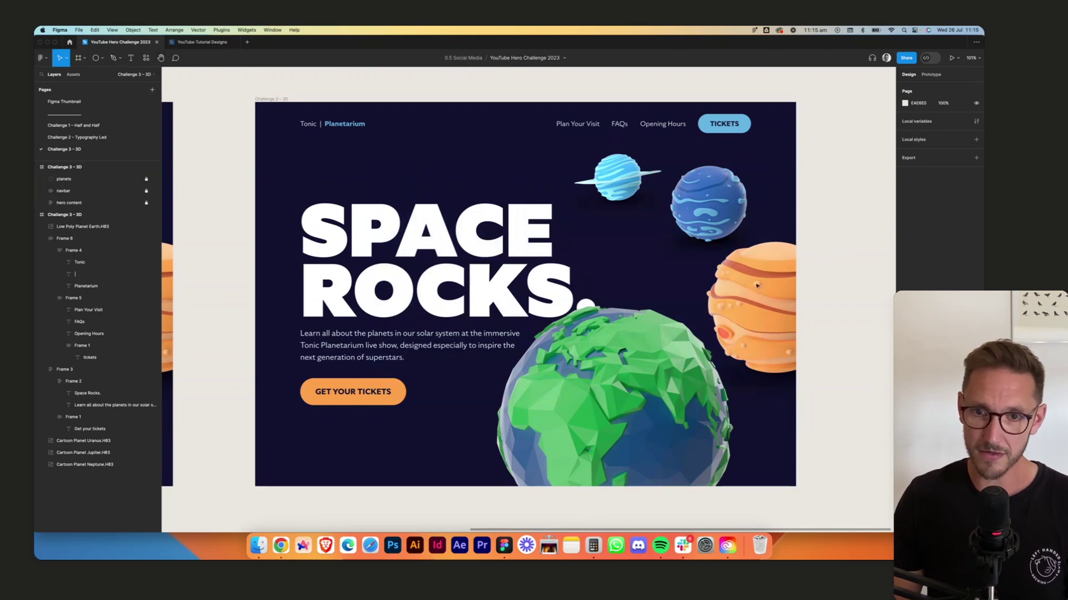
Draw a circle about 892 px wide around the planets and send it behind all other layers in the duplicated frame.
key("o")
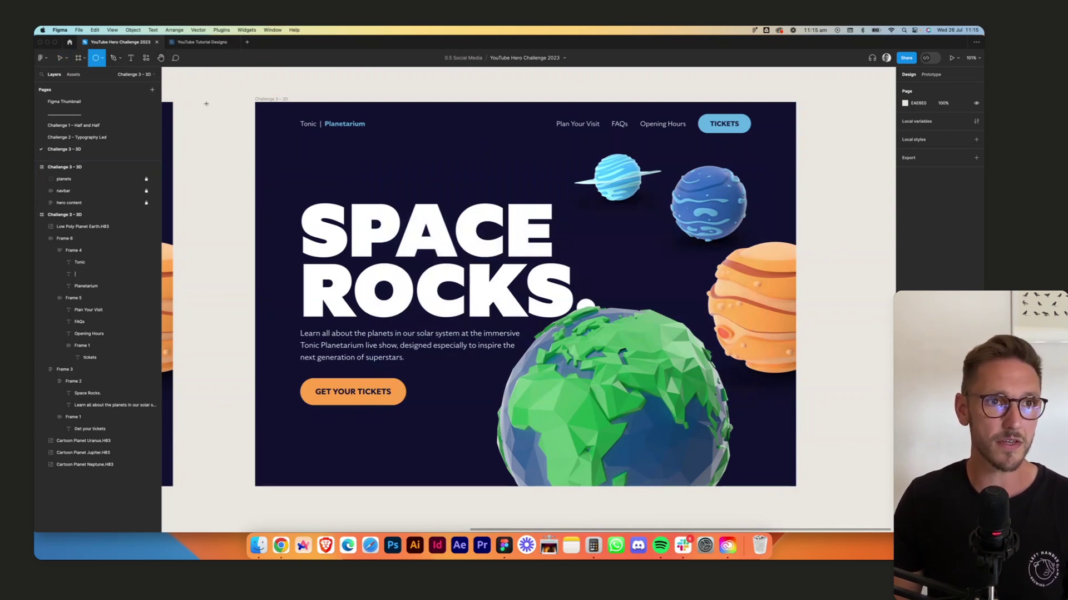
left_click_drag(627, 275, 793, 443)
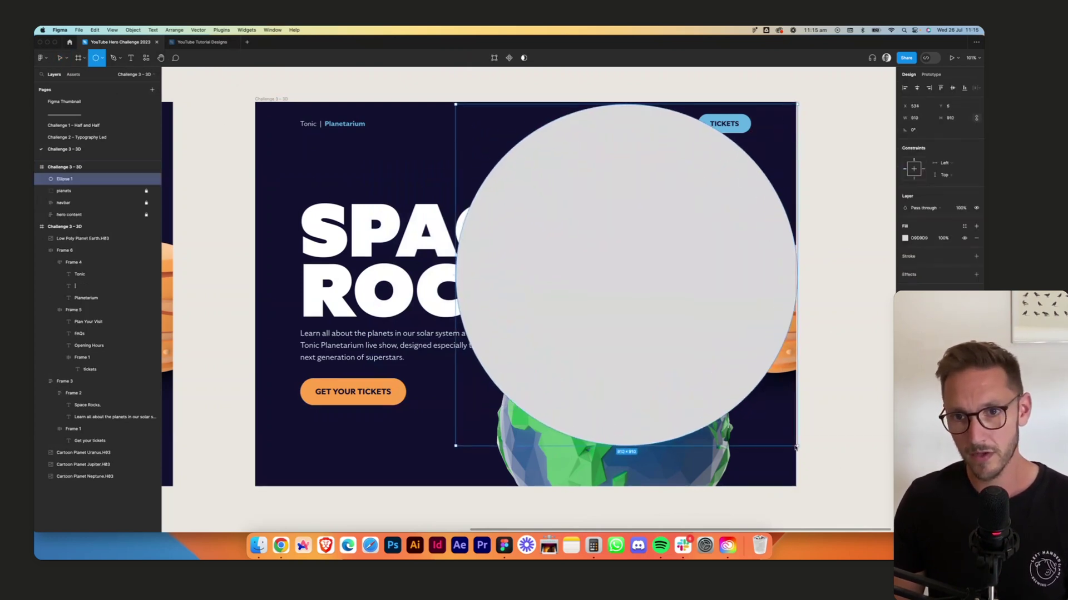
left_click_drag(654, 247, 699, 325)
key("super+alt+bracketleft")
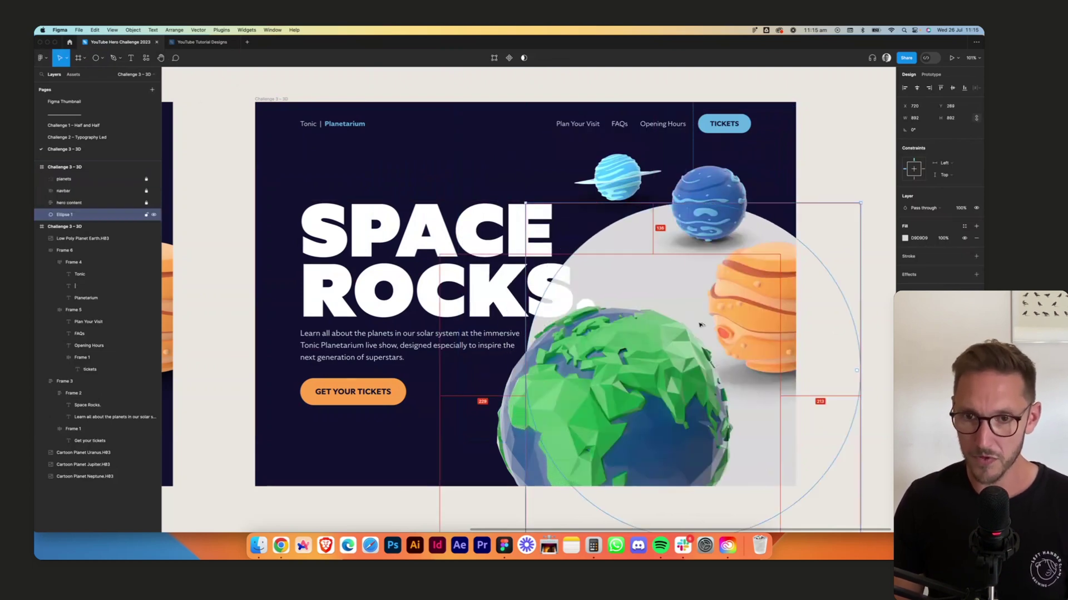
Change the background circle's solid fill to a radial gradient.
left_click(905, 238)
left_click(825, 255)
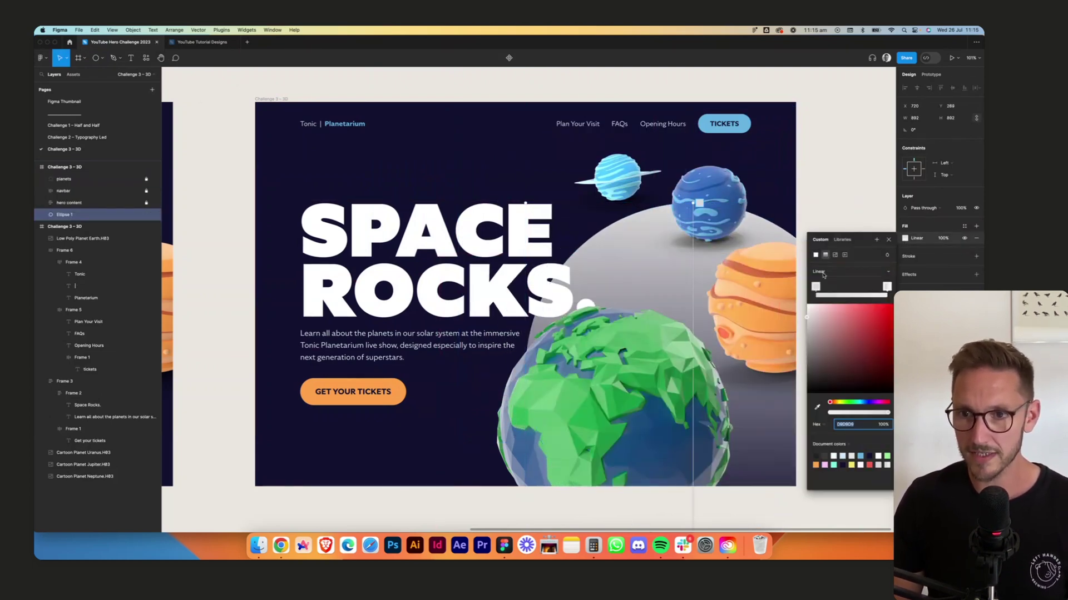
left_click(823, 274)
left_click(829, 283)
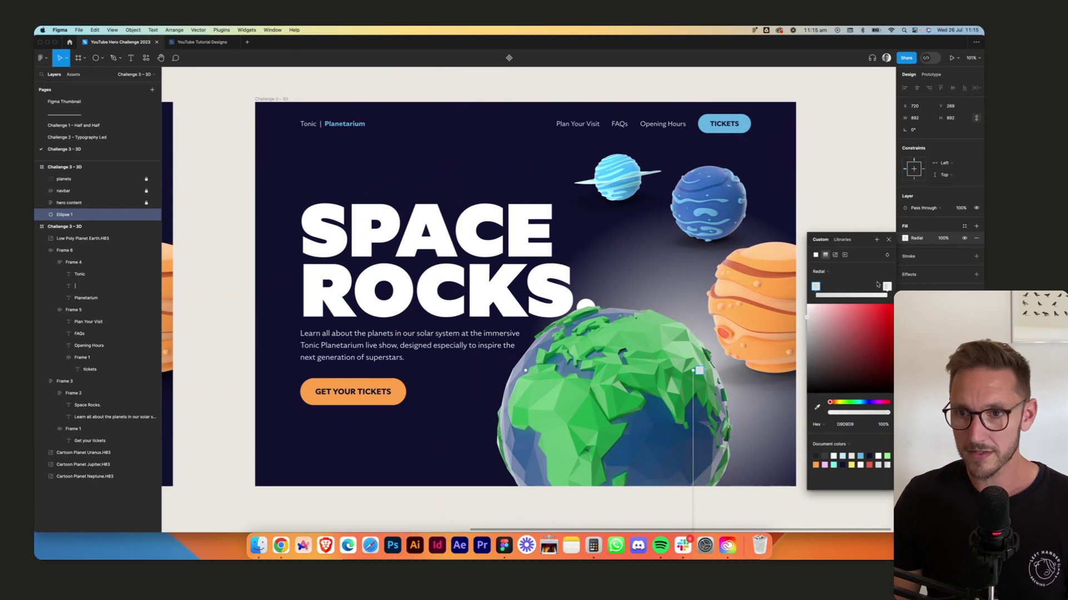
Set the outer stop of the circle's gradient to the dark navy sampled from the frame's background.
left_click(886, 286)
left_click(817, 407)
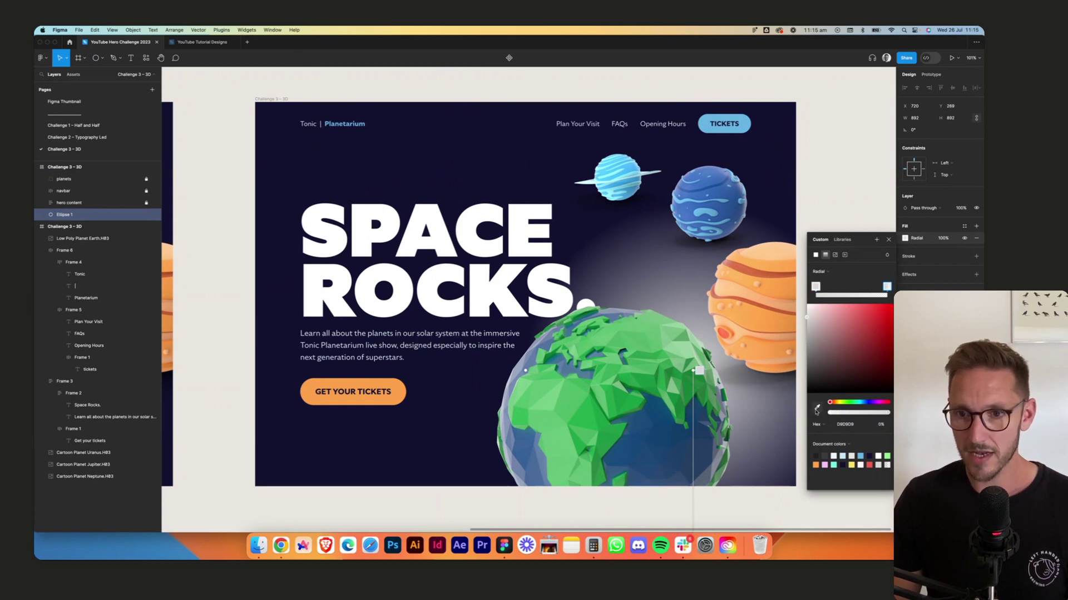
left_click(300, 442)
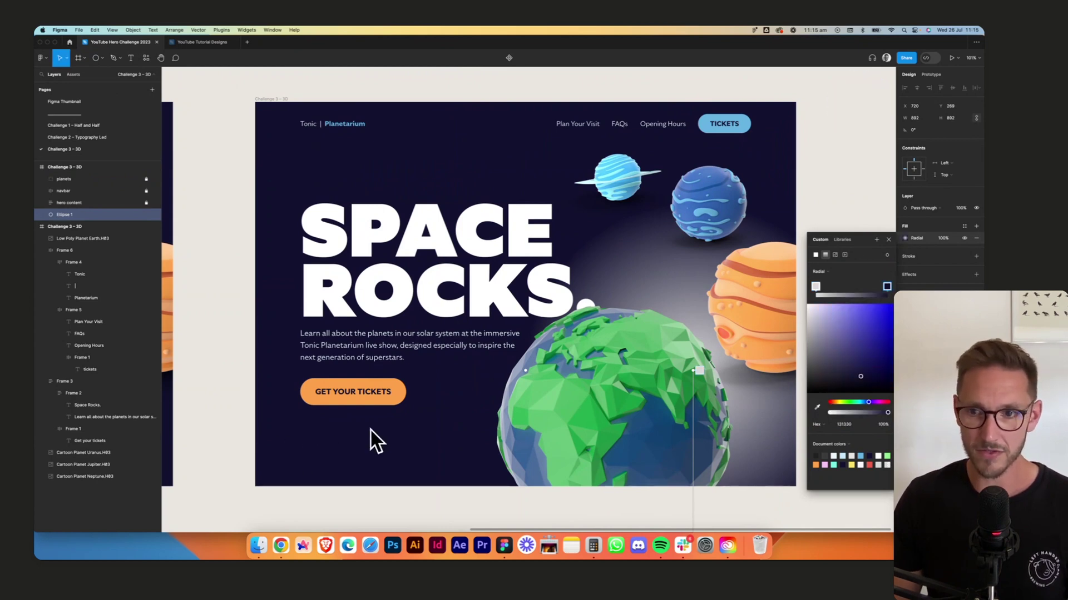
Sample the navy background for the gradient's inner stop and lighten it to 2C2C64.
left_click(816, 287)
left_click(818, 407)
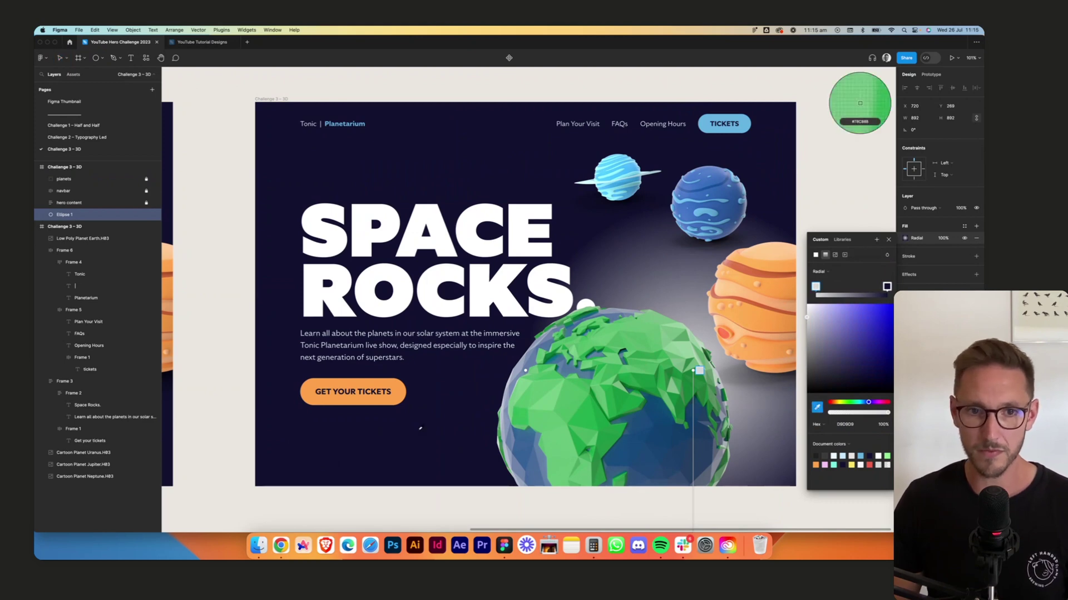
left_click(383, 440)
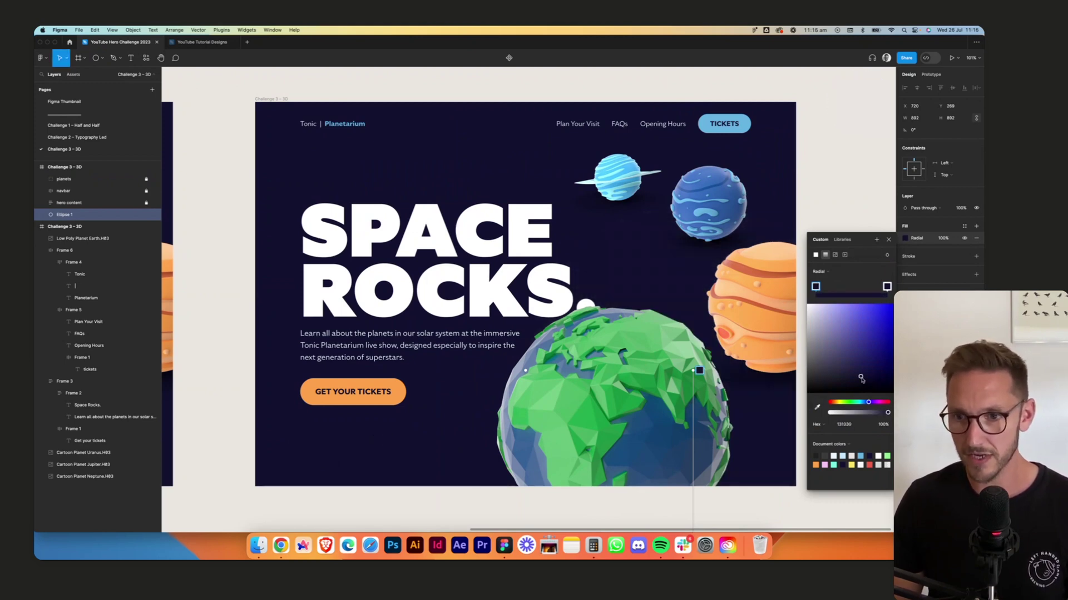
mouse_move(855, 368)
left_mouse_down()
mouse_move(847, 349)
mouse_move(857, 361)
left_mouse_up()
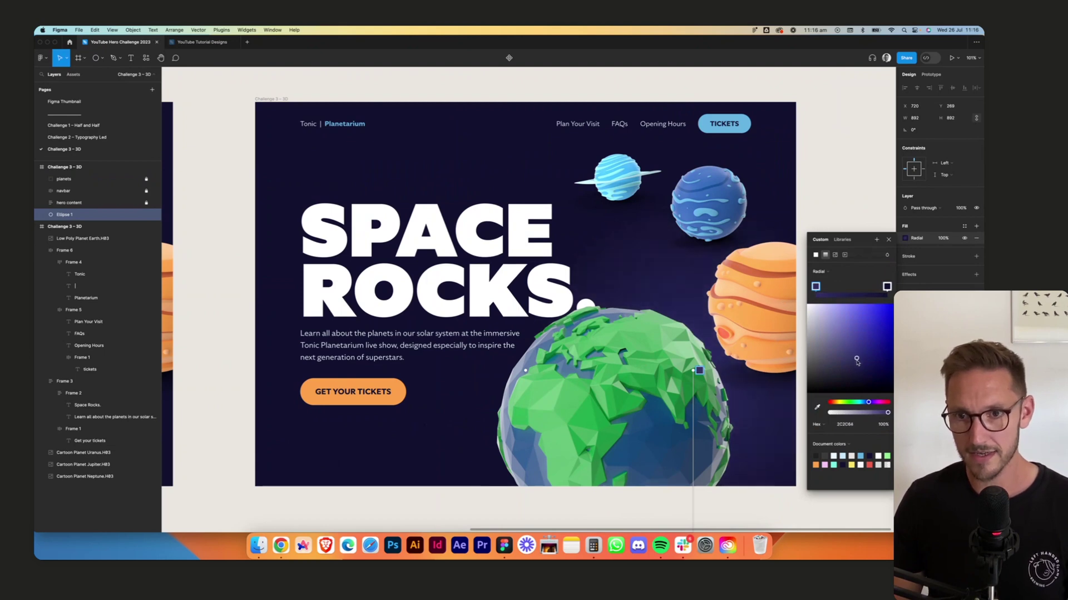
left_click(862, 167)
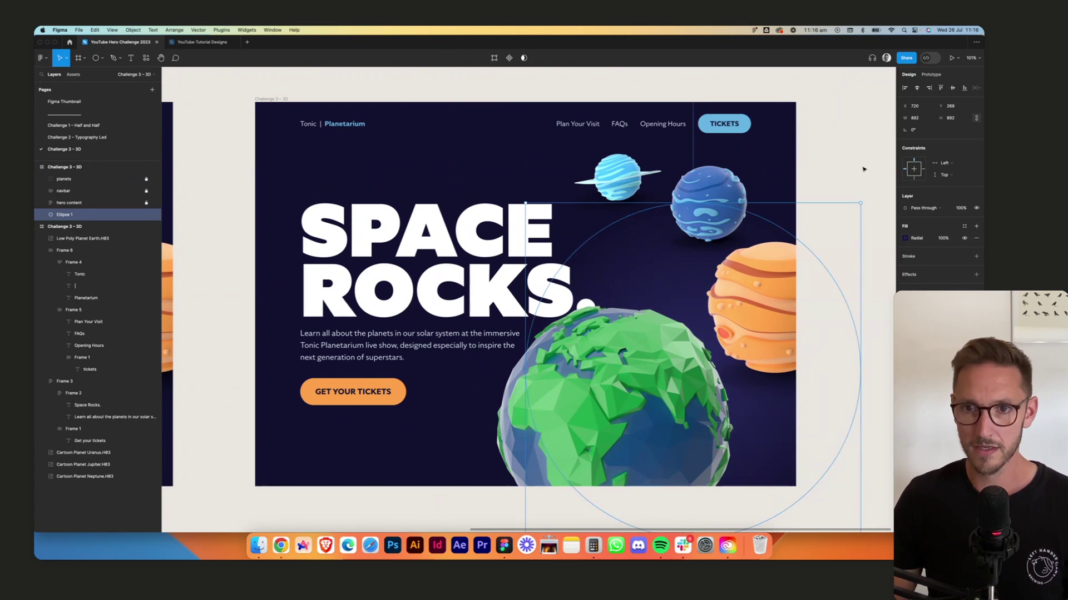
Enlarge the gradient circle to about 1121 px and reposition it behind the planets at about X 640, Y 135.
left_click(862, 169)
scroll(862, 169, "down", 3)
scroll(862, 169, "up", 2)
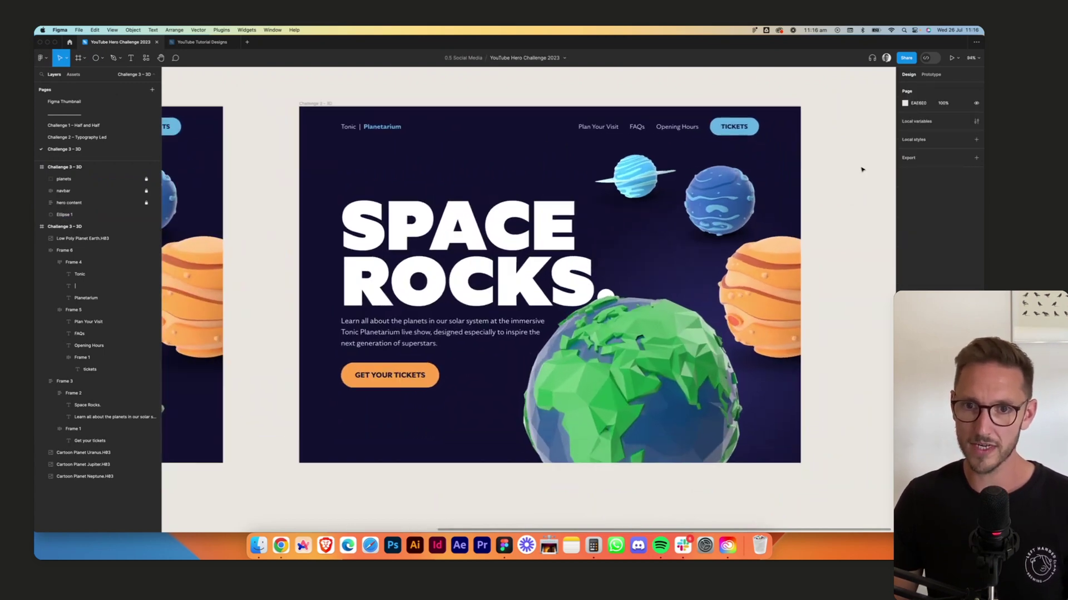
left_click(691, 266)
left_click_drag(548, 201, 469, 149)
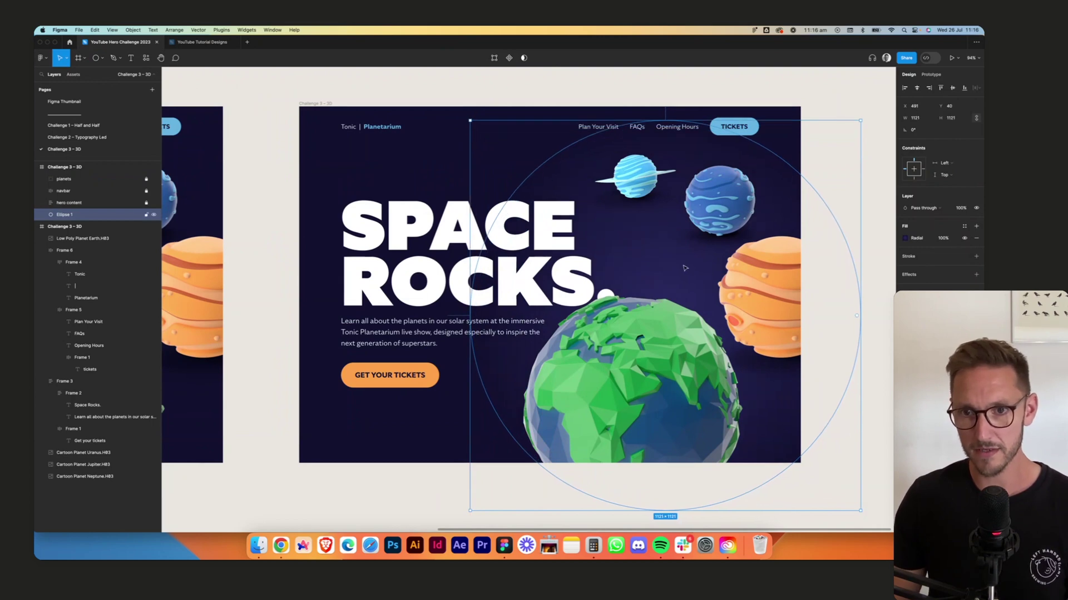
left_click_drag(663, 257, 692, 280)
left_click(552, 86)
Delete the original hero frame that has no gradient, keeping only the duplicated variant.
scroll(552, 87, "down", 3)
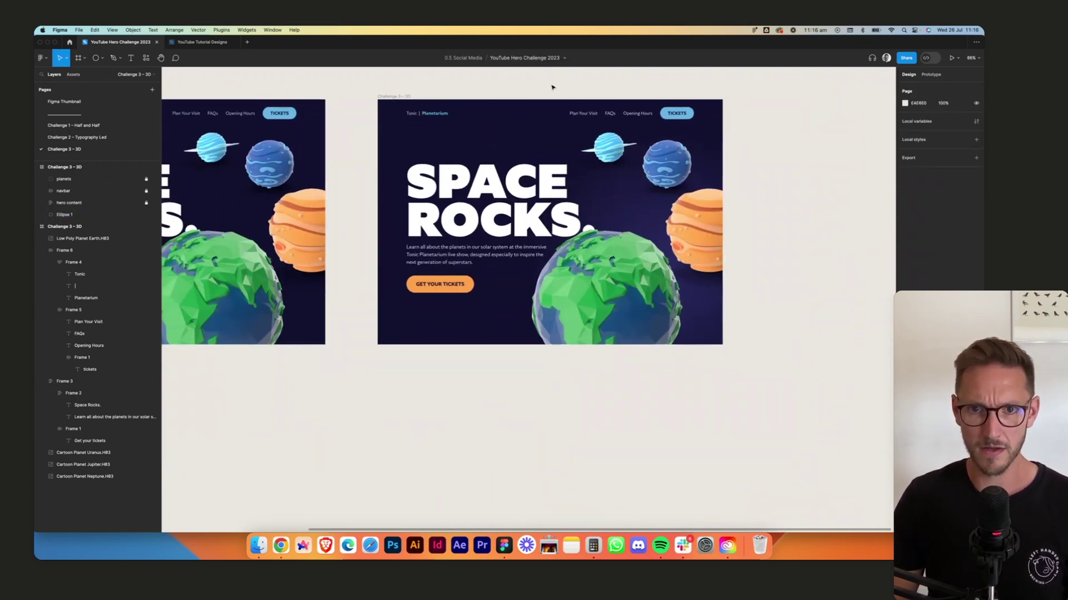
scroll(552, 87, "down", 1)
scroll(552, 87, "left", 10)
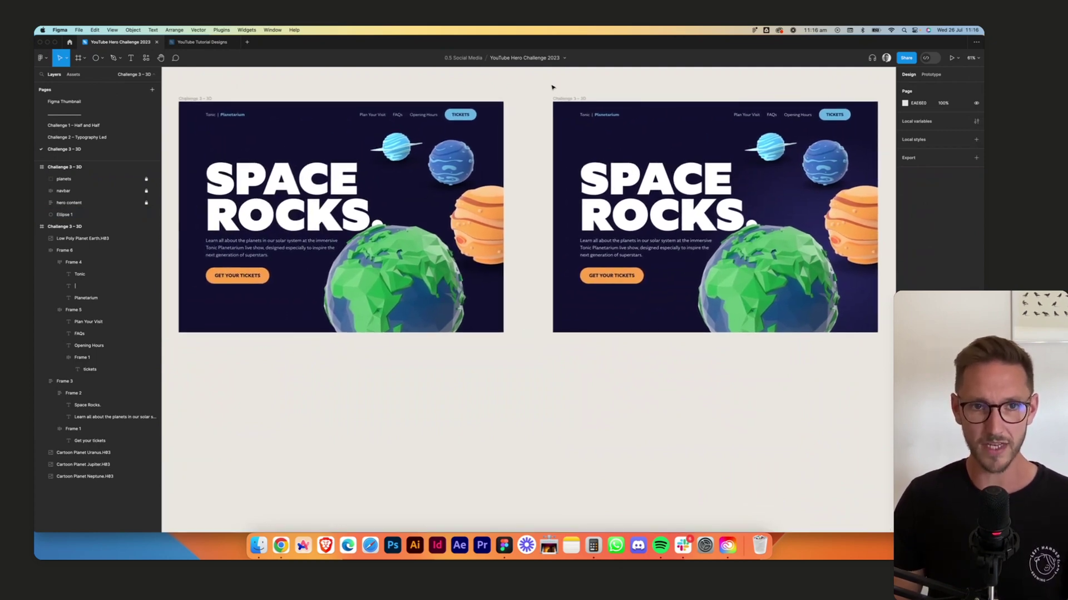
left_click(192, 98)
key("Delete")
scroll(548, 74, "right", 10)
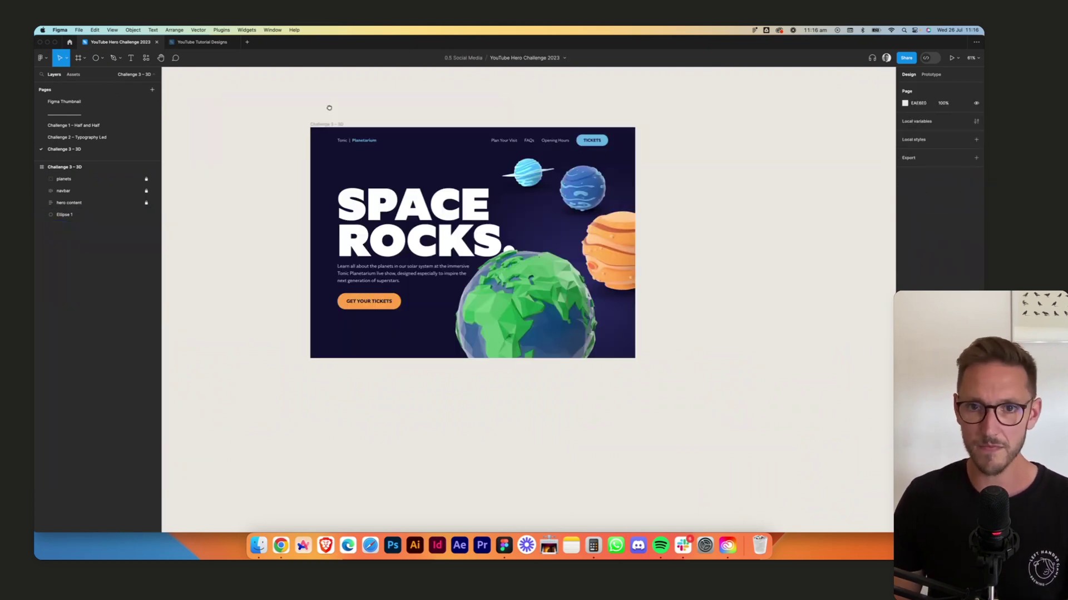
Rename the gradient circle's layer as "gradient" and lock it.
left_click(64, 214)
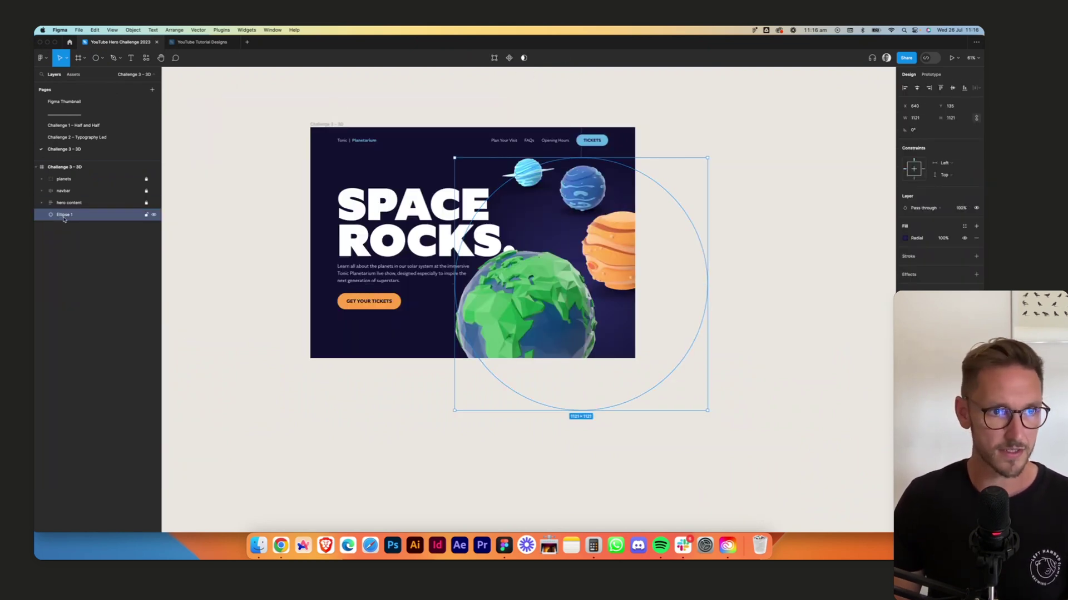
double_click(64, 216)
type("gradient")
key("Return")
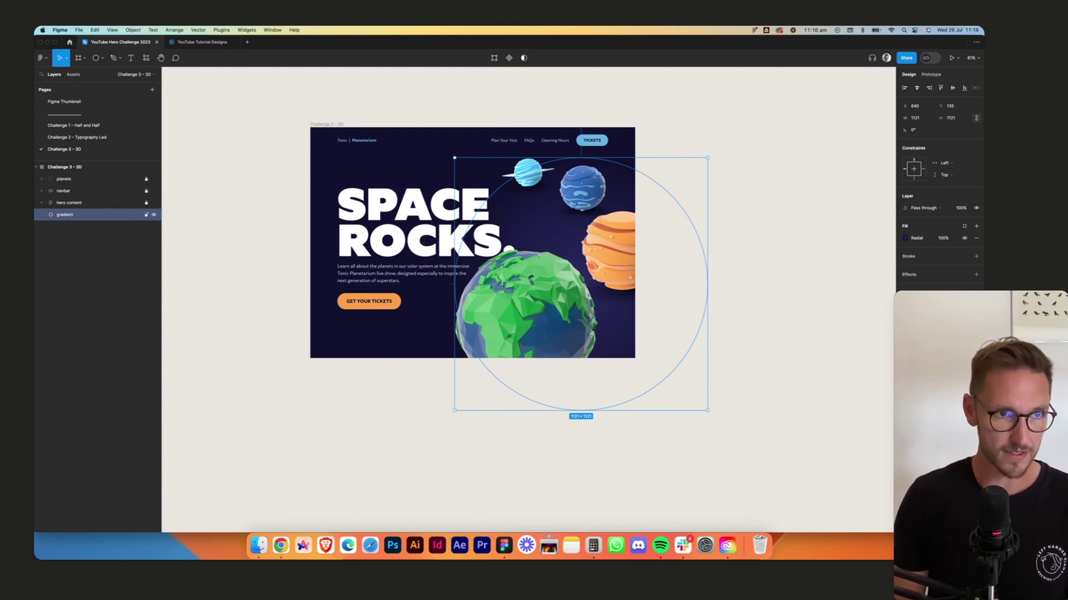
left_click(146, 215)
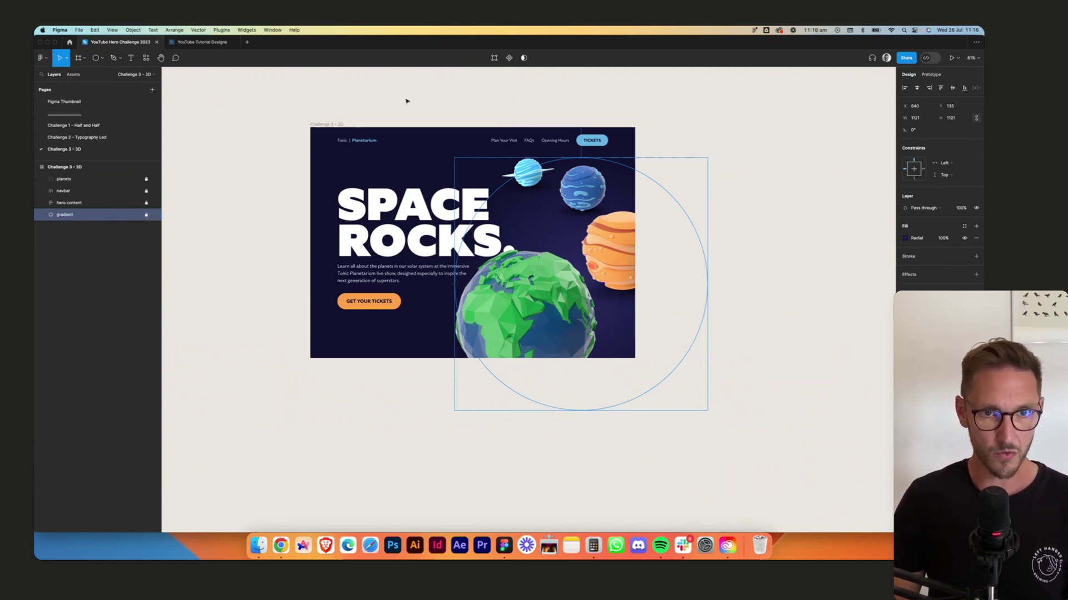
left_click(438, 112)
scroll(440, 115, "up", 3)
scroll(440, 115, "up", 3)
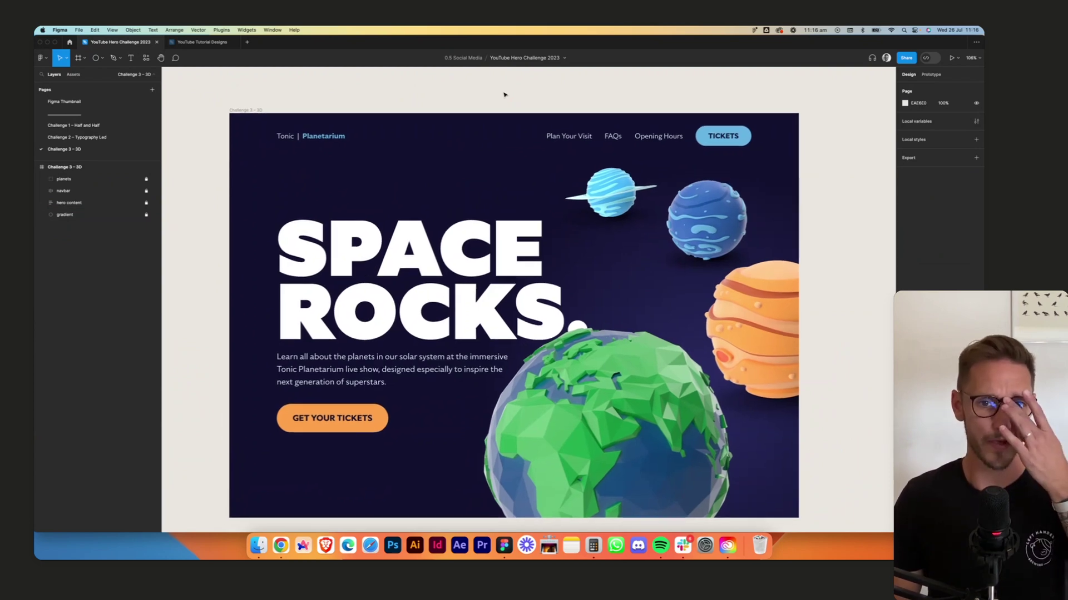
left_click(323, 370)
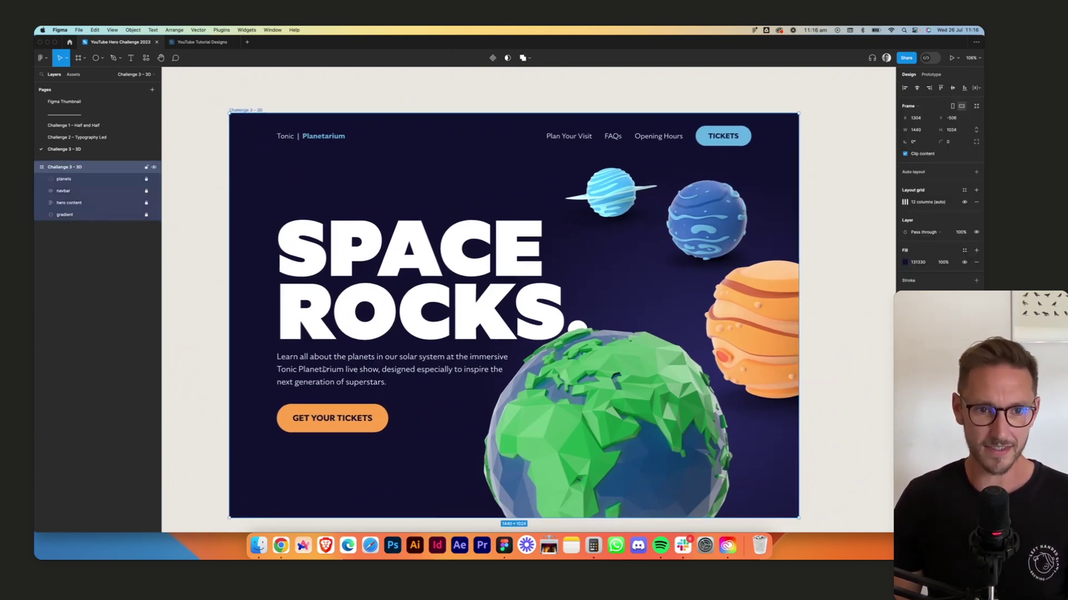
left_click(419, 100)
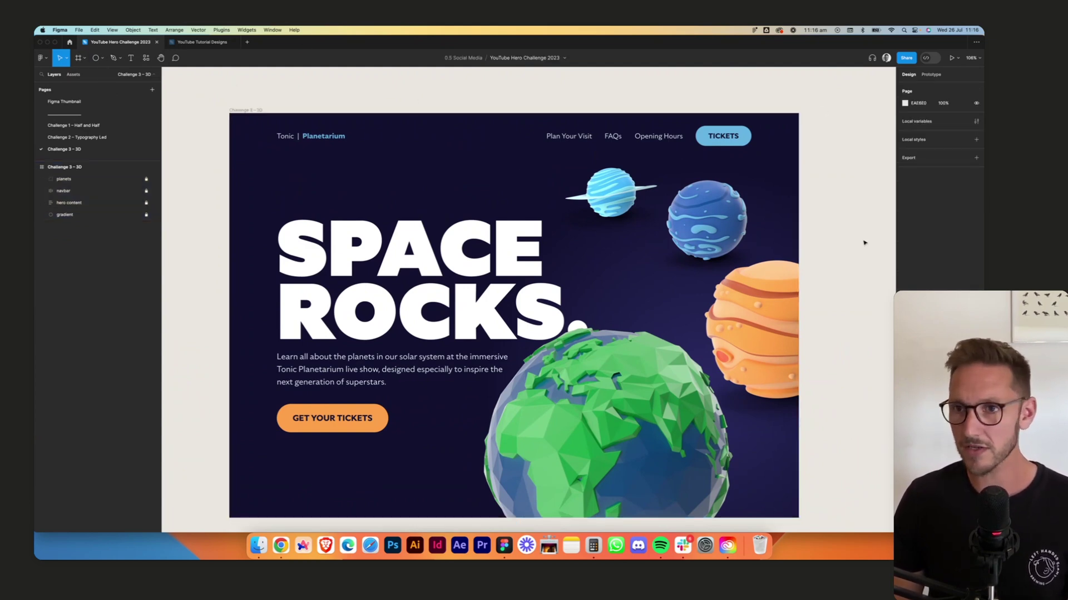
scroll(544, 110, "down", 1)
scroll(556, 105, "right", 1)
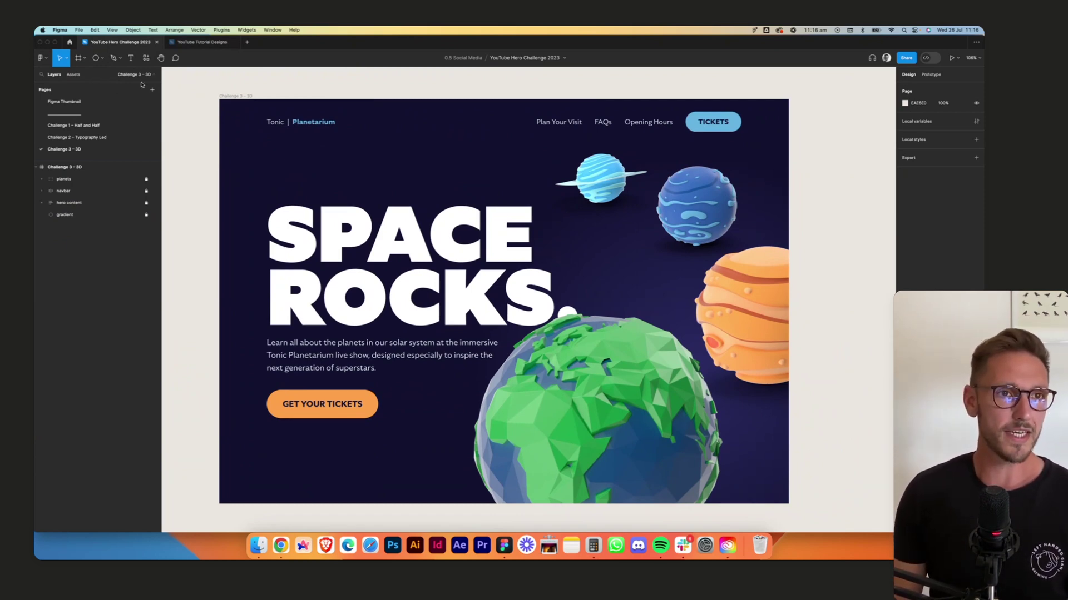
Draw a small circle about 15 px wide above the SPACE ROCKS headline and fill it with the headline's white.
left_click(103, 58)
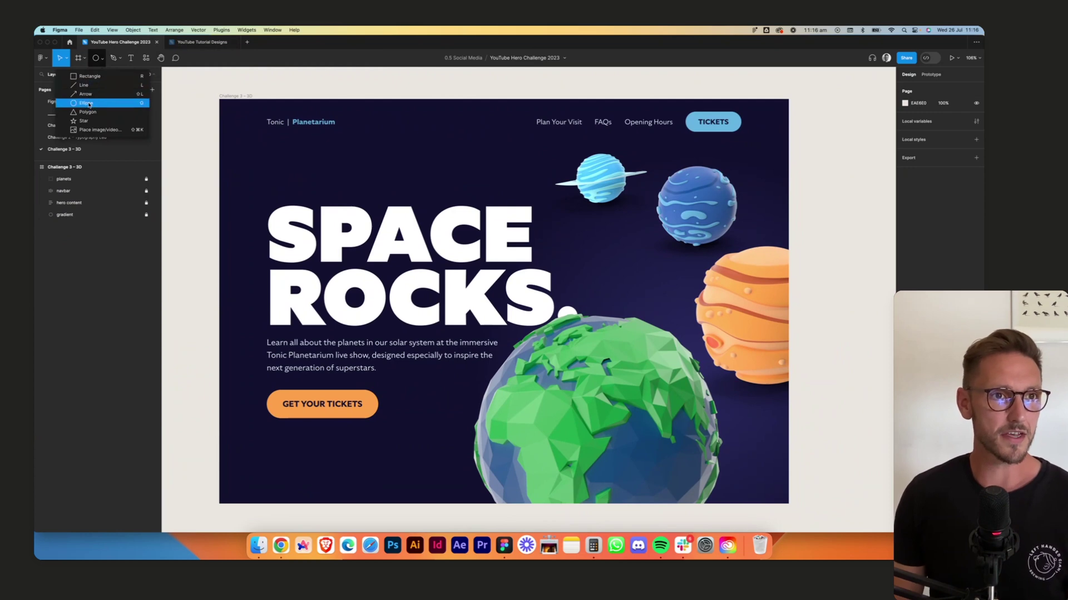
left_click(89, 104)
left_click_drag(414, 157, 420, 164)
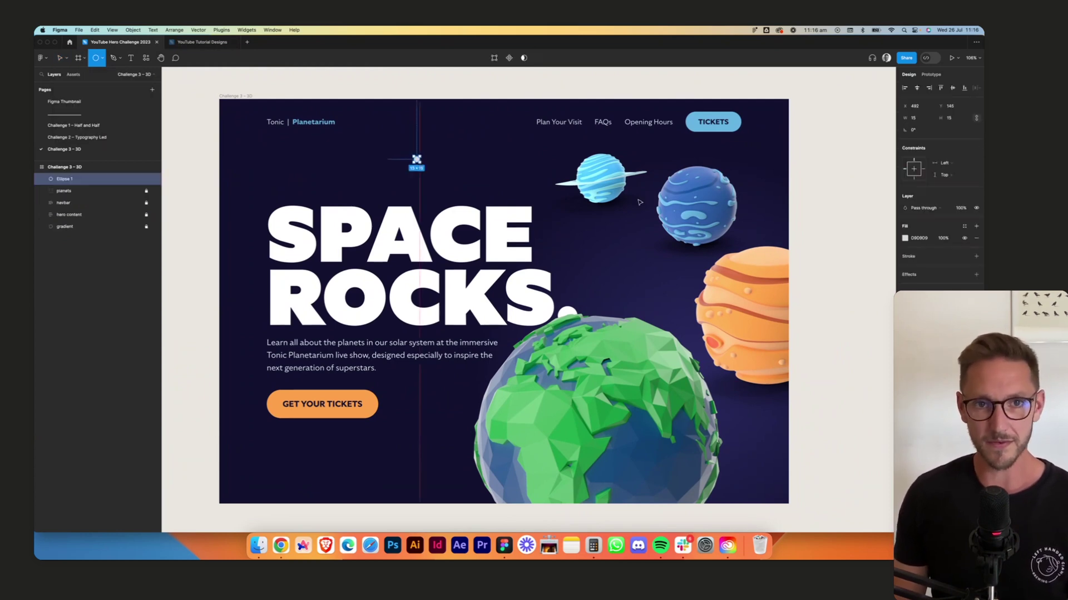
key("v")
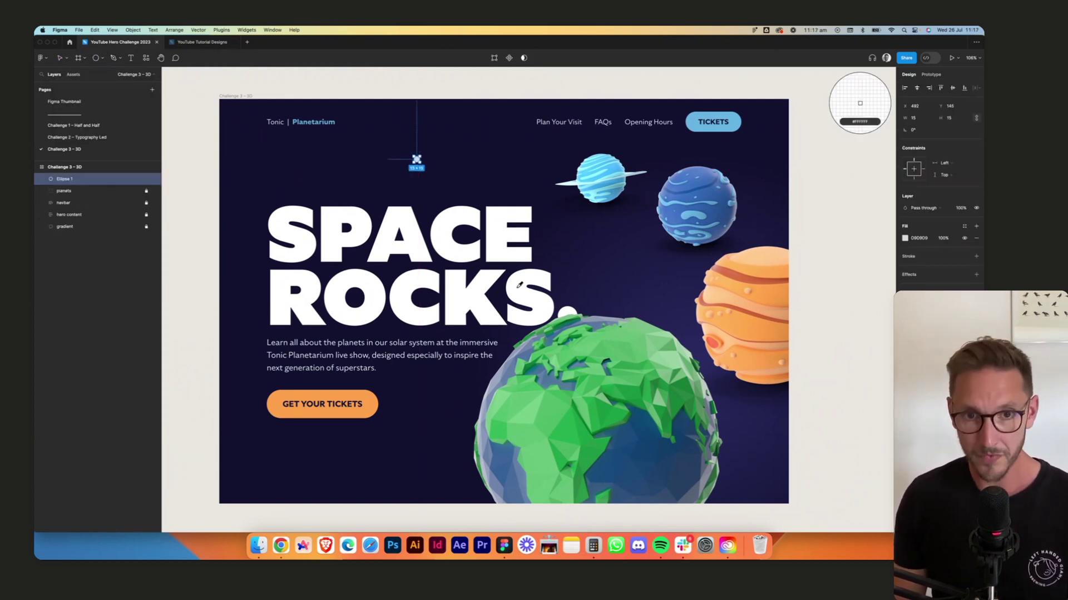
left_click(473, 156)
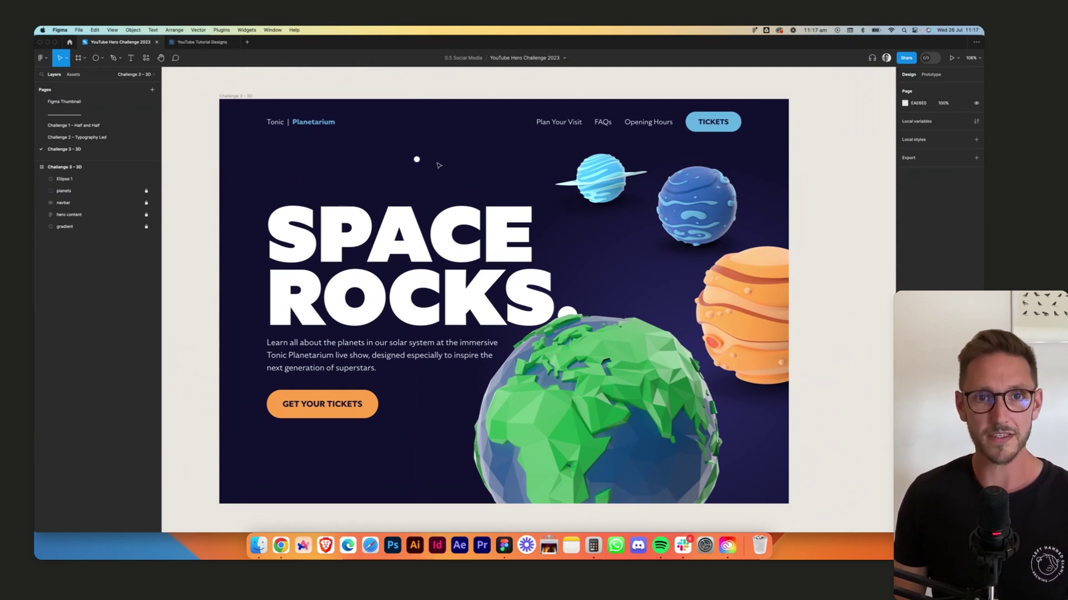
Set the white dot's size to 8 px.
left_click(417, 160)
left_click(923, 119)
type("12")
key("Return")
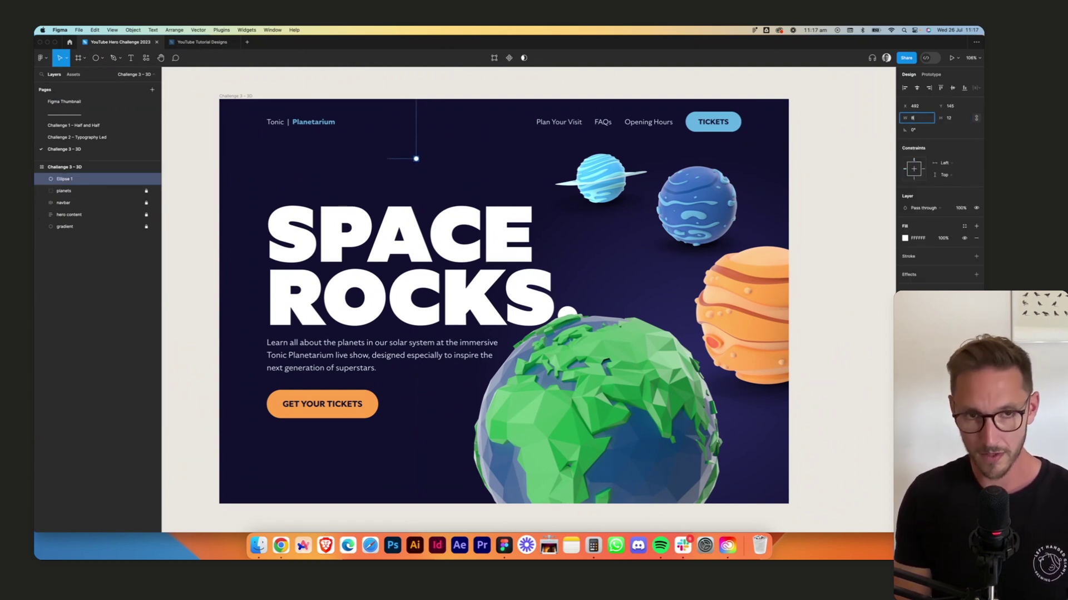
type("8")
key("Return")
left_click(507, 174)
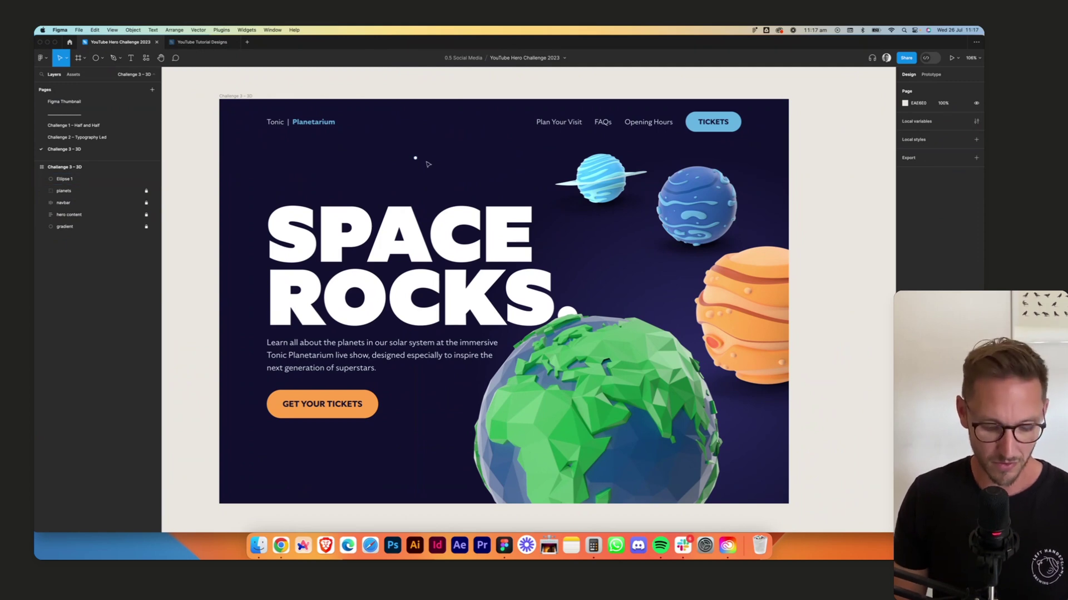
Scatter copies of the 8 px white dot across the frame's empty background areas as stars.
left_click_drag(415, 159, 780, 215)
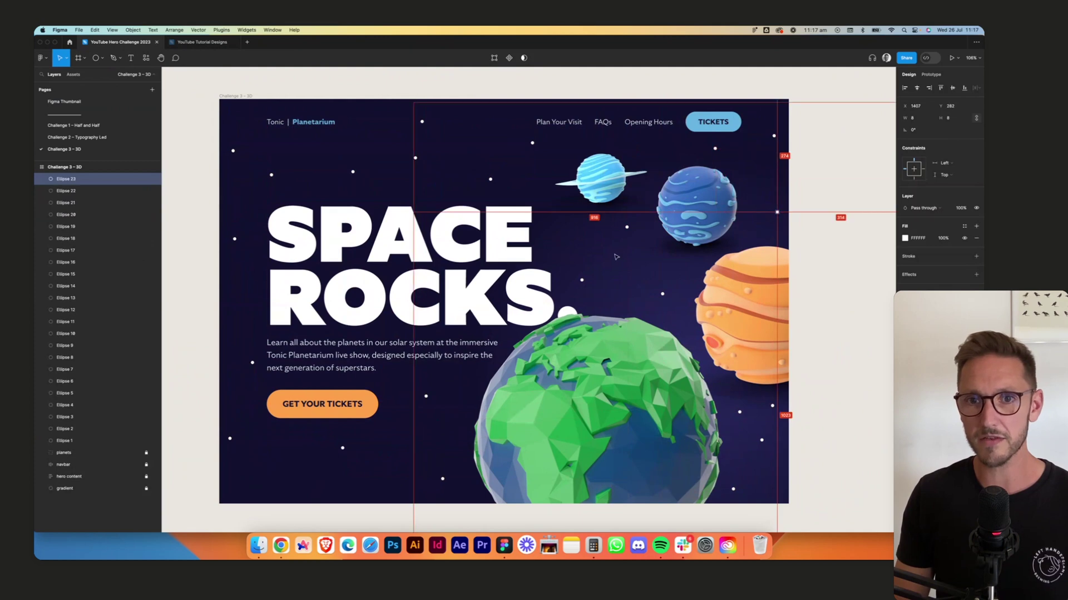
left_click(713, 302)
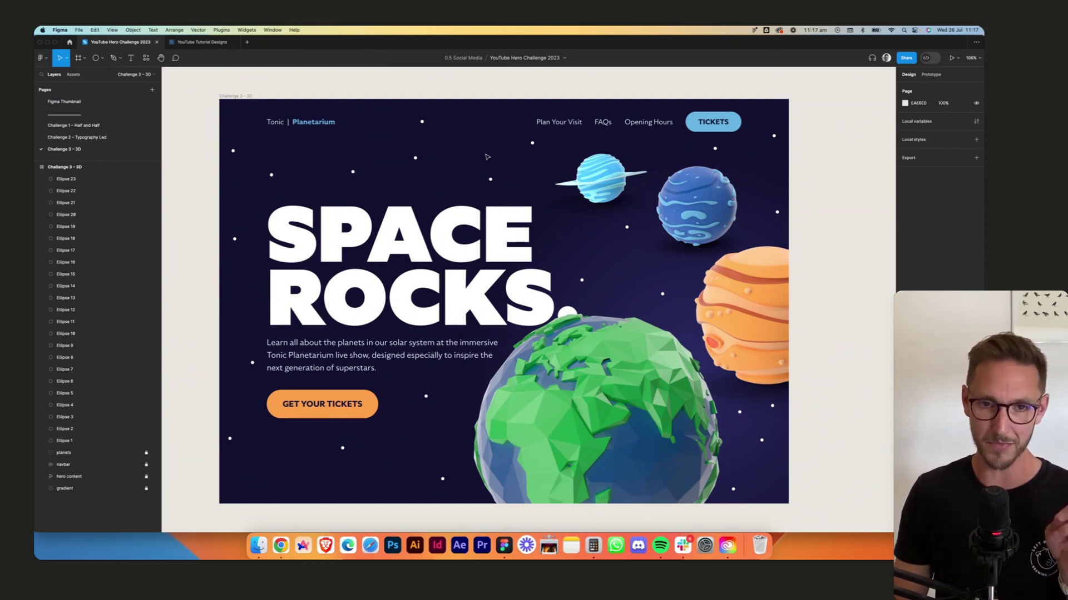
left_click_drag(490, 180, 460, 238)
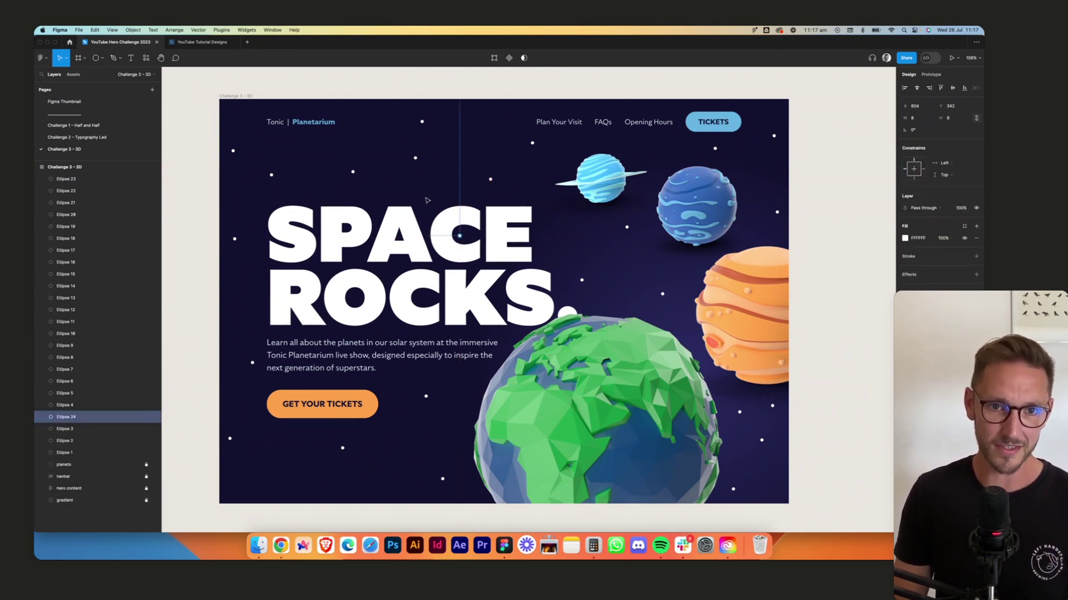
key("Escape")
left_click(461, 237)
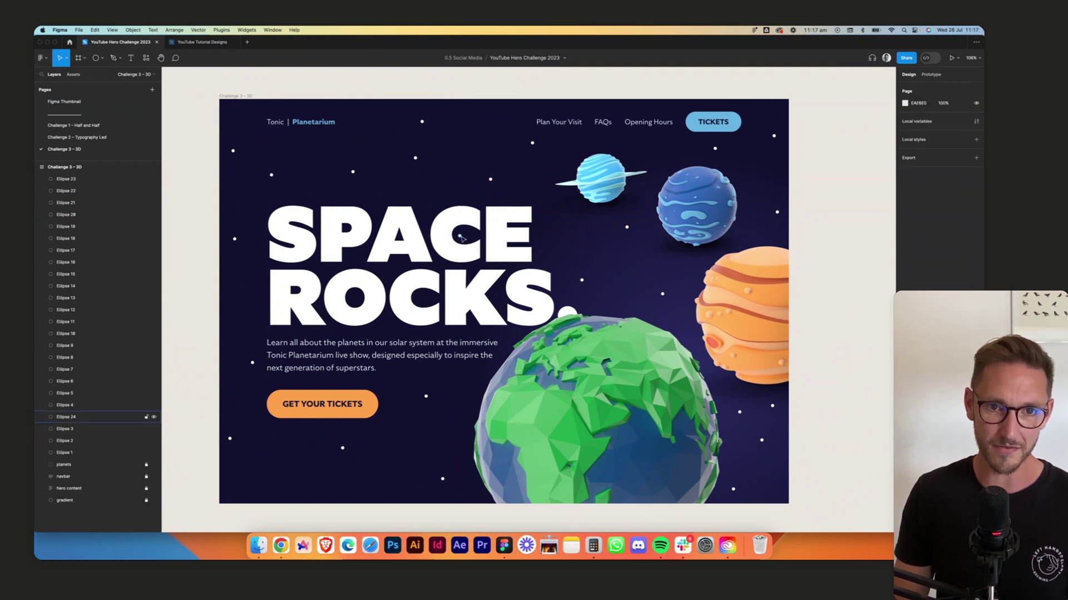
key("Delete")
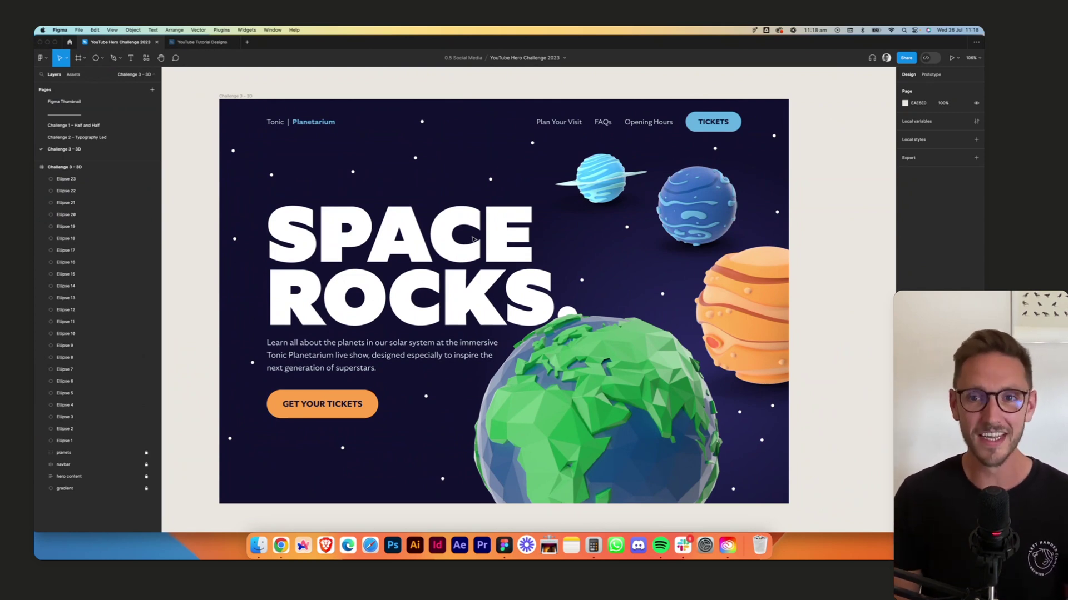
Resize the new star copy above the headline to 3 × 3 px.
scroll(473, 239, "right", 1)
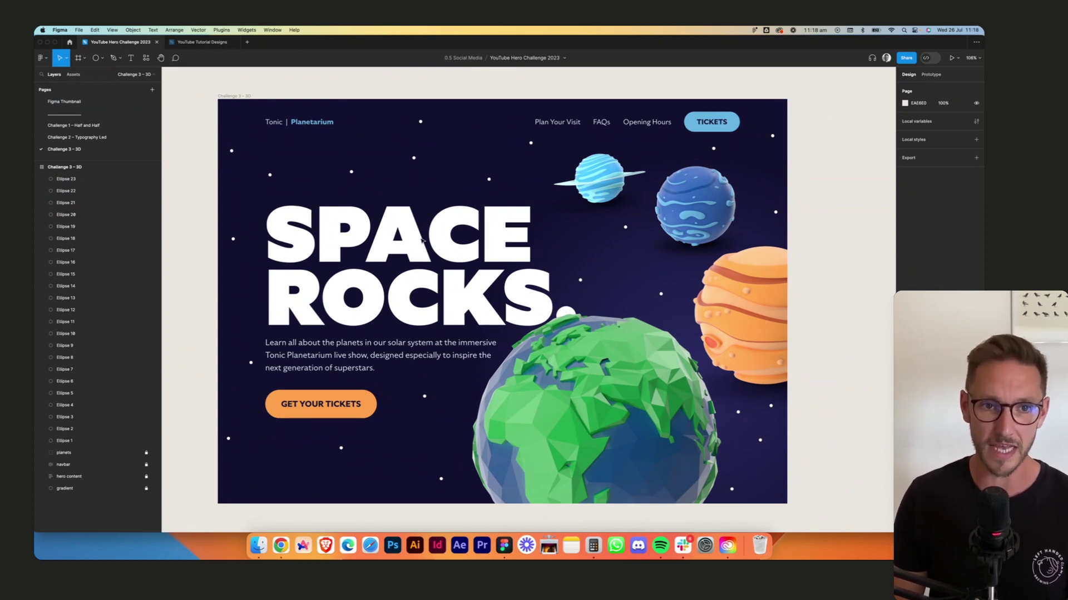
scroll(421, 227, "left", 1)
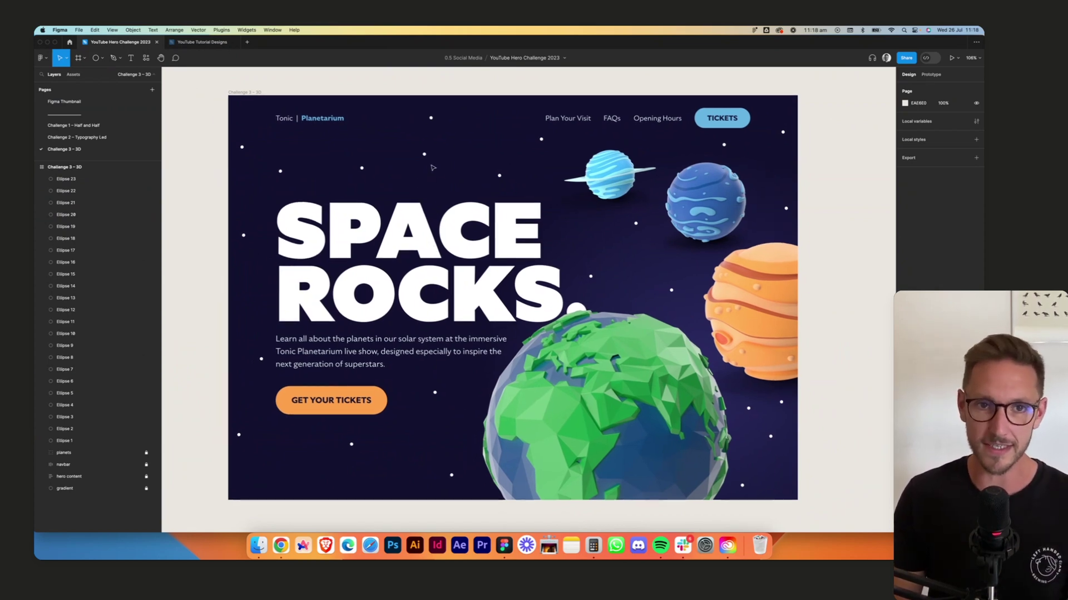
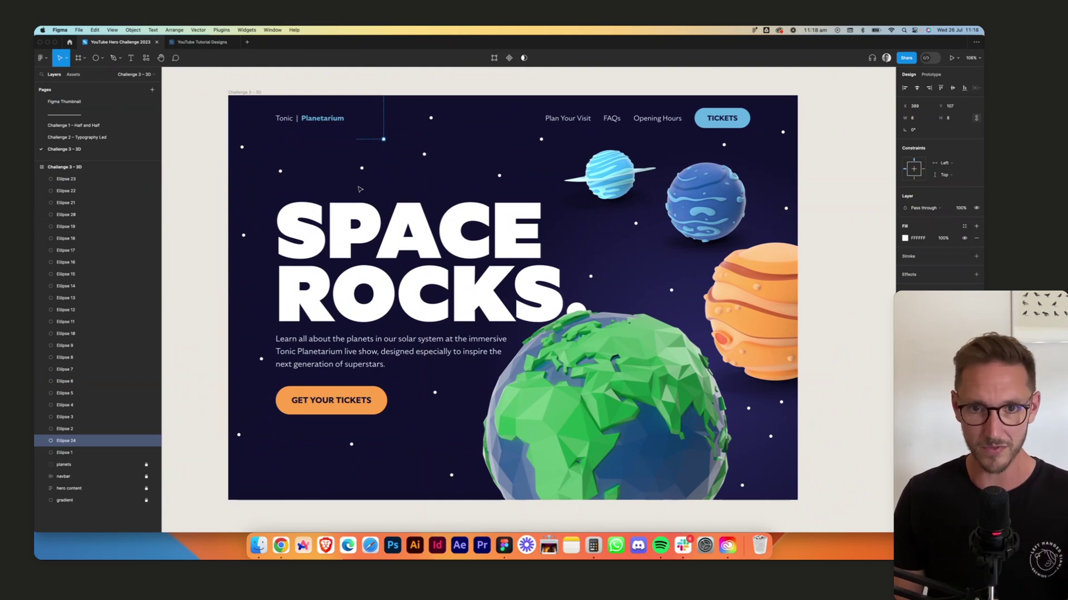
left_click(915, 119)
type("3")
key("Tab")
type("3")
left_click(397, 189)
Scatter copies of the 3 px star around the frame, with small clusters beside Earth and below the ringed planet.
left_click_drag(382, 137, 388, 464, "alt")
left_click_drag(446, 440, 759, 225, "alt")
left_click_drag(759, 225, 756, 433, "alt")
left_click_drag(756, 433, 758, 425)
left_click_drag(758, 424, 765, 424, "alt")
left_click_drag(766, 424, 763, 482, "alt")
left_click_drag(764, 482, 612, 241)
left_click(630, 243)
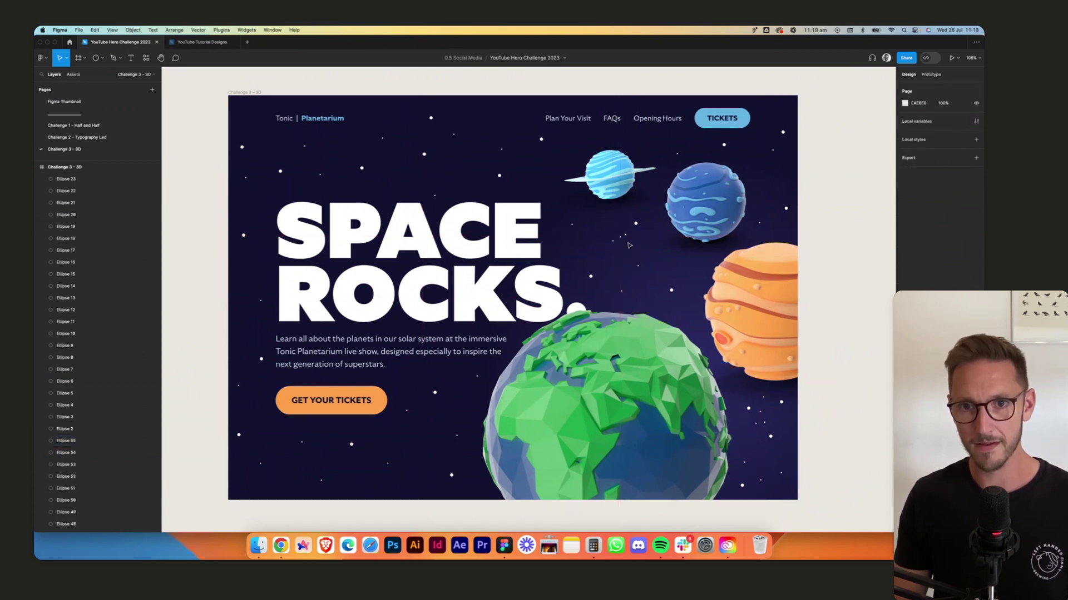
Examine the small star cluster below the ringed planet and the whole hero composition with the interface hidden.
scroll(632, 245, "up", 10)
left_click(567, 217)
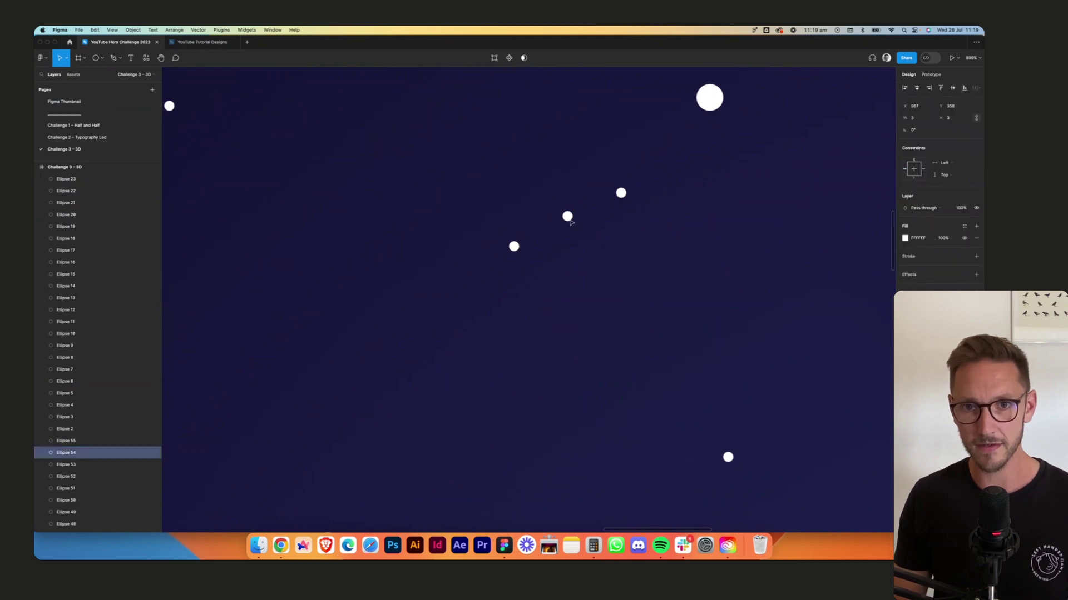
key("Escape")
scroll(667, 262, "down", 10)
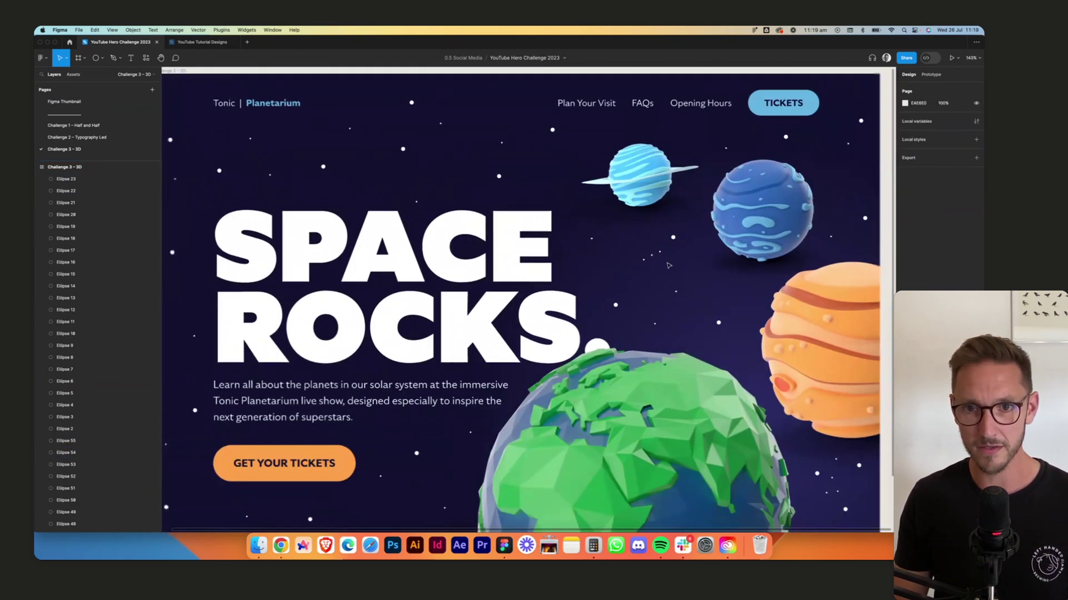
scroll(668, 265, "down", 1)
scroll(668, 265, "up", 1)
left_click_drag(856, 275, 870, 246)
scroll(810, 262, "up", 1)
key("super+backslash")
scroll(812, 264, "up", 3)
scroll(813, 265, "up", 1)
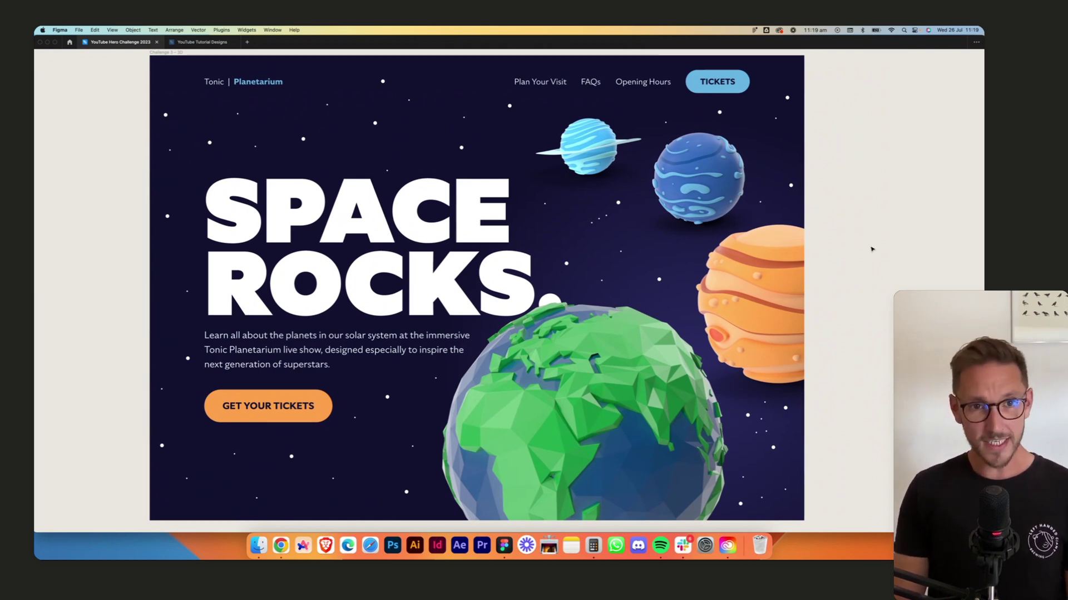
key("super+backslash")
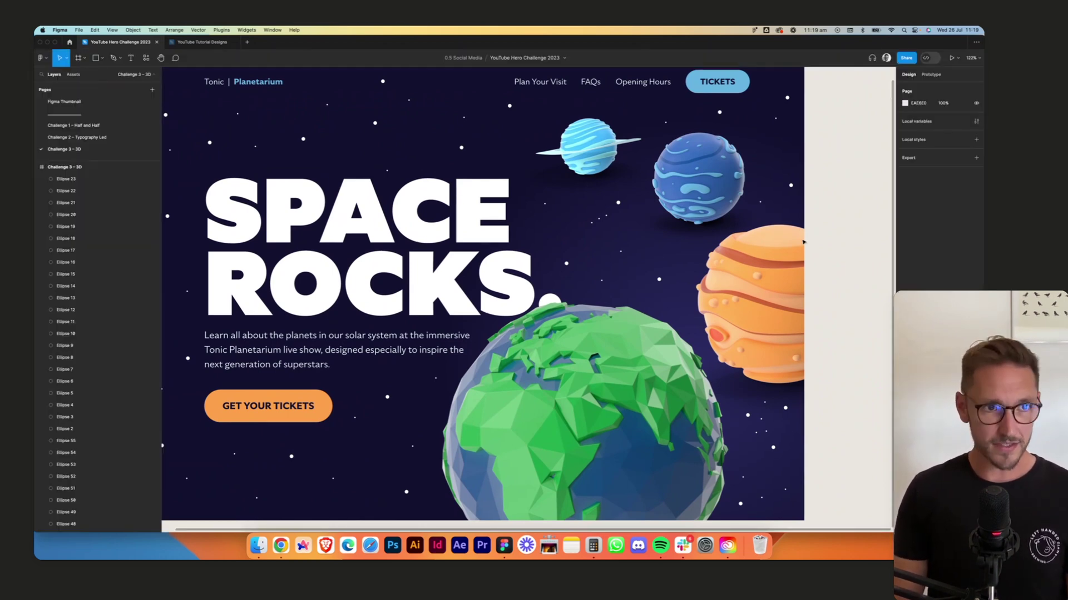
Select all the star ellipses in the Challenge 3 – 3D frame and group them.
left_click(83, 180)
scroll(510, 232, "down", 2)
scroll(510, 232, "down", 3)
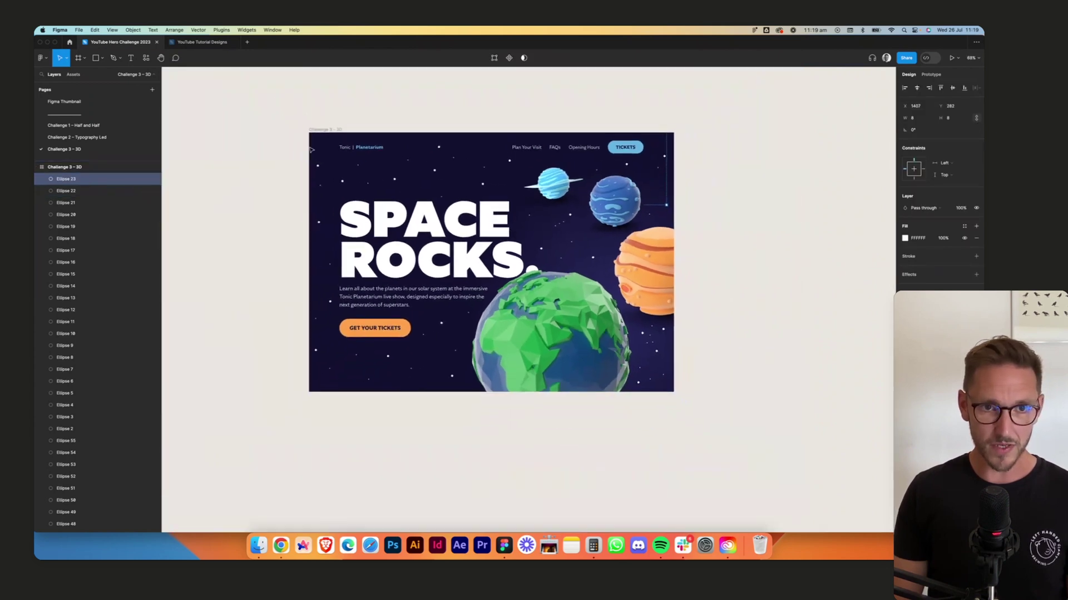
left_click_drag(315, 147, 674, 389)
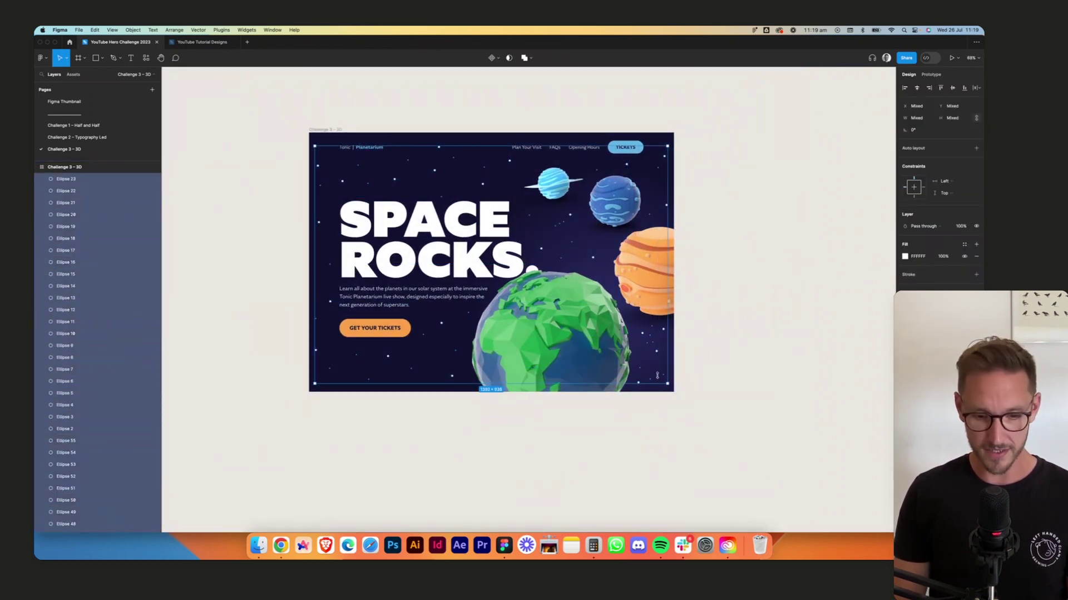
key("super+g")
Rename the new group of ellipses as "stars" and lock it.
double_click(78, 181)
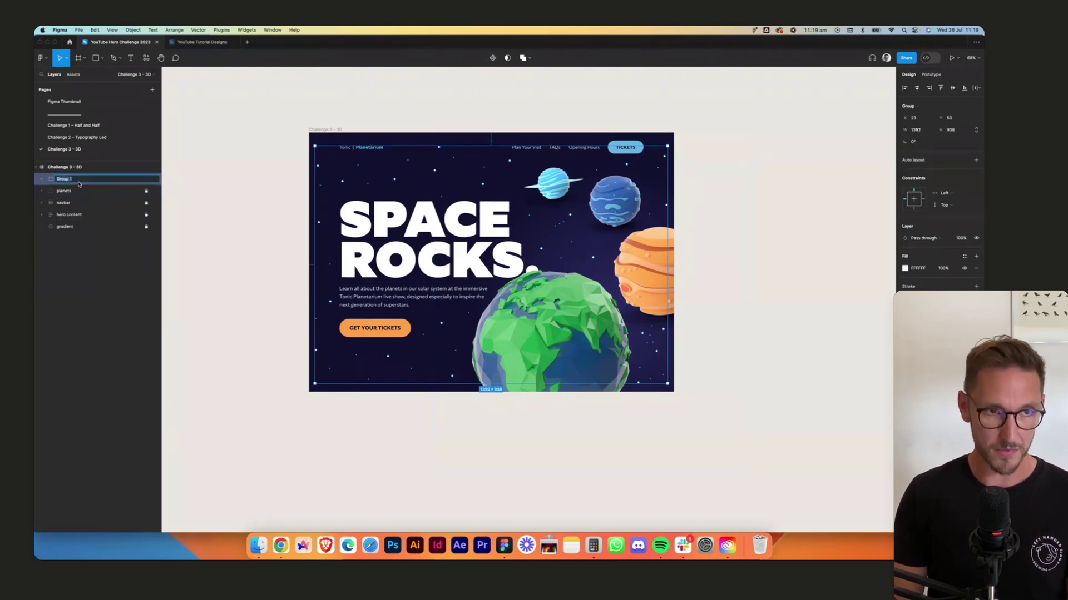
type("stars")
key("Return")
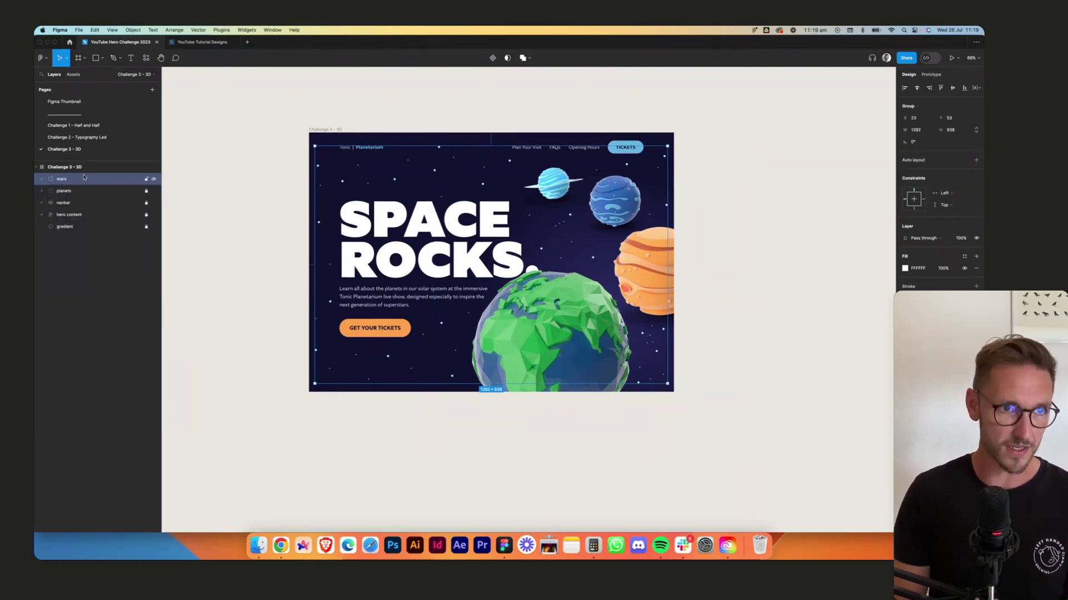
left_click(145, 180)
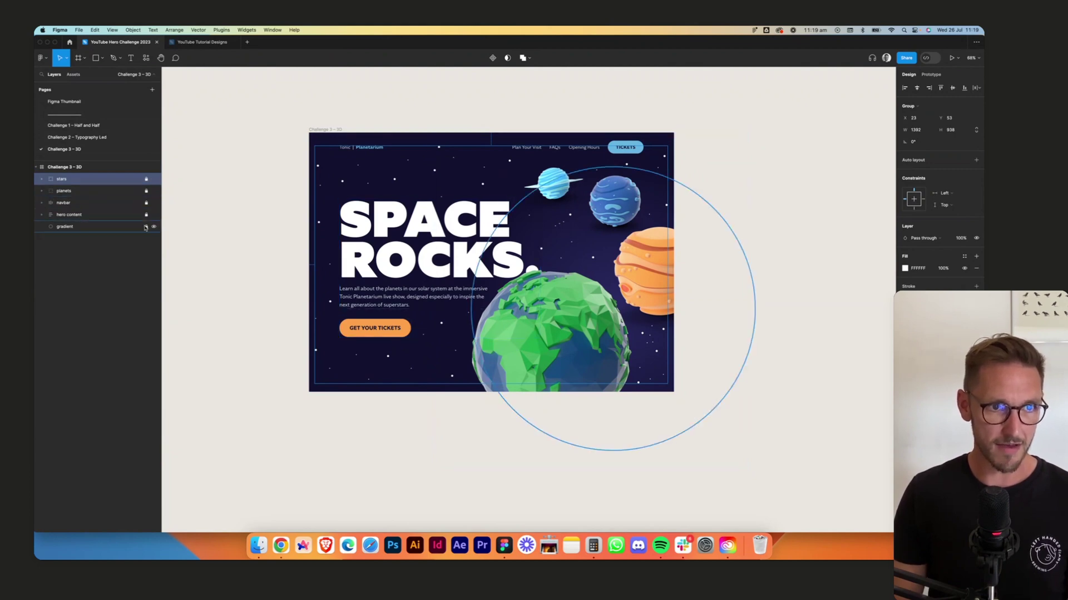
left_click(543, 110)
Set the Plan Your Visit, FAQs and Opening Hours navigation links to Medium weight.
scroll(544, 111, "up", 5)
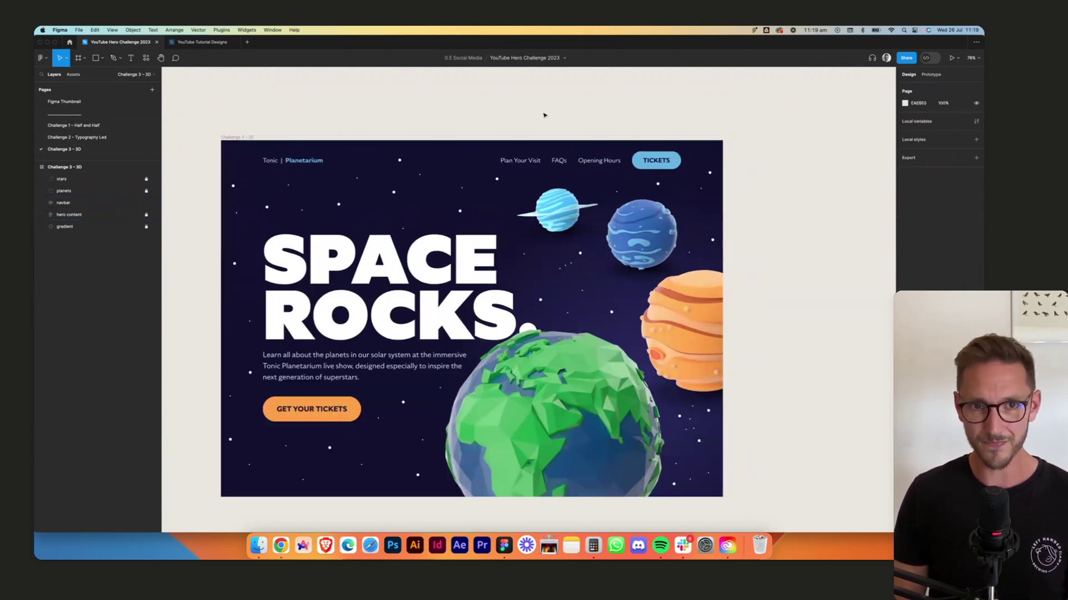
left_click_drag(545, 115, 611, 87)
left_click(600, 137, "super")
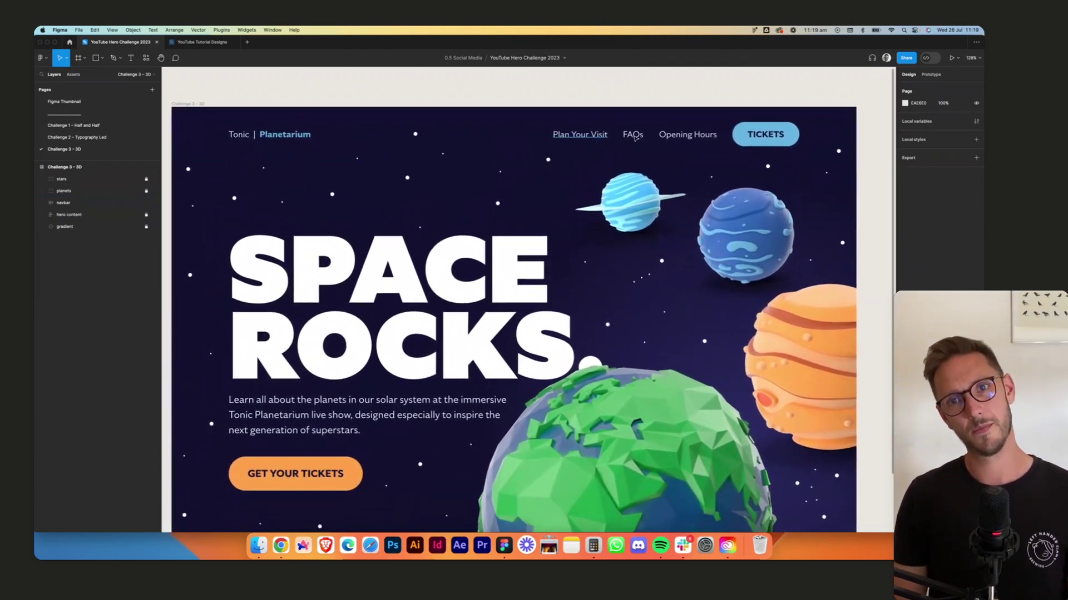
left_click(638, 135, "shift")
left_click(700, 135, "shift")
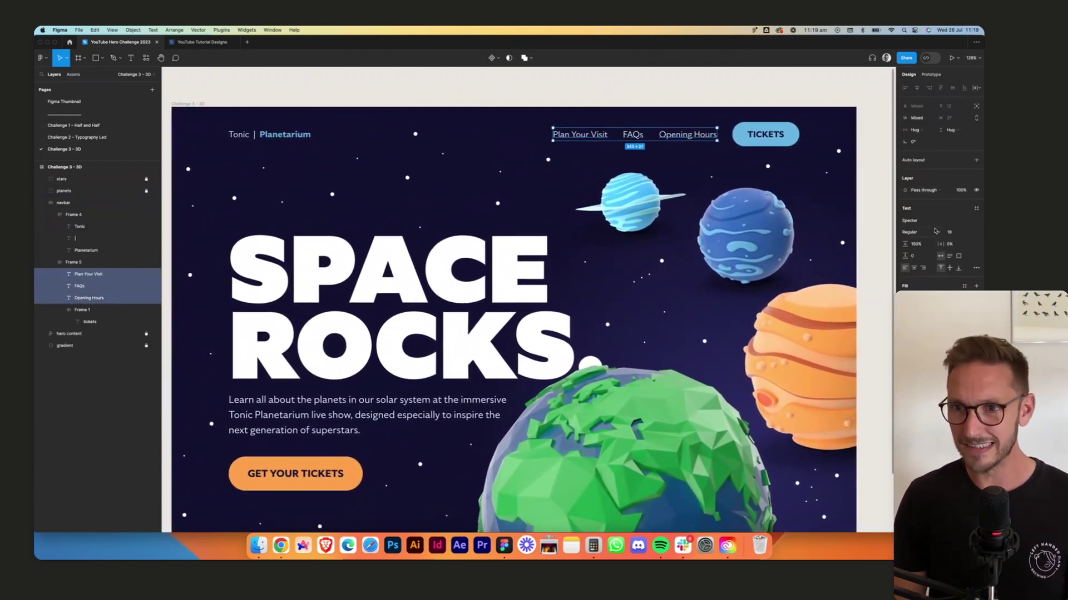
left_click(935, 232)
left_click(930, 241)
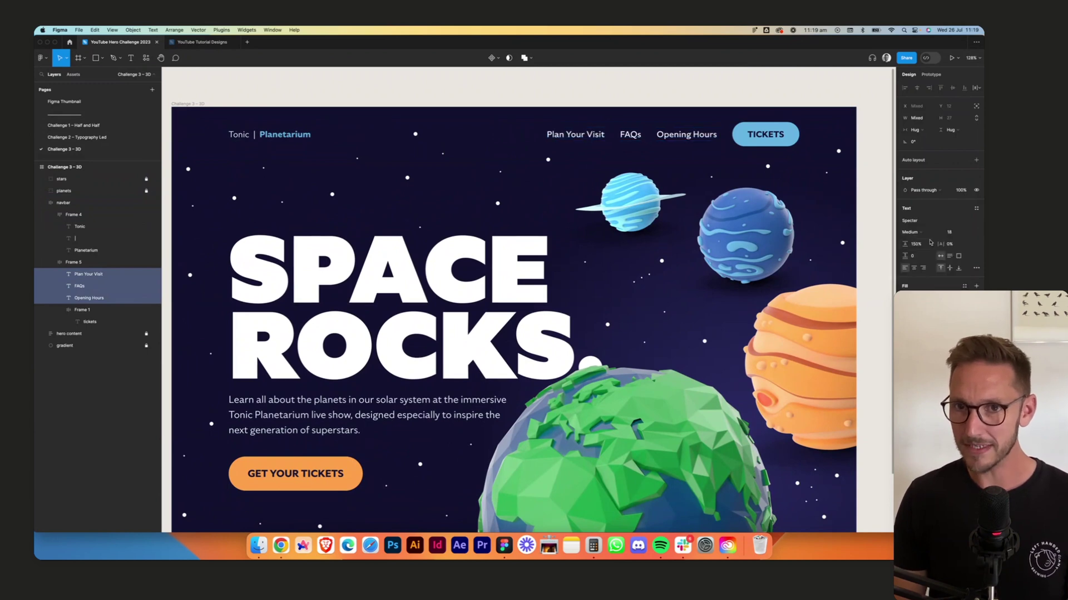
left_click(723, 80)
scroll(728, 85, "down", 3)
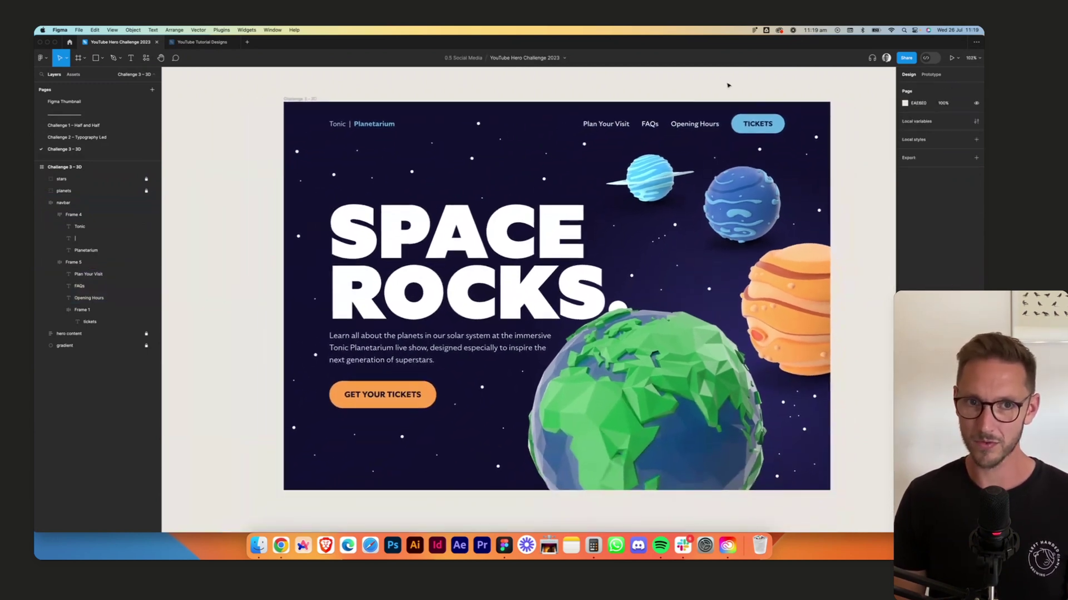
Set the "Tonic" text and the divider beside it in the logo to Medium weight.
scroll(699, 102, "up", 1)
left_click(313, 115)
left_click(320, 125, "super")
scroll(328, 119, "up", 5)
left_click(352, 145, "shift")
left_click(914, 231)
left_click(918, 245)
scroll(693, 216, "down", 5)
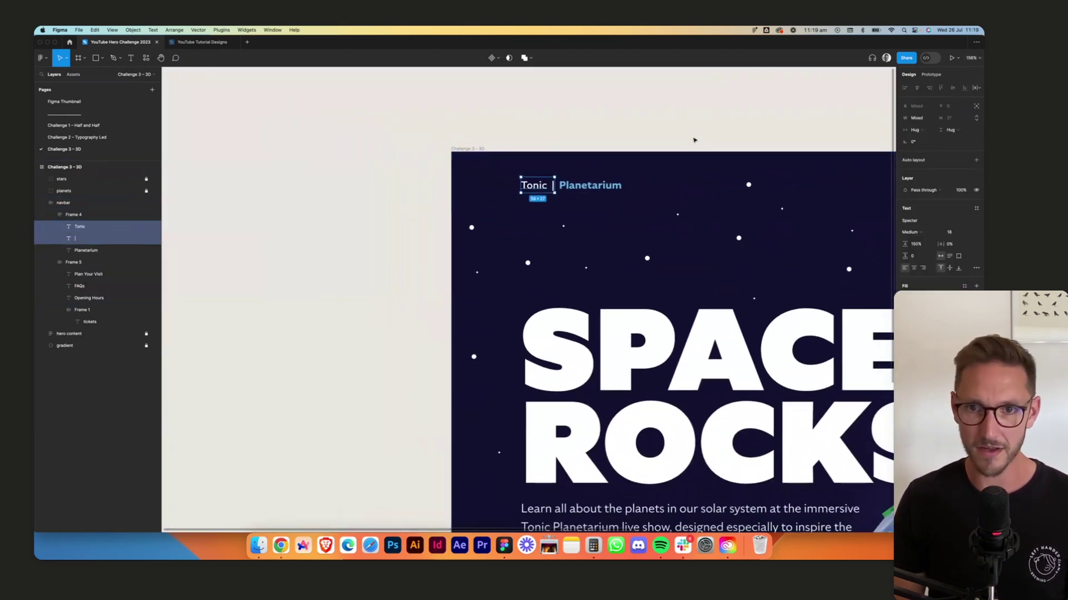
left_click(760, 129)
Collapse and lock the navbar layer, and unlock the hero content layer.
left_click_drag(804, 155, 620, 107)
scroll(514, 158, "down", 3)
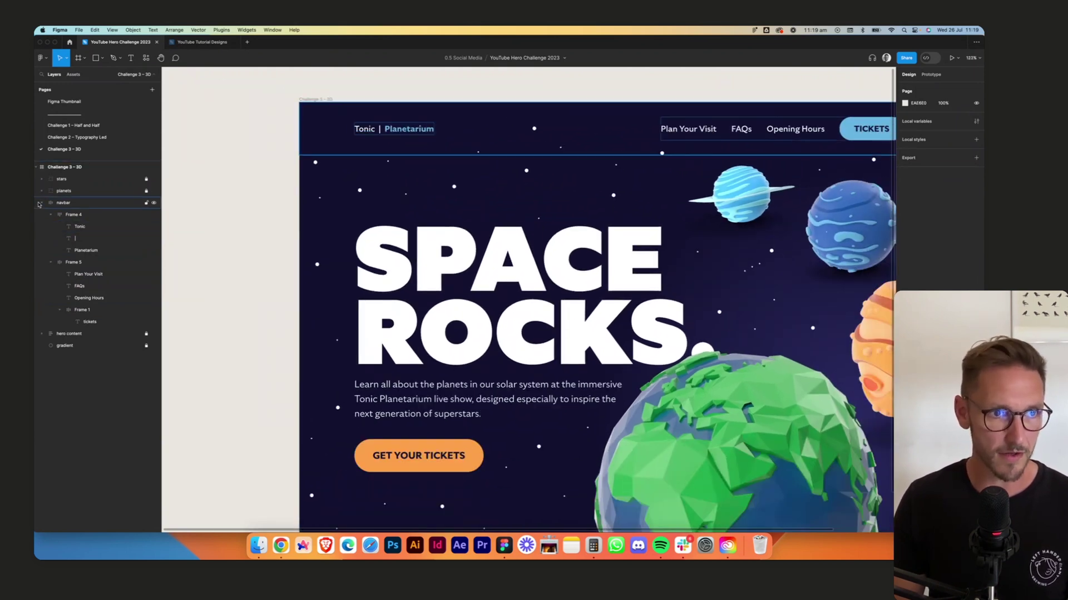
left_click(140, 205)
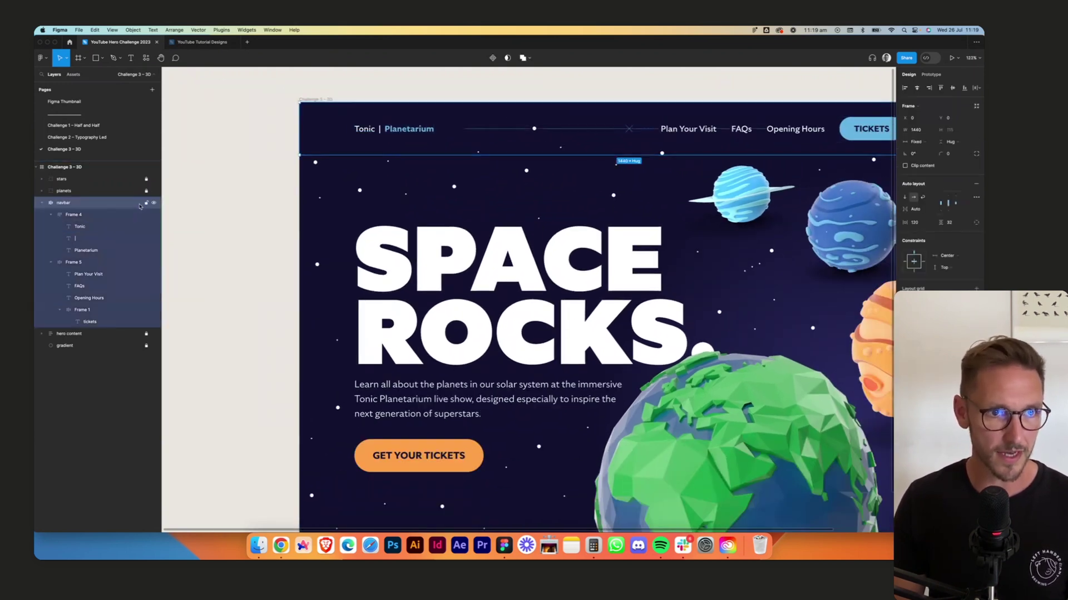
left_click(40, 203)
left_click(146, 214)
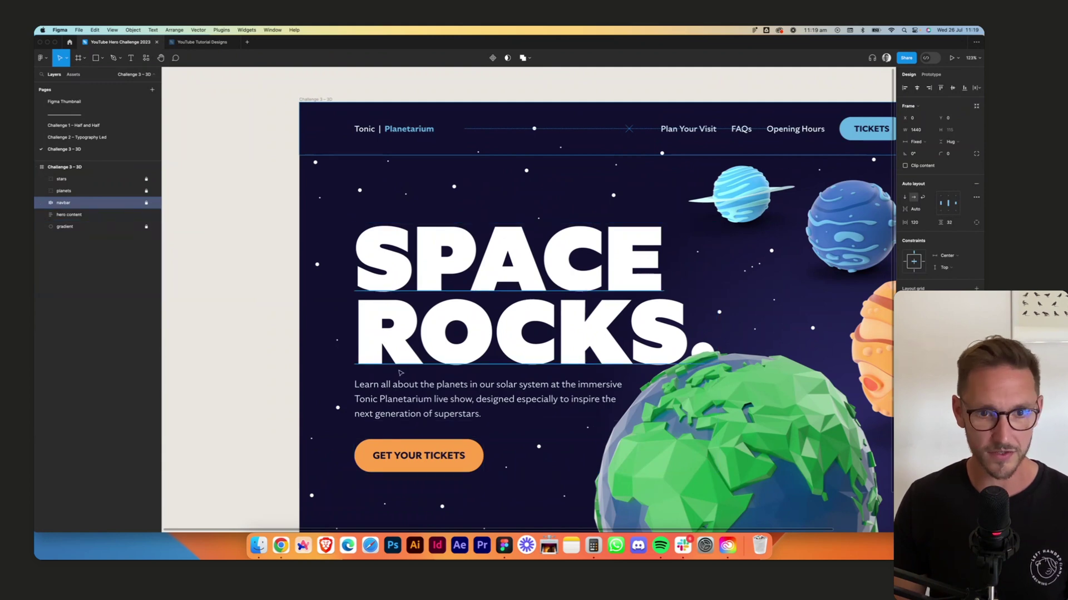
Try the paragraph below the headline in Medium weight at font size 18.
left_click(425, 396, "super")
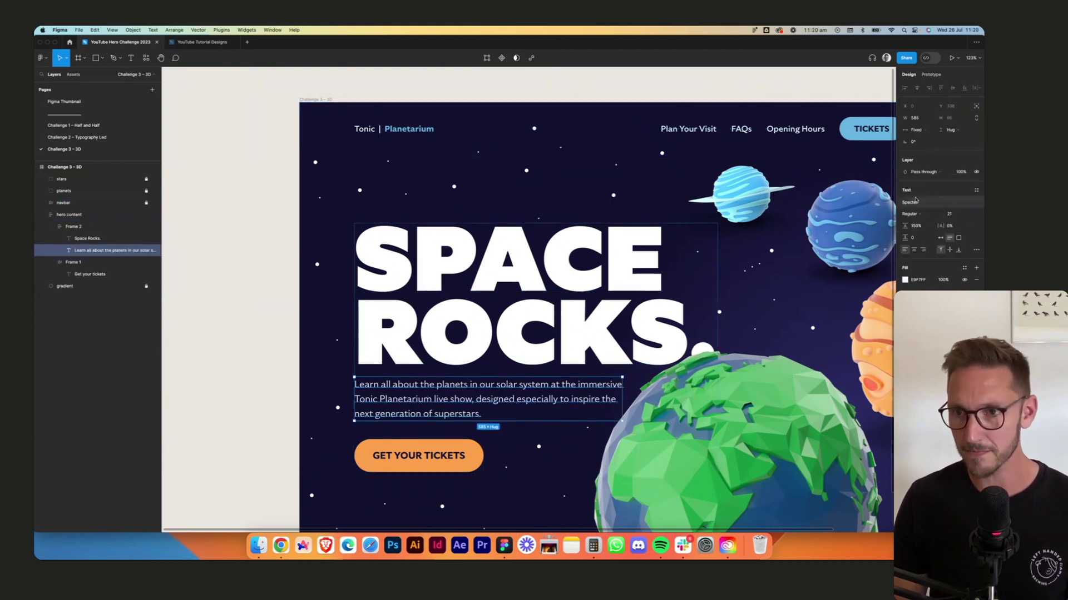
left_click(925, 214)
left_click(926, 224)
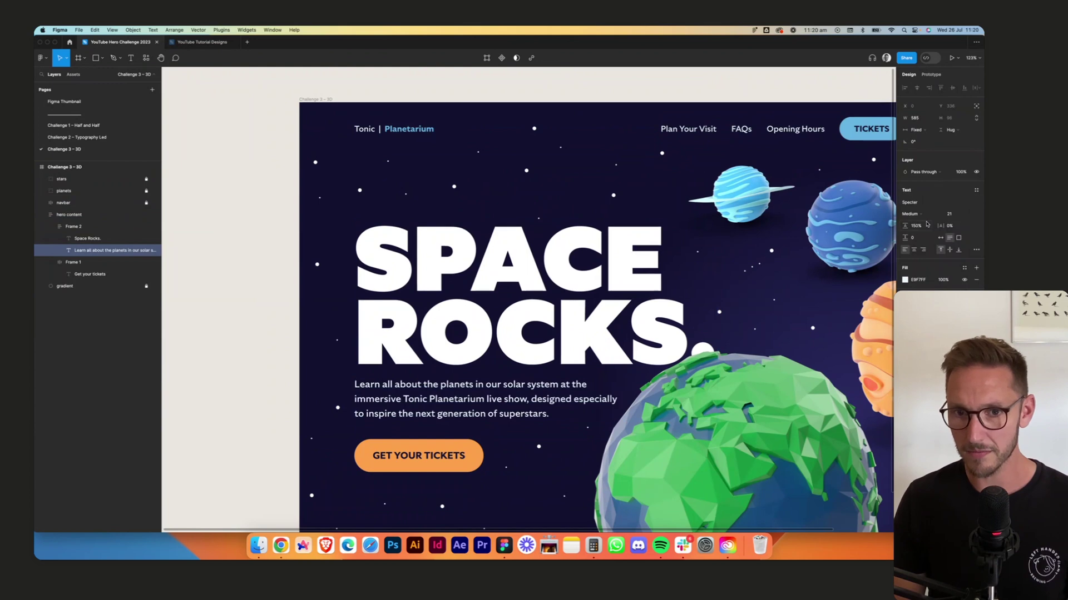
left_click(951, 215)
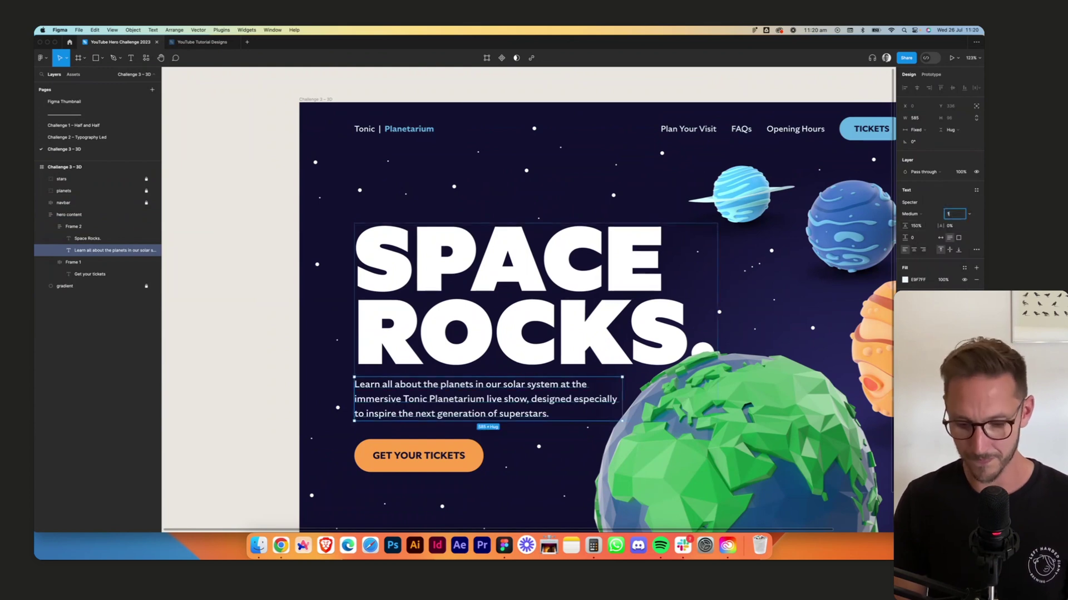
type("18")
key("Tab")
left_click(219, 265)
key("shift+1")
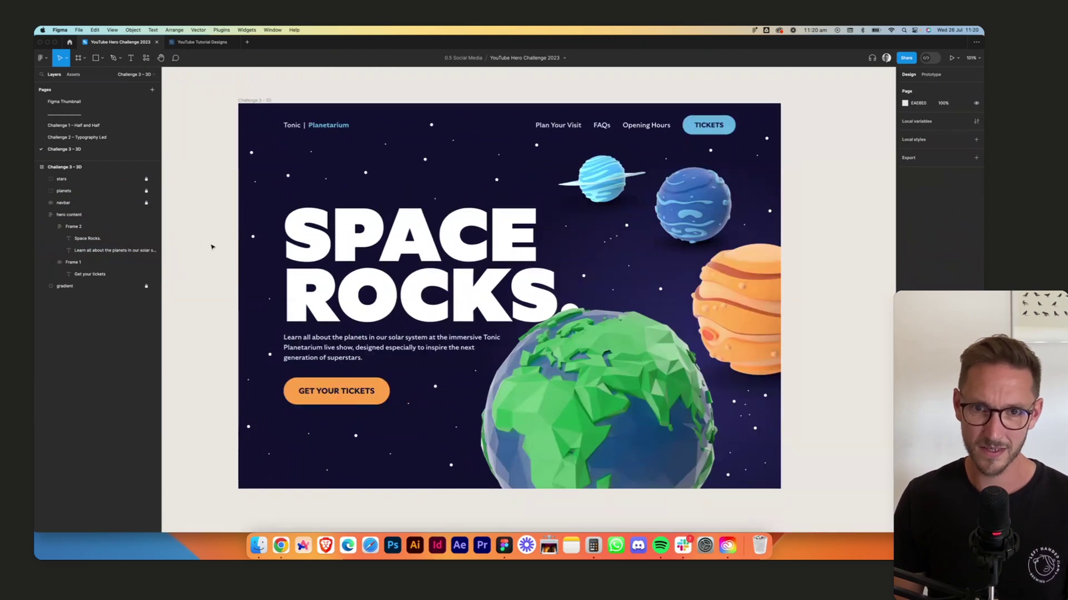
Undo the paragraph's font size and weight changes.
key("ctrl+z")
key("ctrl+shift+z")
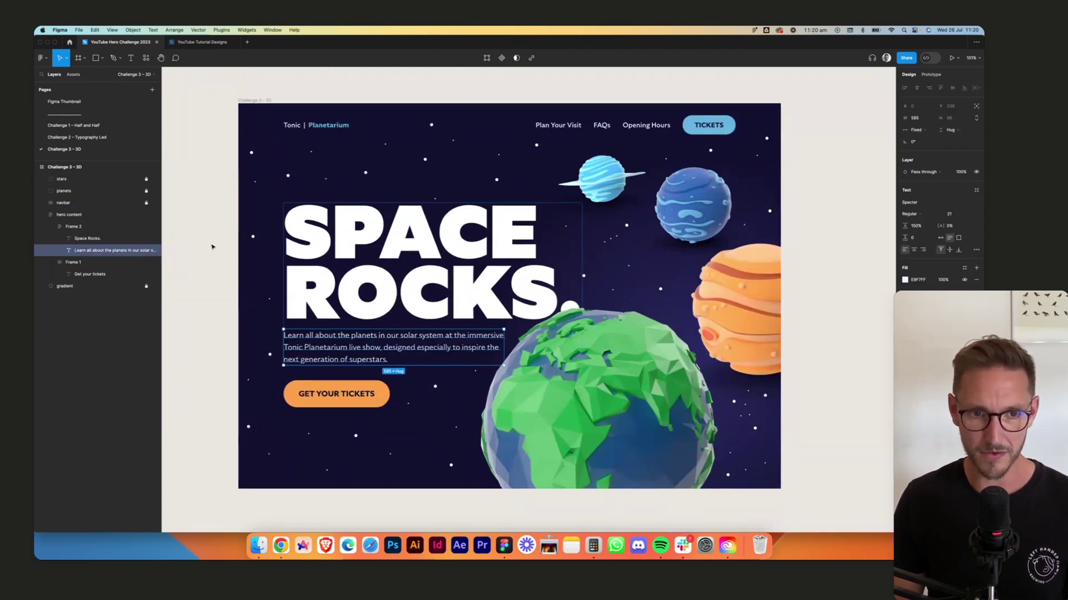
left_click(223, 245)
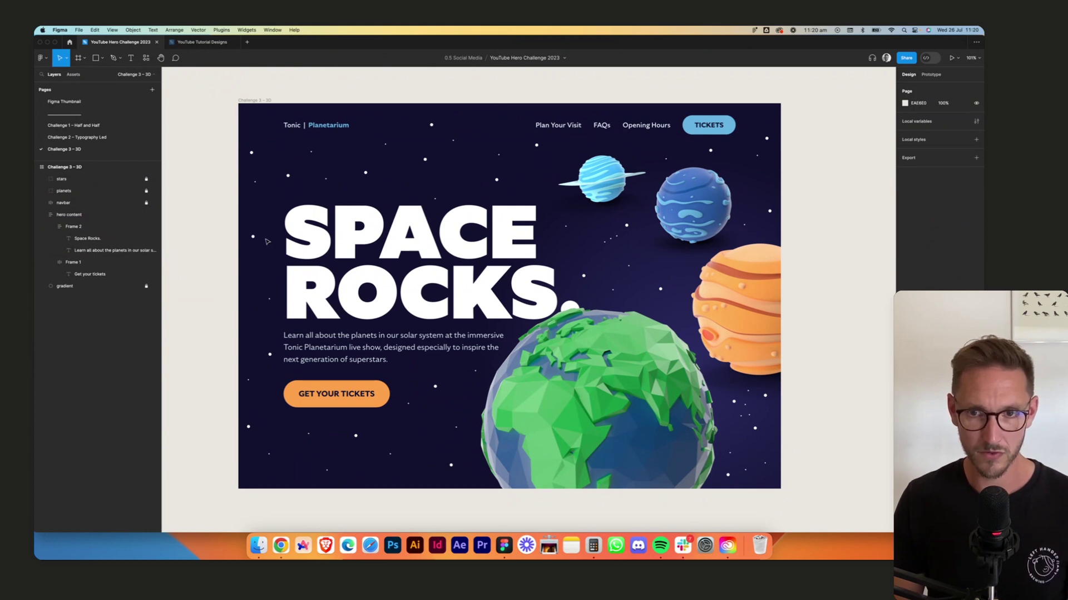
Collapse and lock the hero content layer, and lock the gradient layer.
scroll(825, 252, "up", 3)
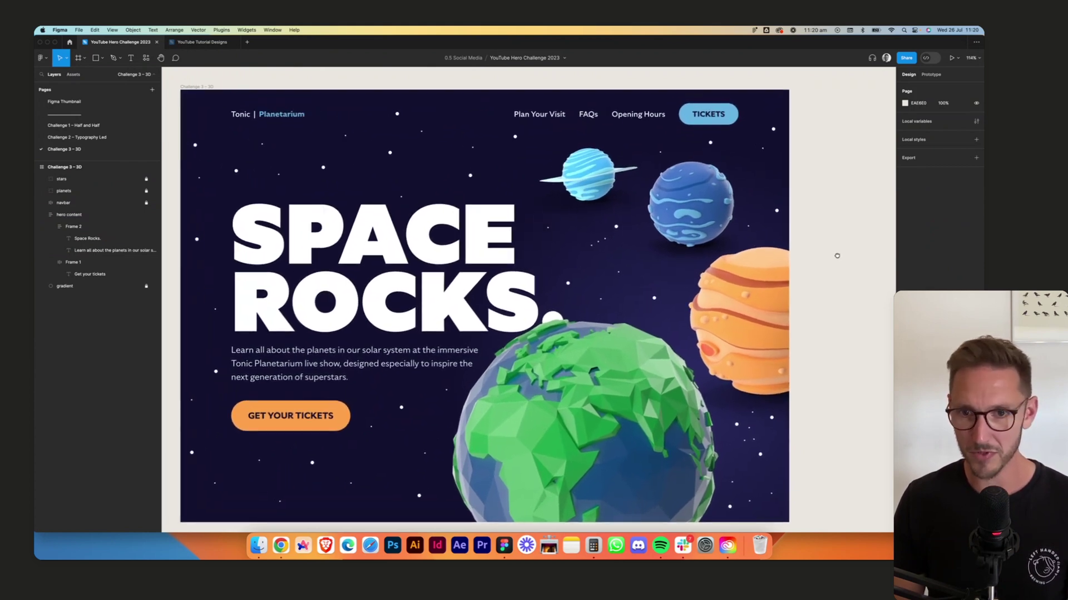
left_click(41, 214)
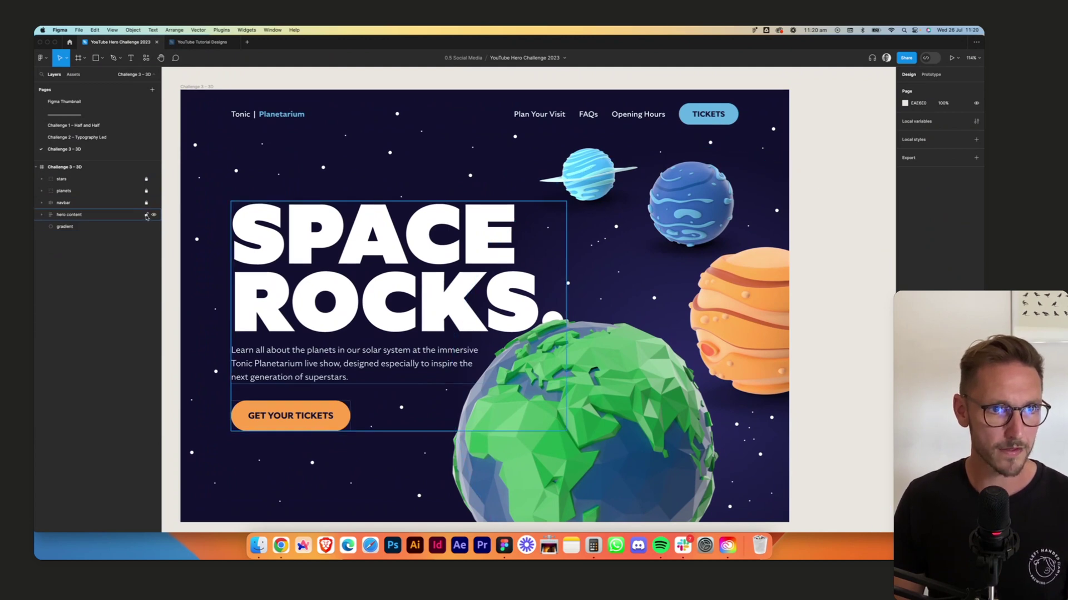
left_click(108, 229)
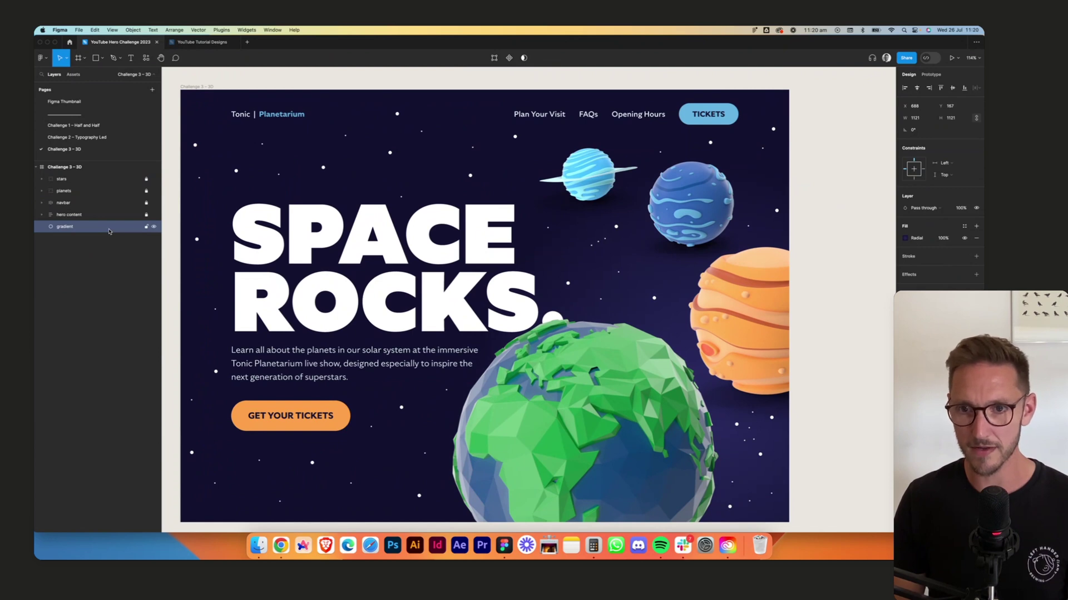
left_click(834, 105)
left_click(146, 227)
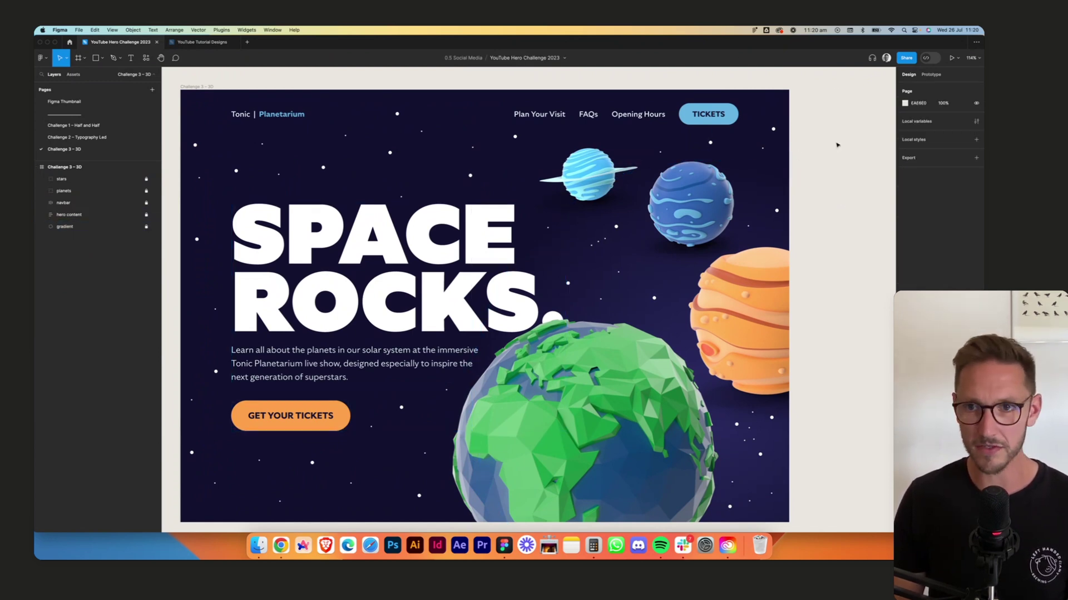
Review the finished Space Rocks hero section, including its text, planets and stars, with the interface hidden.
left_click_drag(830, 198, 852, 175)
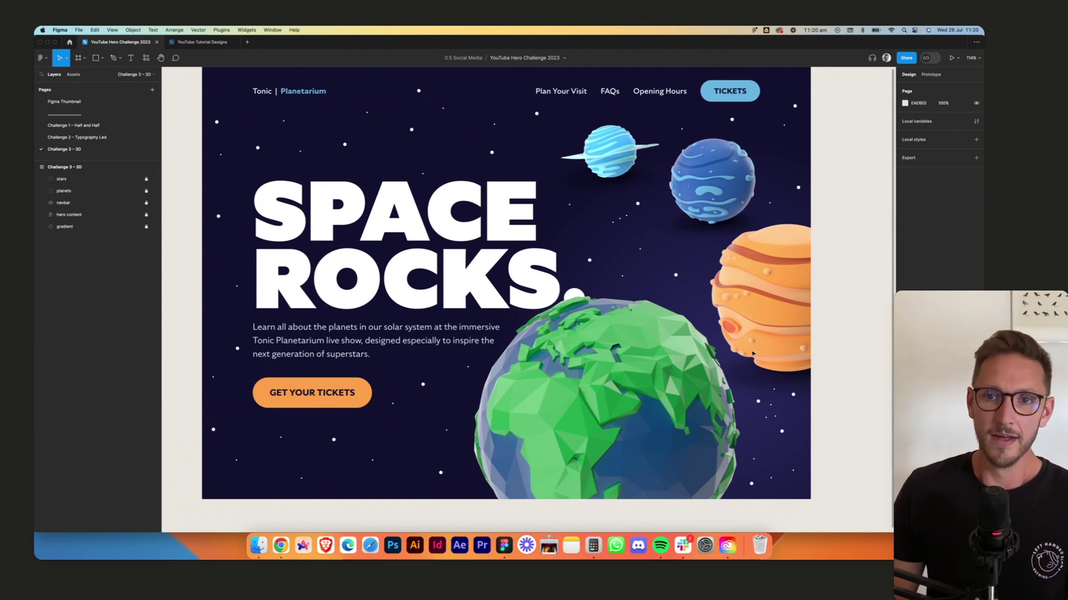
scroll(768, 355, "down", 2)
scroll(834, 296, "up", 2)
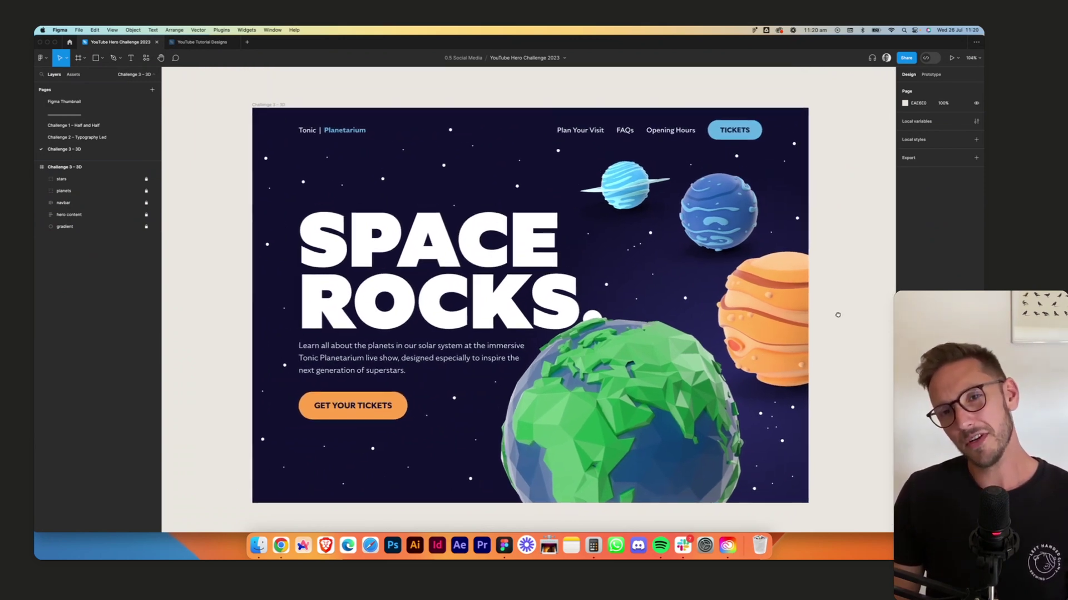
left_click_drag(841, 304, 846, 310)
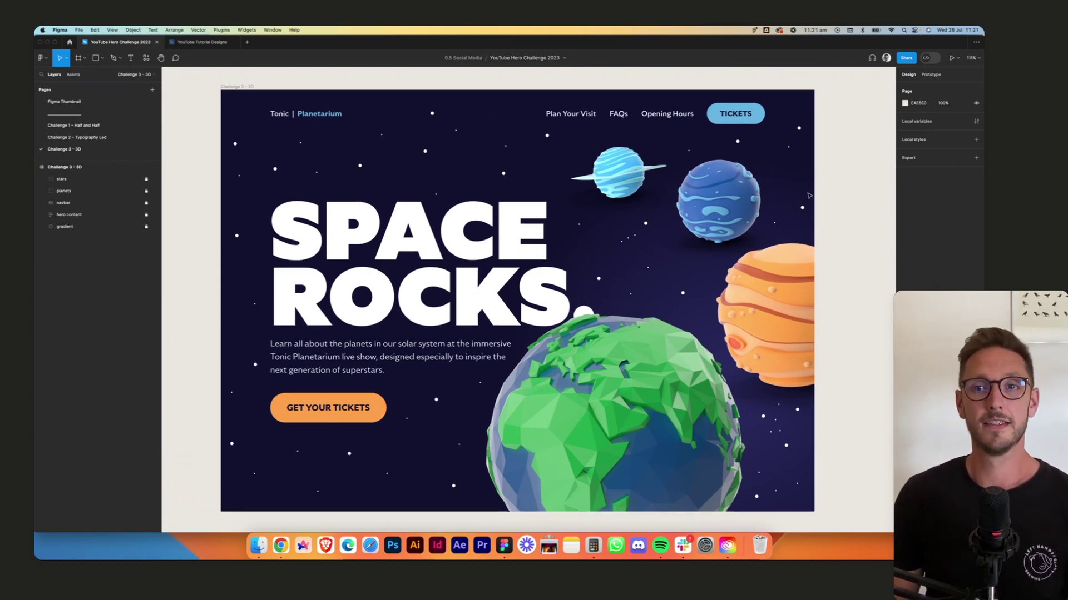
scroll(695, 236, "up", 1)
scroll(794, 295, "down", 2)
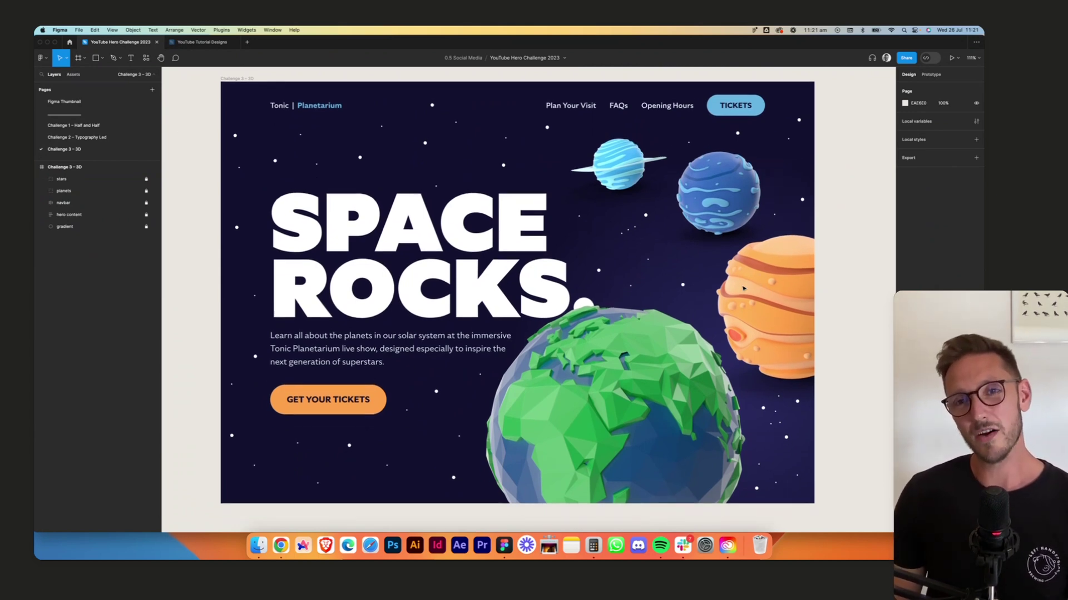
key("super+backslash")
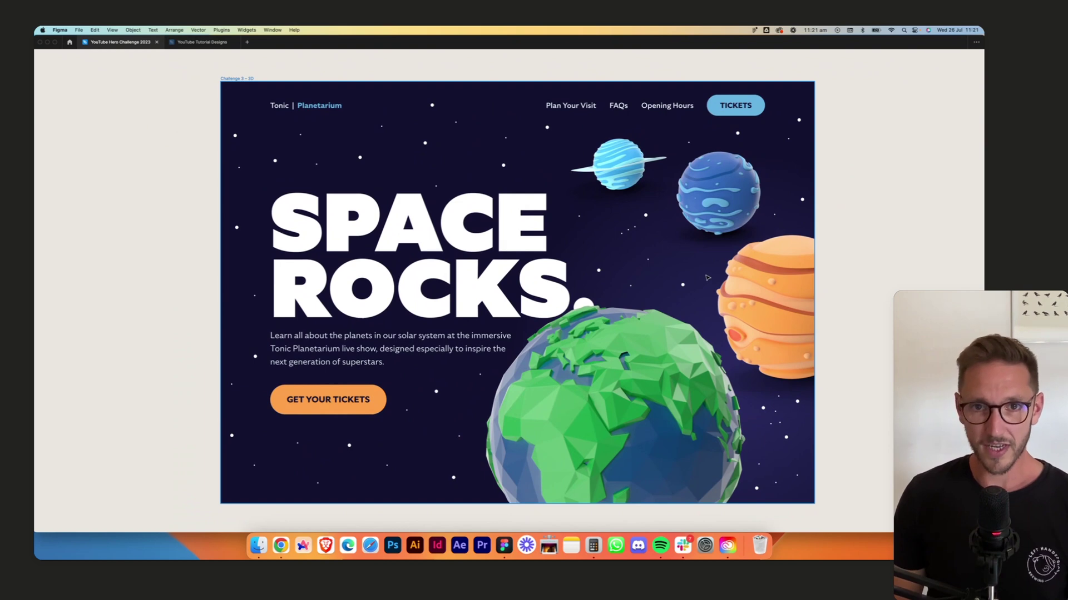
scroll(706, 277, "up", 1)
scroll(864, 287, "down", 1)
scroll(864, 288, "up", 2)
scroll(864, 287, "down", 1)
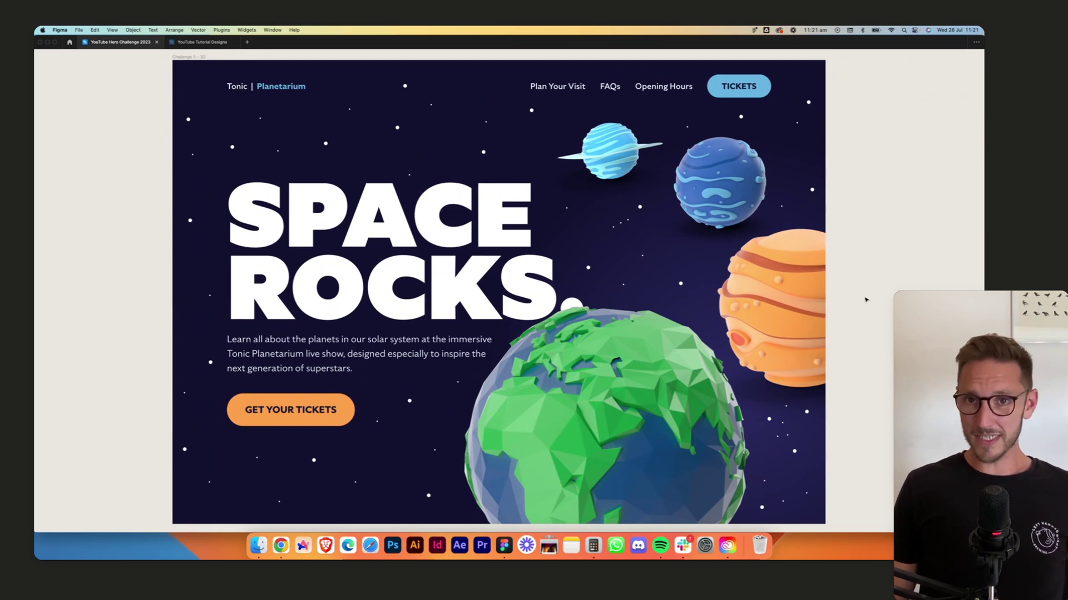
scroll(865, 299, "down", 1)
scroll(865, 299, "left", 1)
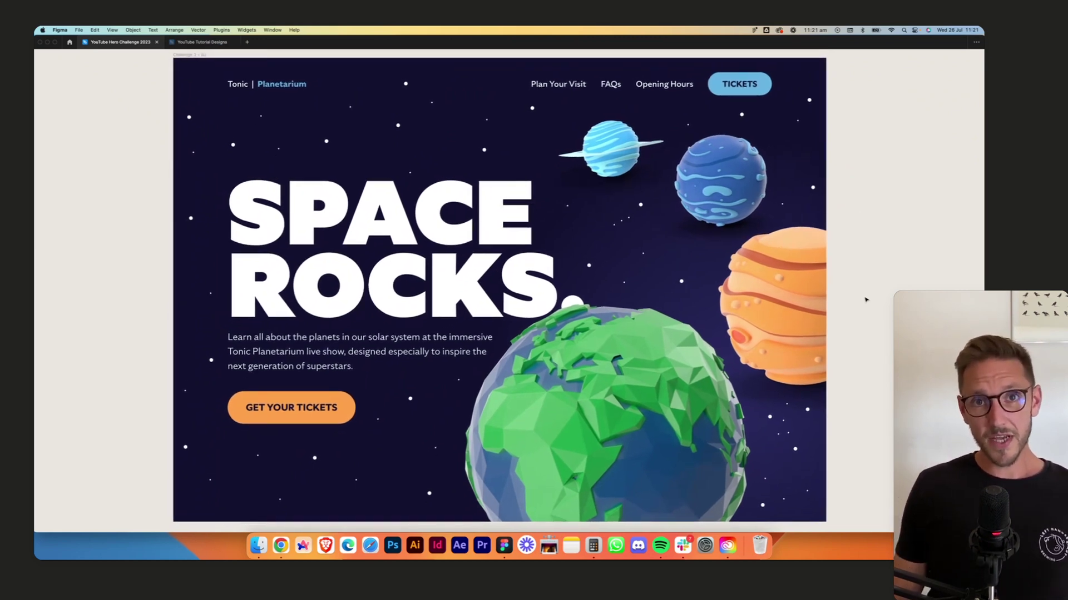